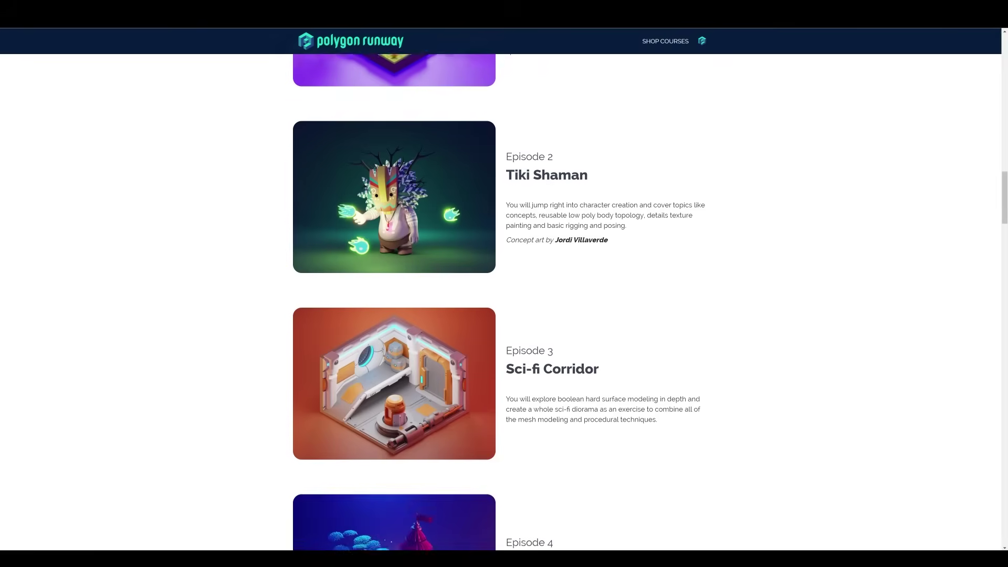
Look through the course page's episode list, student testimonials and example curriculum
{"action": "scroll", "coordinate": [504, 302], "scroll_direction": "down", "scroll_amount": 5}
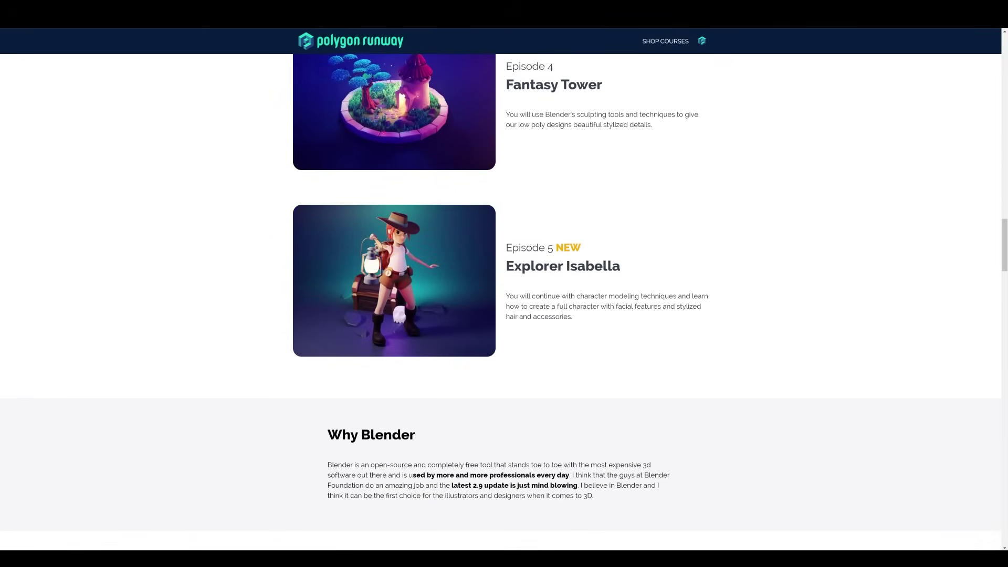
{"action": "scroll", "coordinate": [504, 302], "scroll_direction": "up", "scroll_amount": 6}
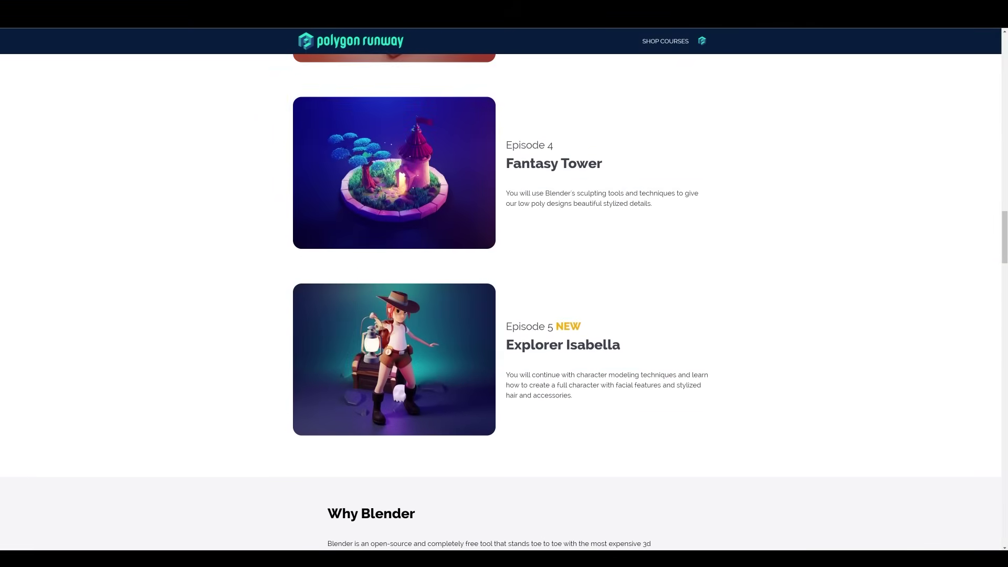
{"action": "scroll", "coordinate": [504, 302], "scroll_direction": "down", "scroll_amount": 15}
{"action": "scroll", "coordinate": [504, 302], "scroll_direction": "down", "scroll_amount": 10}
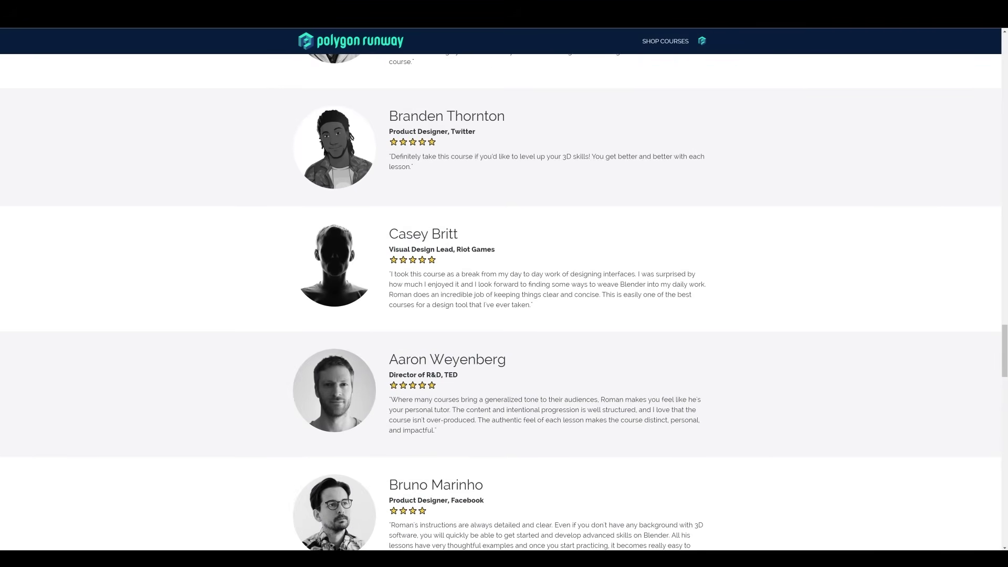
{"action": "scroll", "coordinate": [505, 302], "scroll_direction": "down", "scroll_amount": 3}
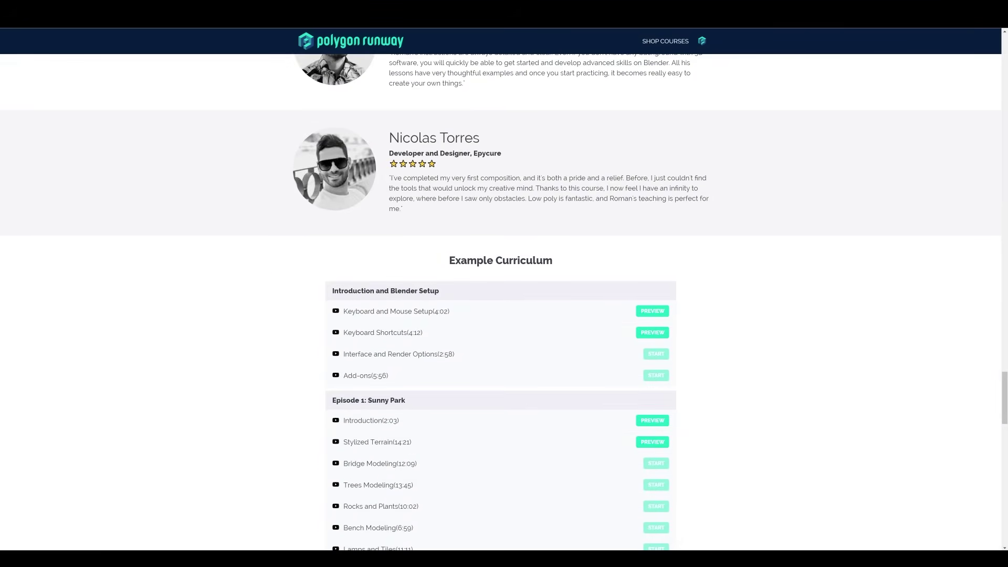
{"action": "scroll", "coordinate": [504, 302], "scroll_direction": "up", "scroll_amount": 10}
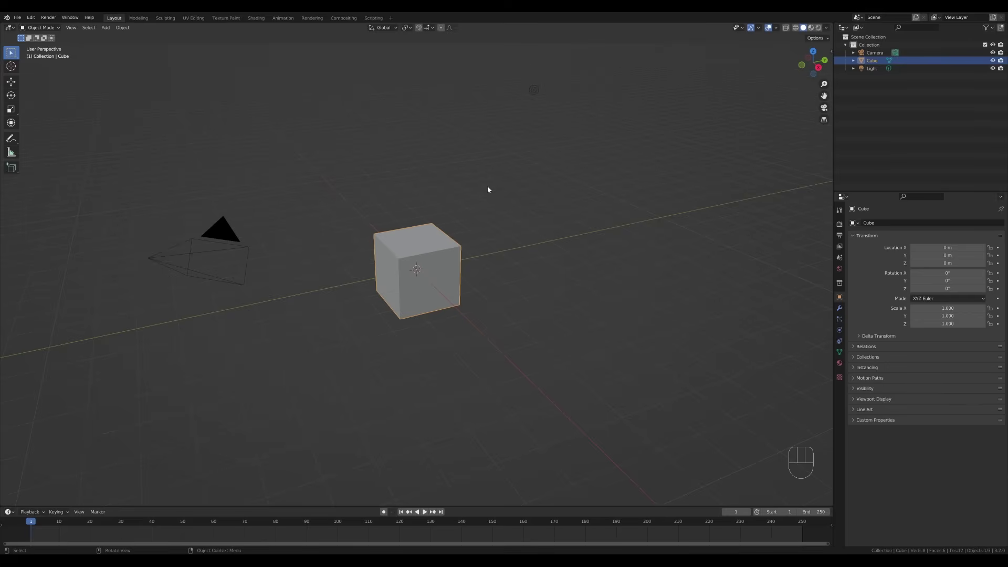
Delete the default light and hide the default cube in the viewport
{"action": "left_click_drag", "start_coordinate": [491, 68], "coordinate": [562, 131]}
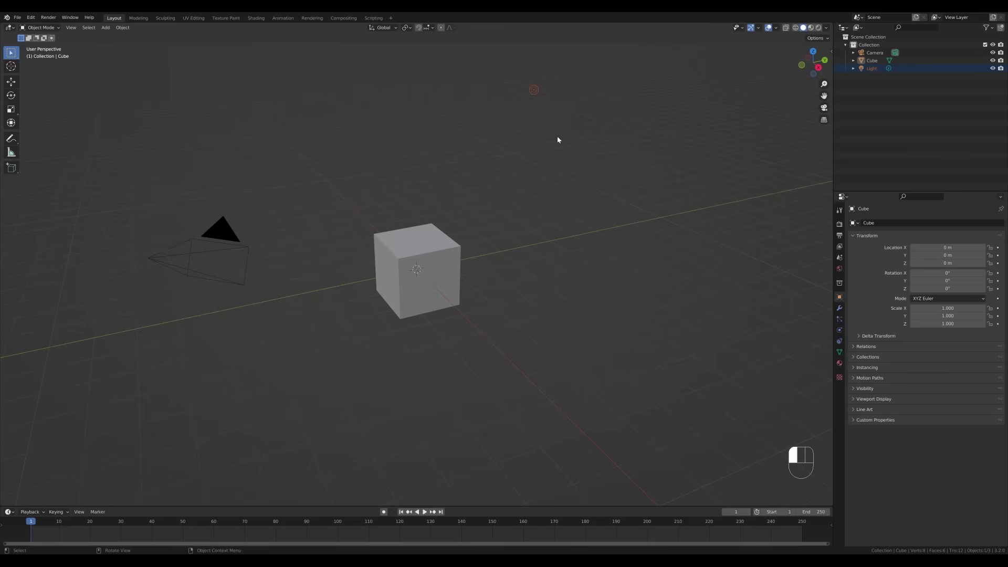
{"action": "key", "text": "x"}
{"action": "left_click", "coordinate": [556, 137]}
{"action": "left_click", "coordinate": [993, 61]}
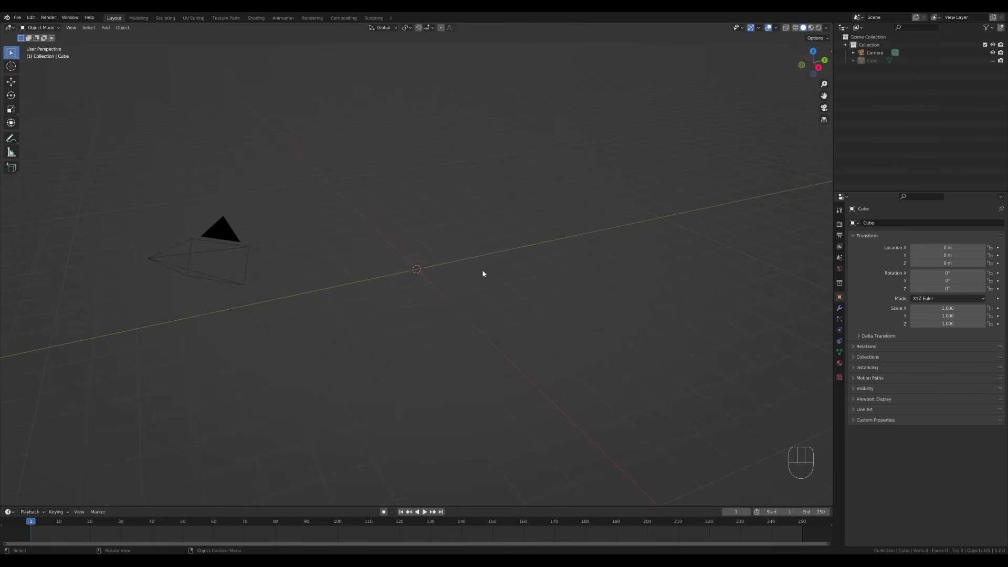
Switch to the right orthographic view and add a single-vertex mesh at the world origin
{"action": "key", "text": "KP_3"}
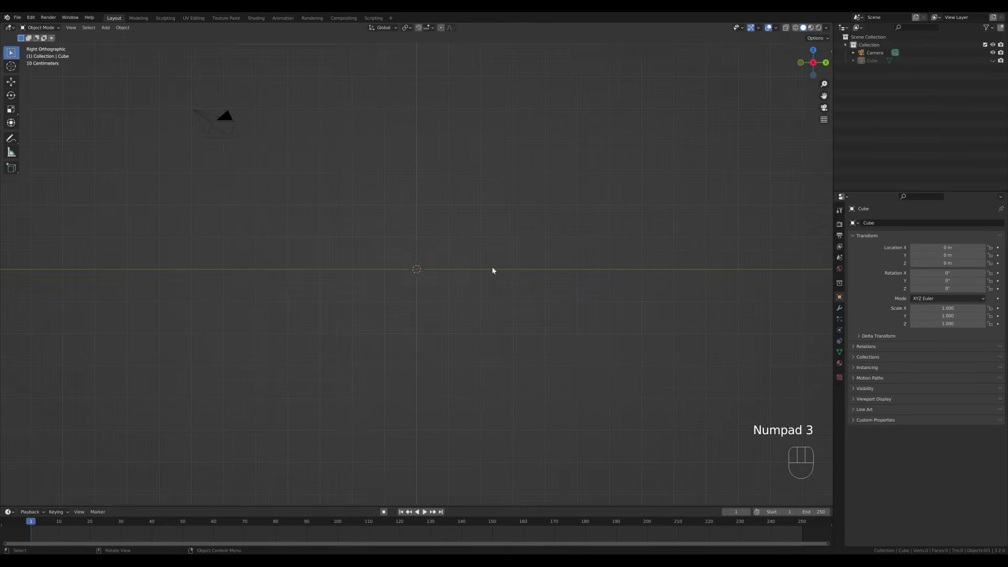
{"action": "middle_click_drag", "start_coordinate": [483, 273], "coordinate": [434, 292], "text": "shift"}
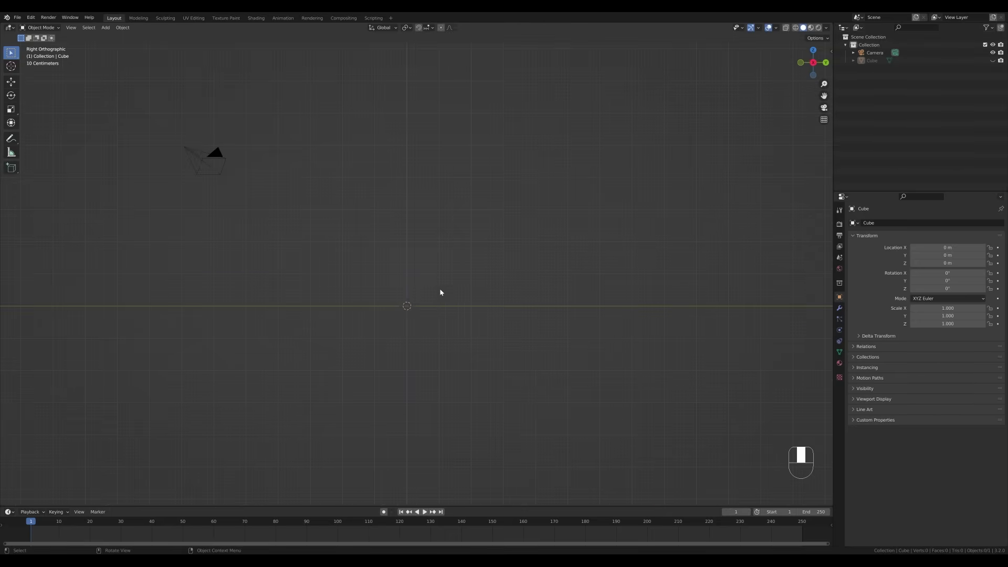
{"action": "key", "text": "shift+a"}
{"action": "mouse_move", "coordinate": [440, 285]}
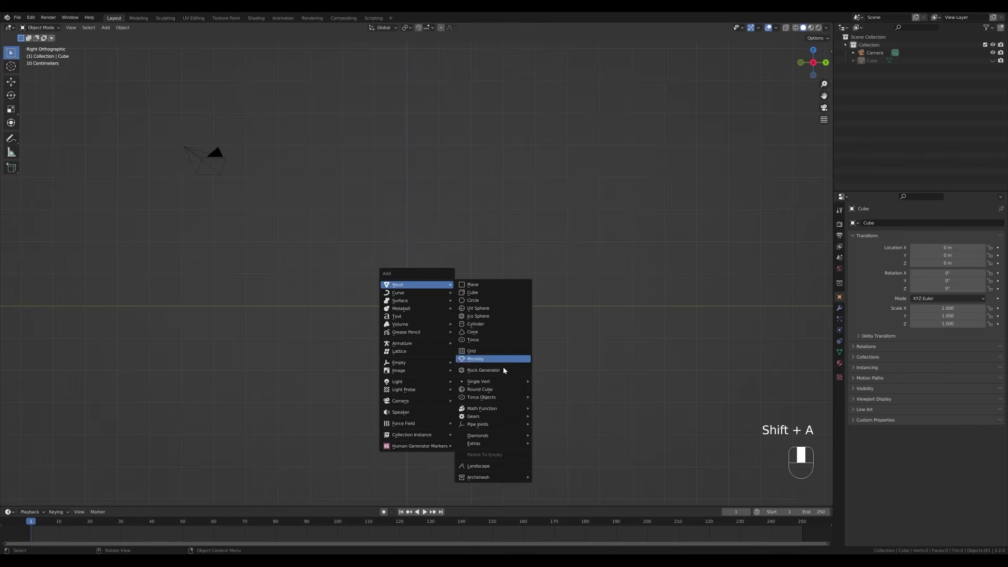
{"action": "mouse_move", "coordinate": [503, 384]}
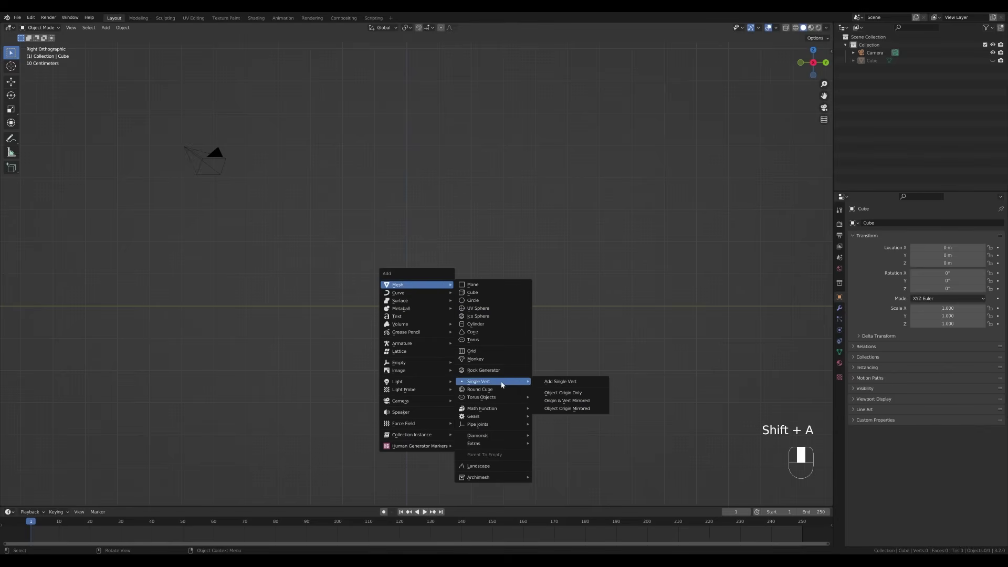
{"action": "left_click", "coordinate": [549, 383]}
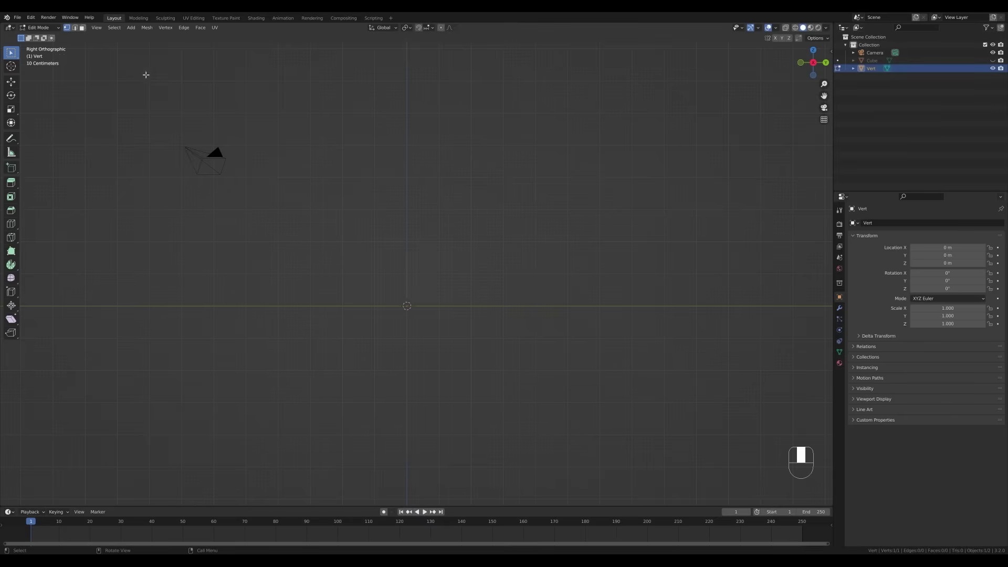
Extrude the vertex outward along Y for the cup's base, and extrude upward about 3 m for the slightly flared outer wall
{"action": "scroll", "coordinate": [393, 388], "scroll_direction": "up", "scroll_amount": 1}
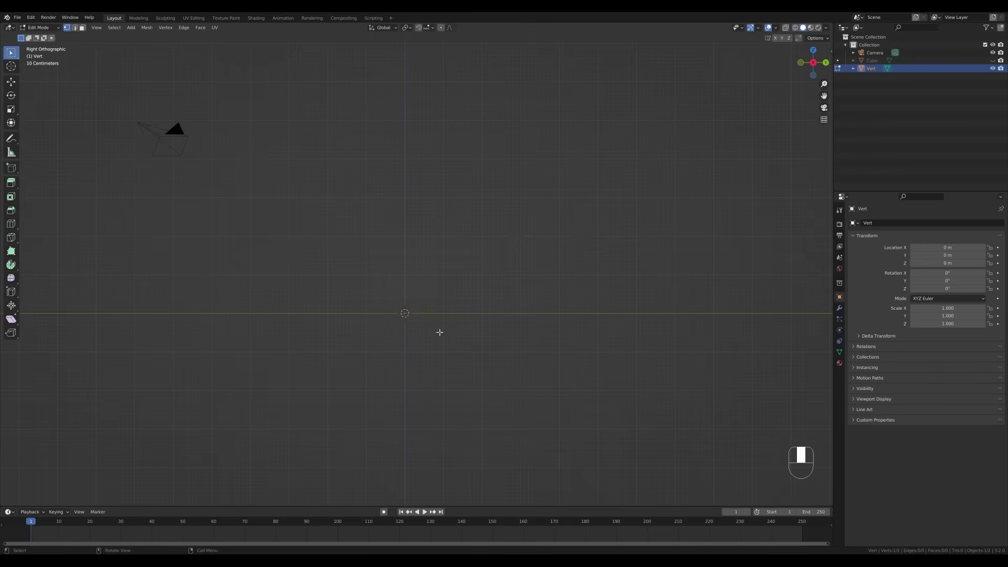
{"action": "key", "text": "e"}
{"action": "key", "text": "y"}
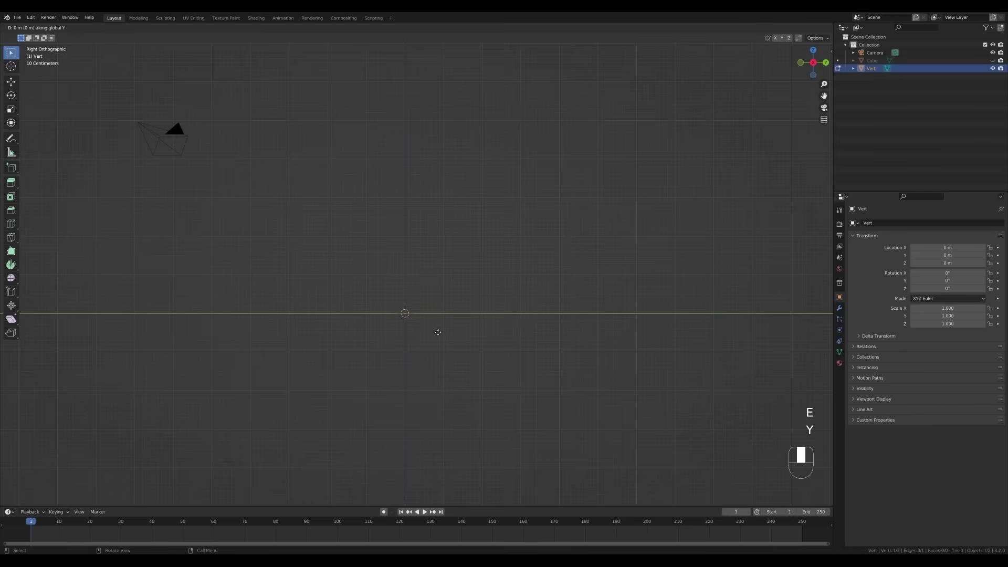
{"action": "left_click", "coordinate": [476, 335]}
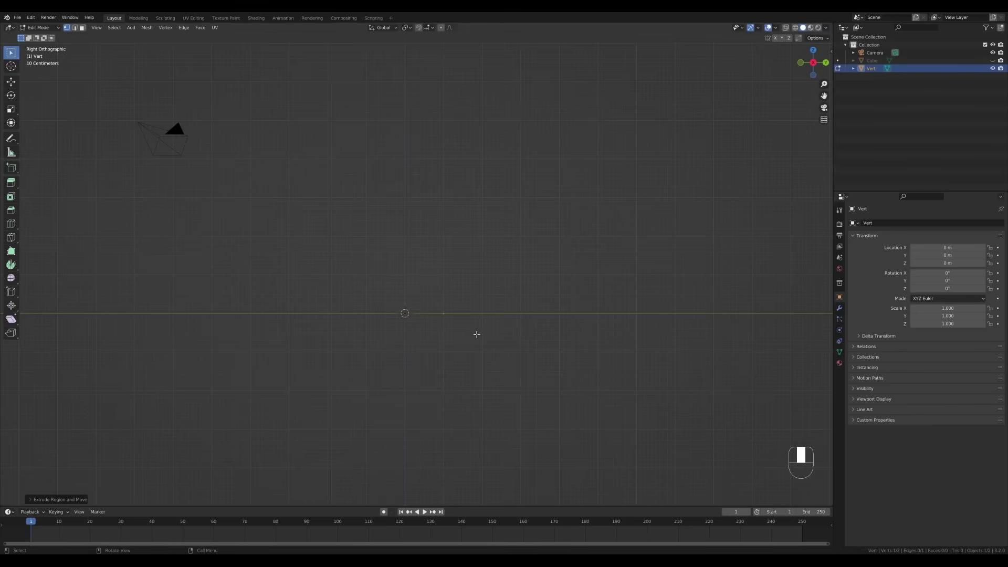
{"action": "key", "text": "e"}
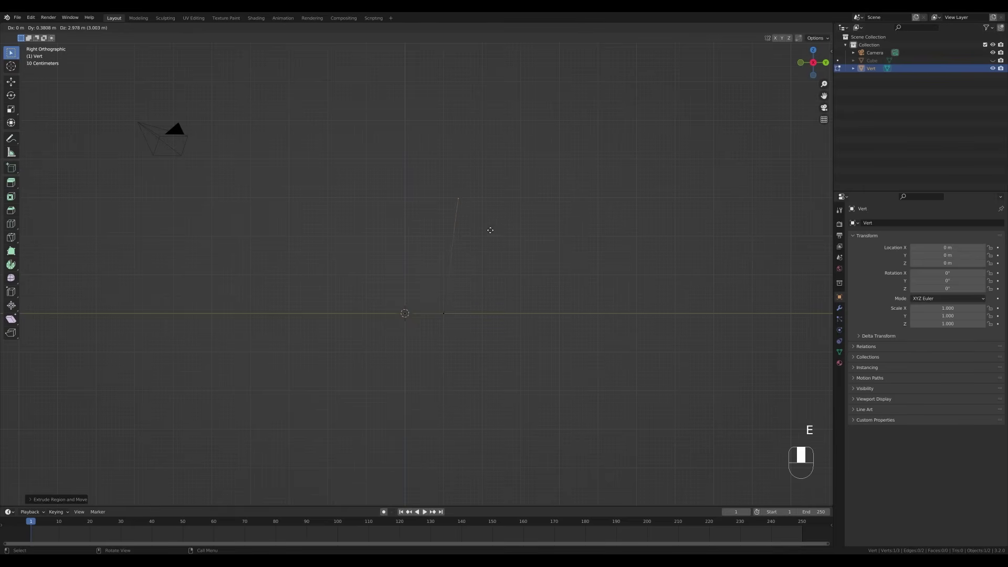
{"action": "left_click", "coordinate": [490, 225]}
{"action": "scroll", "coordinate": [487, 234], "scroll_direction": "up", "scroll_amount": 2}
{"action": "middle_click_drag", "start_coordinate": [487, 234], "coordinate": [531, 259], "text": "shift"}
Select the top vertex of the outer wall and raise it a little over 0.3 m
{"action": "left_click_drag", "start_coordinate": [378, 139], "coordinate": [568, 442]}
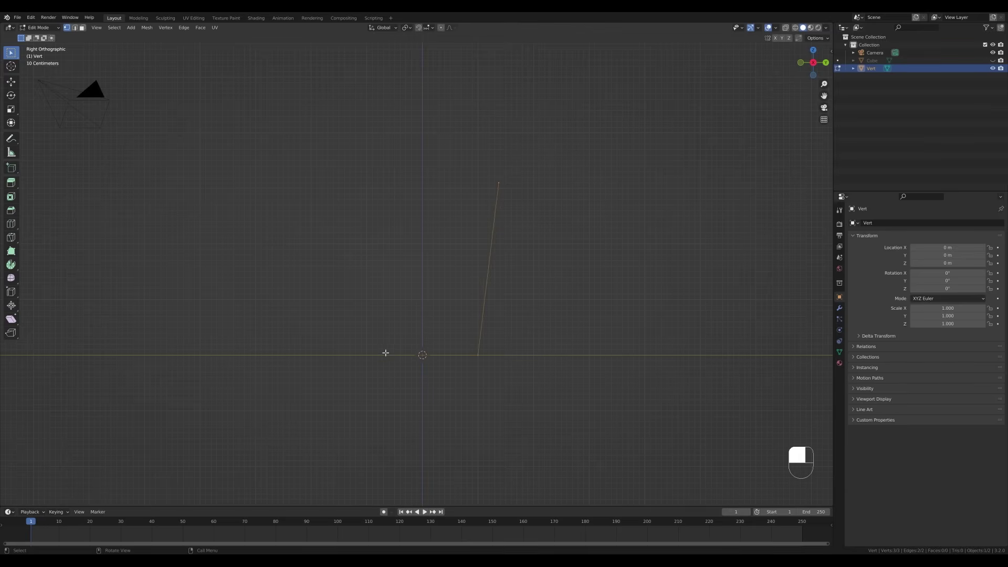
{"action": "left_click", "coordinate": [497, 180]}
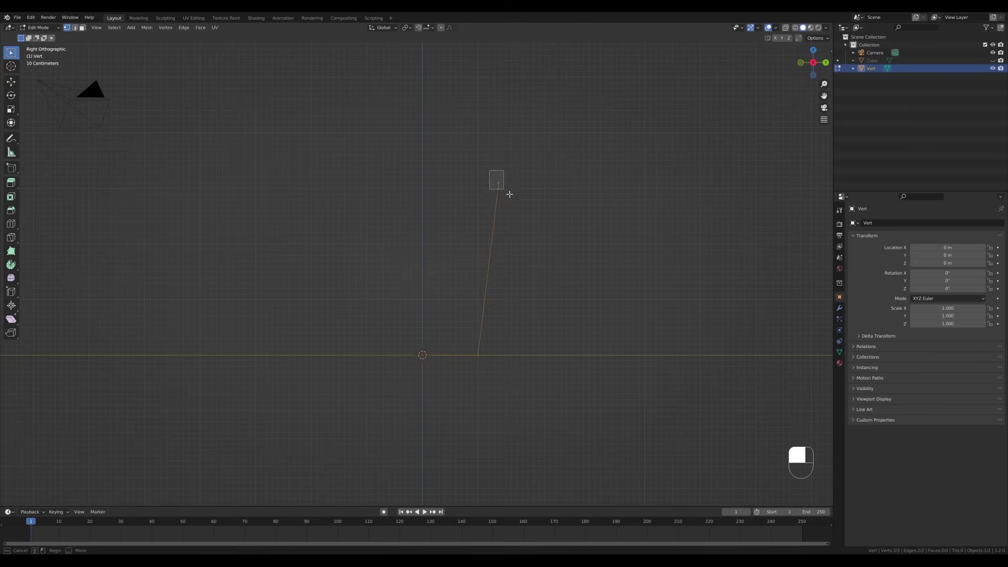
{"action": "key", "text": "g"}
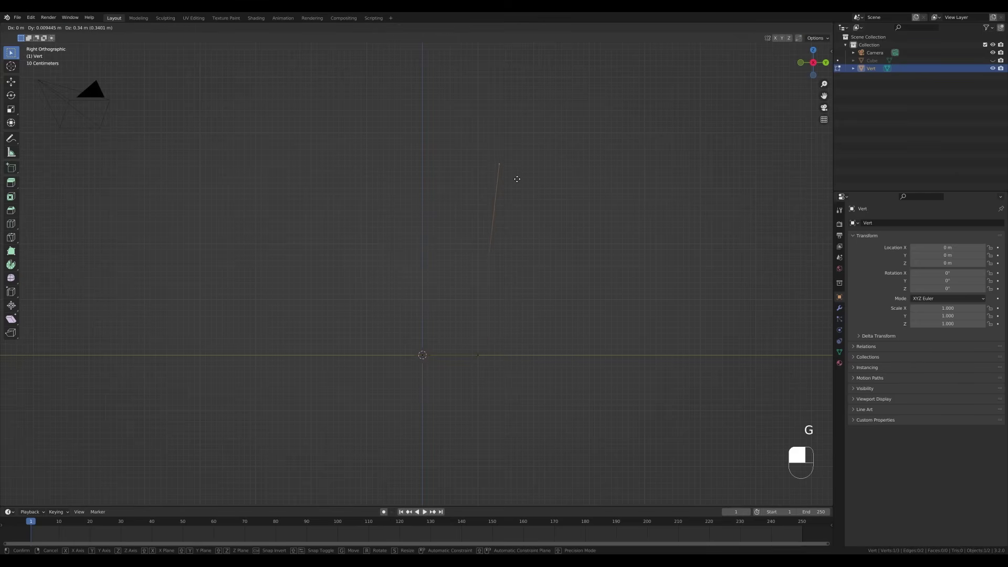
{"action": "left_click", "coordinate": [519, 176]}
Extrude the rim inward about 0.16 m along Y, and extrude the inner wall down about 3 m, parallel to the outer wall
{"action": "middle_click_drag", "start_coordinate": [522, 175], "coordinate": [522, 214], "text": "shift"}
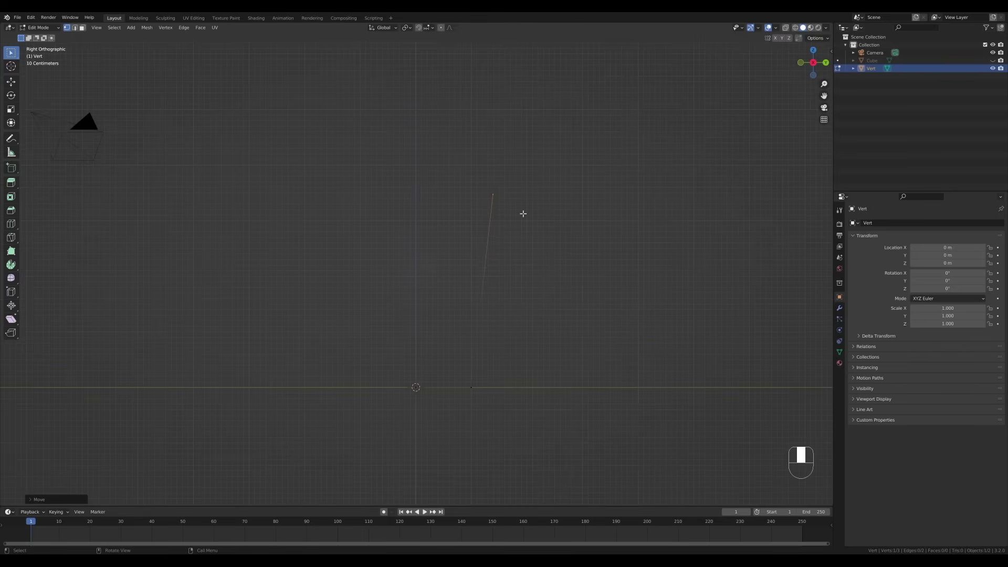
{"action": "key", "text": "e"}
{"action": "key", "text": "y"}
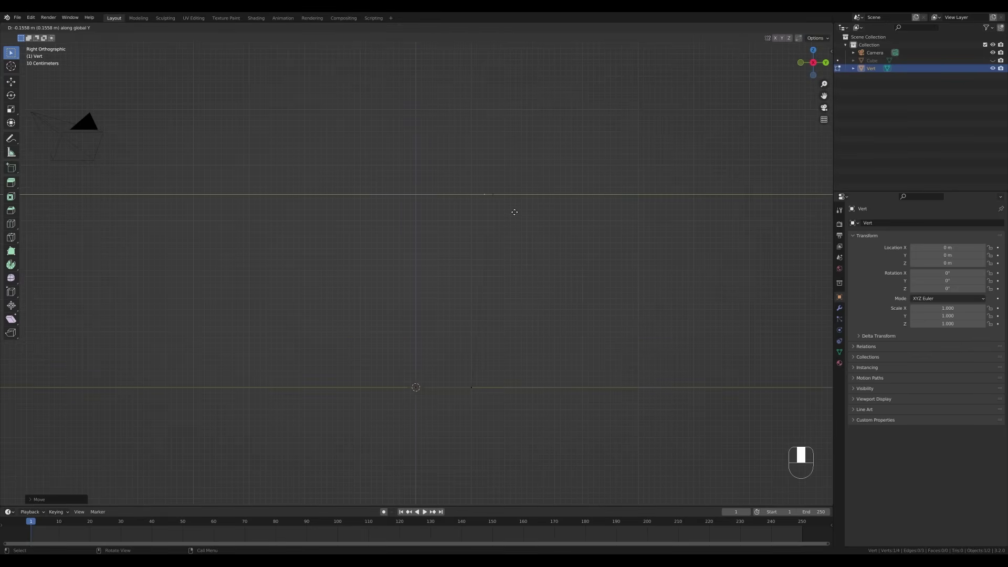
{"action": "left_click", "coordinate": [515, 213]}
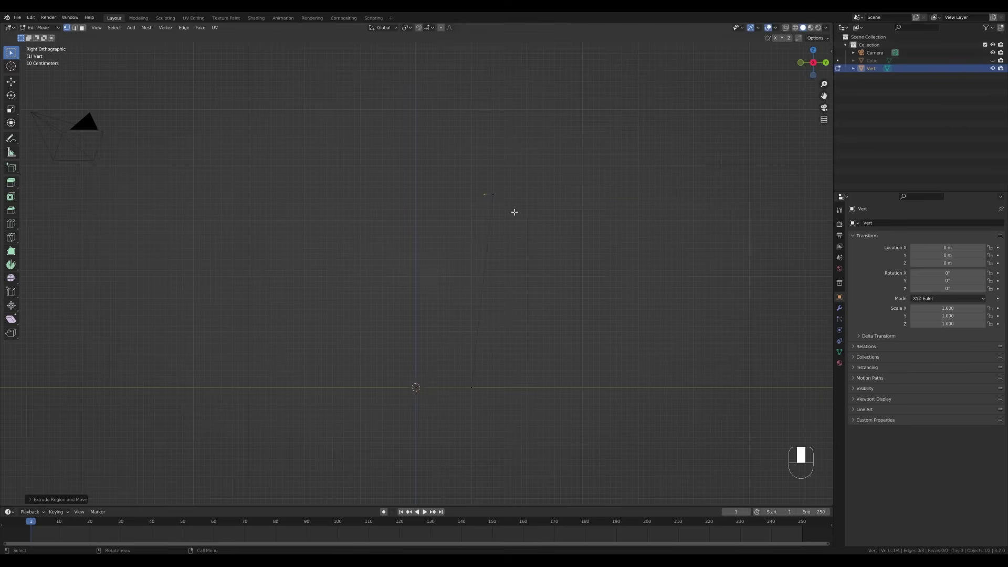
{"action": "key", "text": "e"}
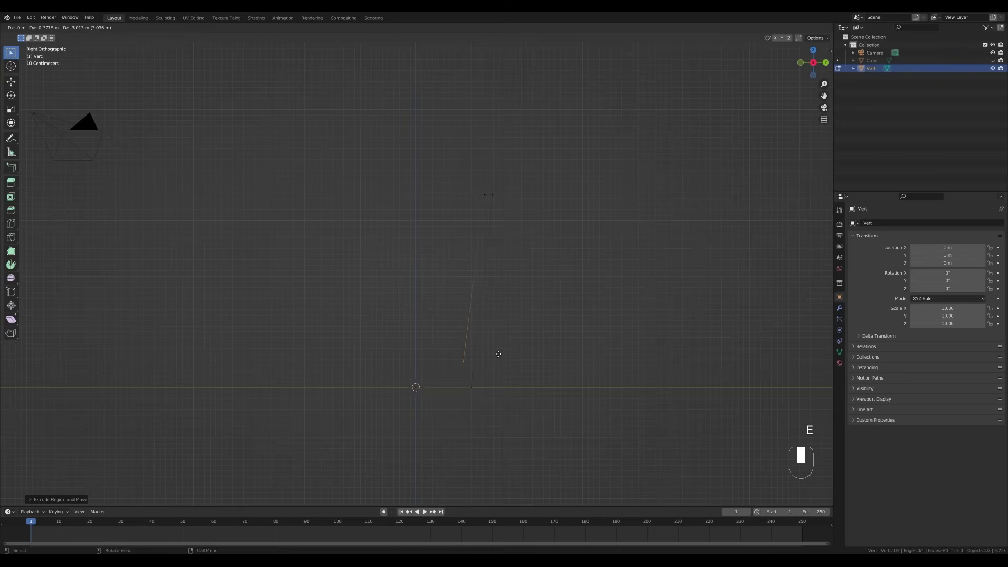
{"action": "left_click", "coordinate": [472, 360]}
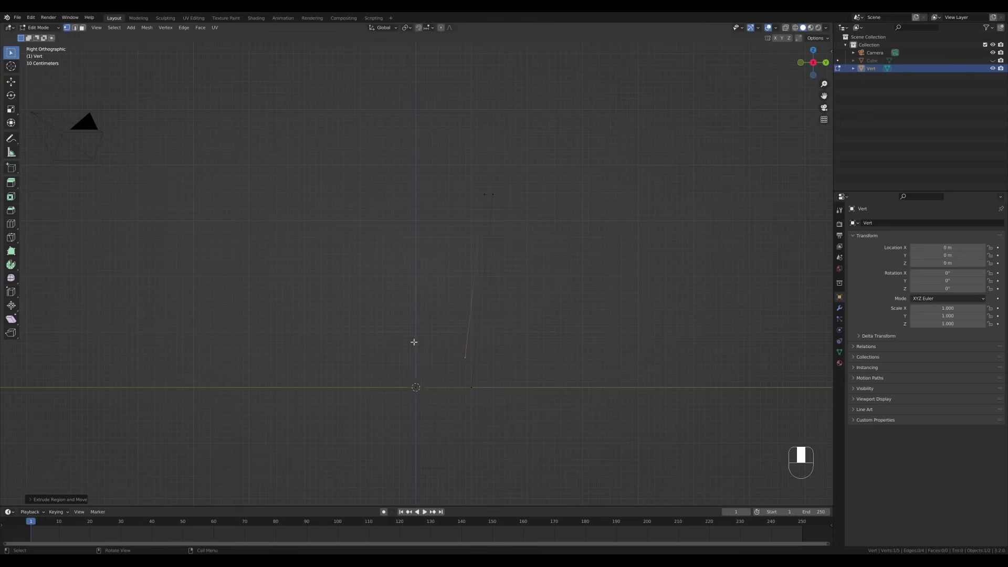
Extrude the inner floor edge from the inner wall's lower end along Y to near the central axis
{"action": "key", "text": "e"}
{"action": "key", "text": "y"}
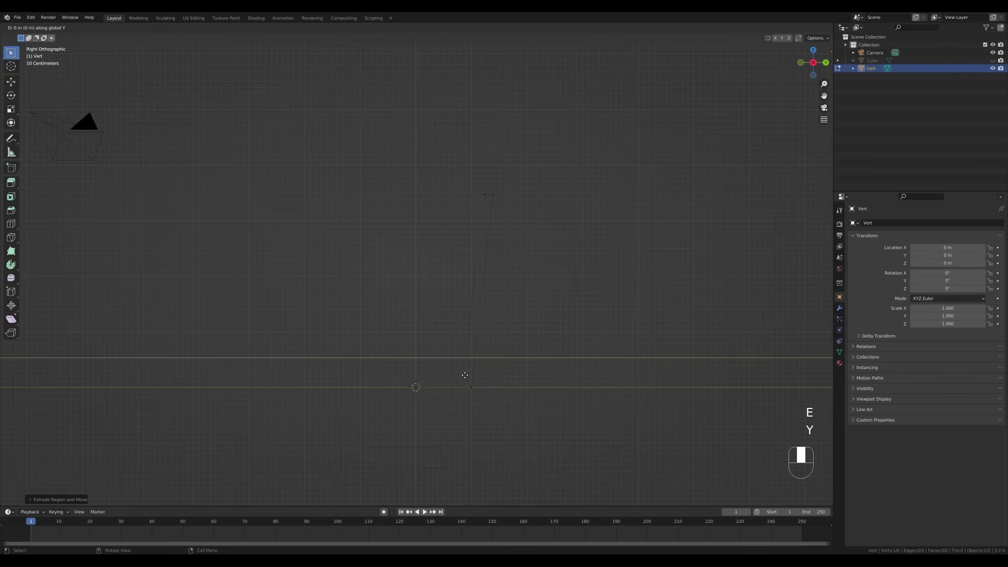
{"action": "scroll", "coordinate": [414, 375], "scroll_direction": "up", "scroll_amount": 2}
{"action": "left_click", "coordinate": [410, 382]}
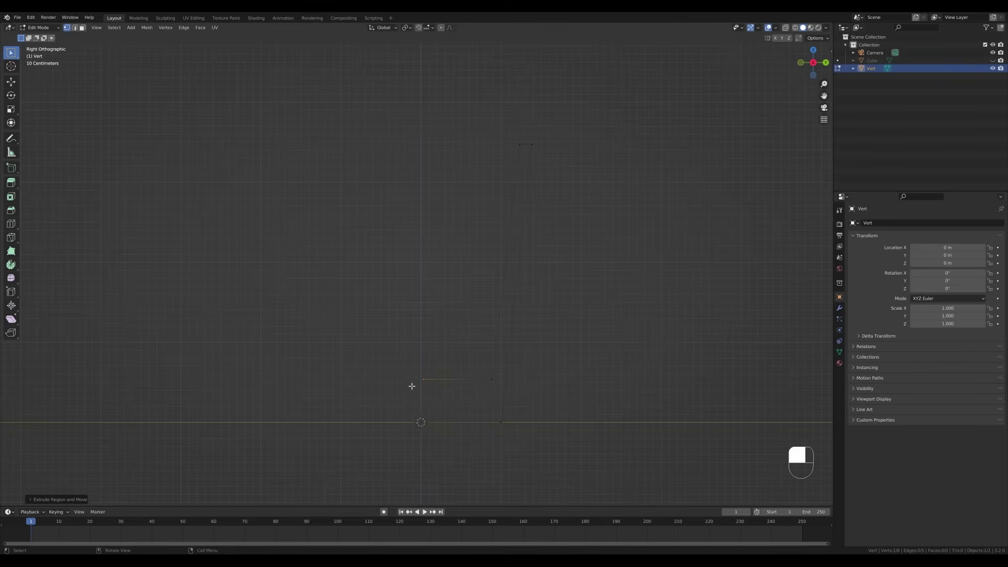
Set snapping to Vertex and move the inner floor's end vertex along Y, snapping it in line with the vertex at the origin
{"action": "left_click", "coordinate": [428, 27]}
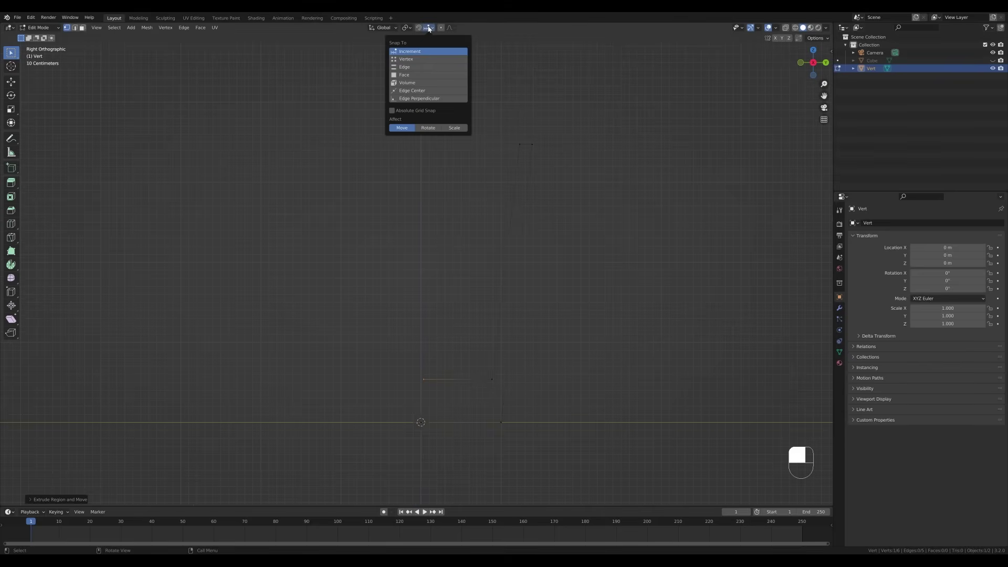
{"action": "left_click", "coordinate": [406, 59]}
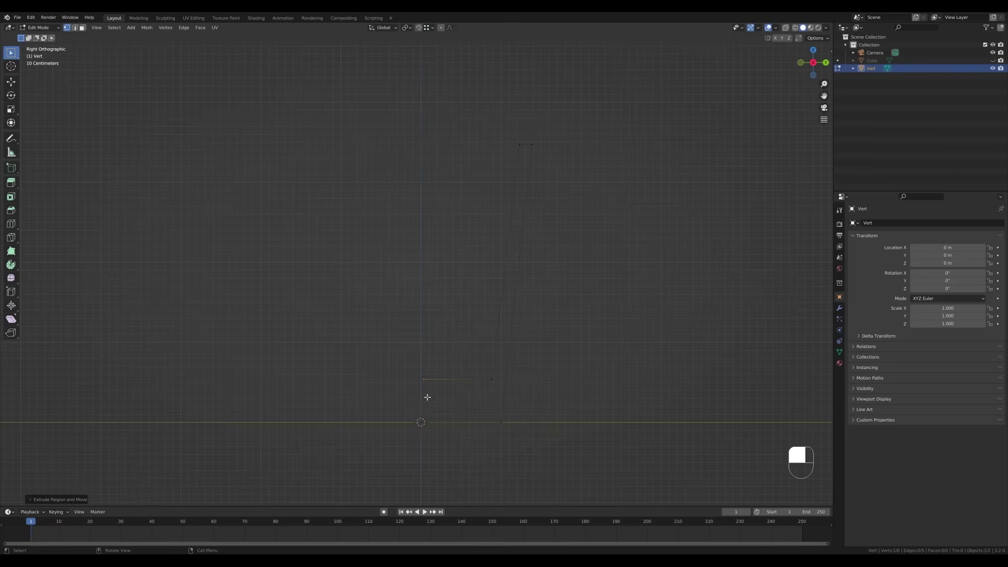
{"action": "key", "text": "g"}
{"action": "key", "text": "y"}
{"action": "key", "text": "ctrl"}
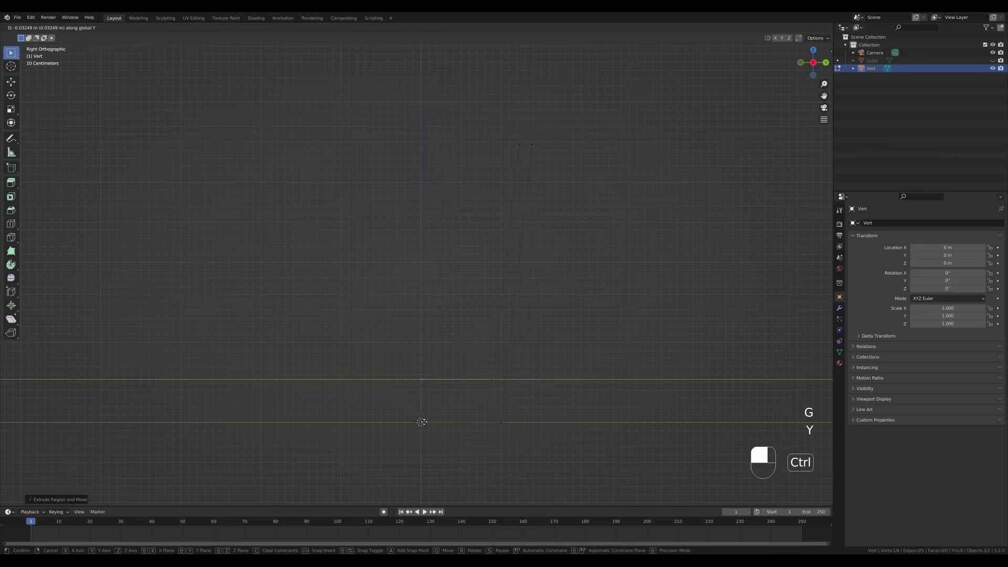
{"action": "left_click", "coordinate": [423, 423]}
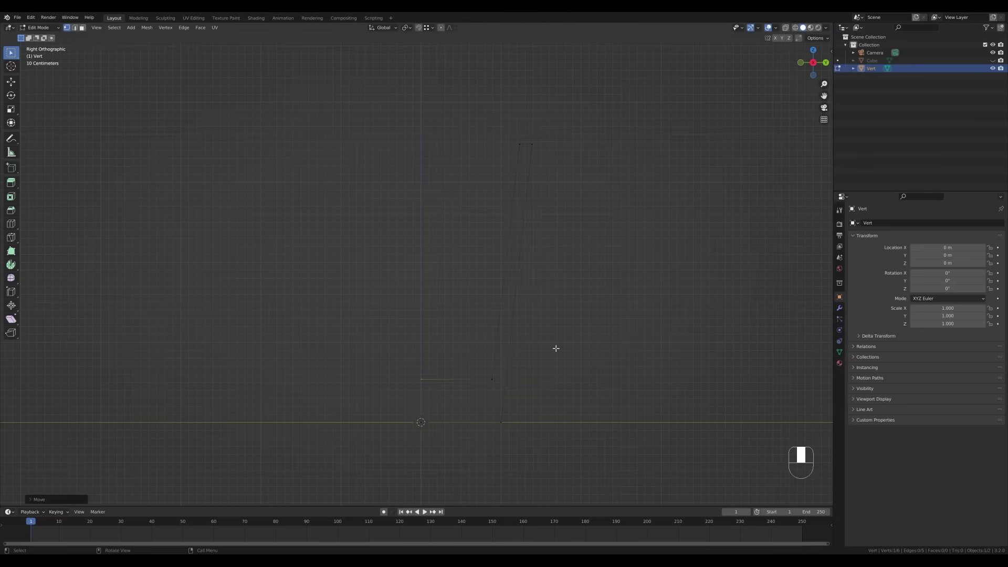
Return to Object Mode and add a Screw modifier to revolve the profile into a cup
{"action": "key", "text": "Tab"}
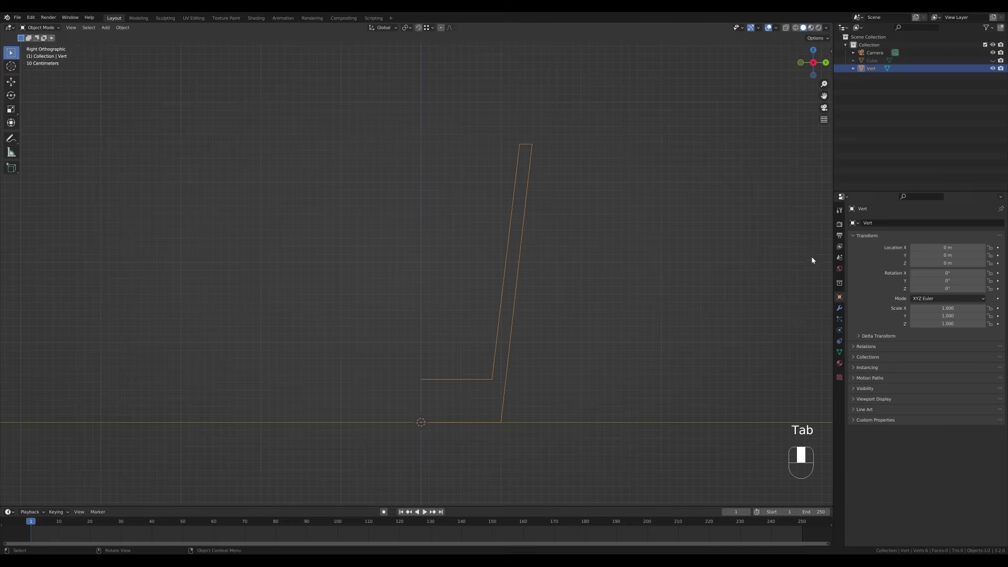
{"action": "left_click", "coordinate": [839, 308]}
{"action": "left_click", "coordinate": [871, 223]}
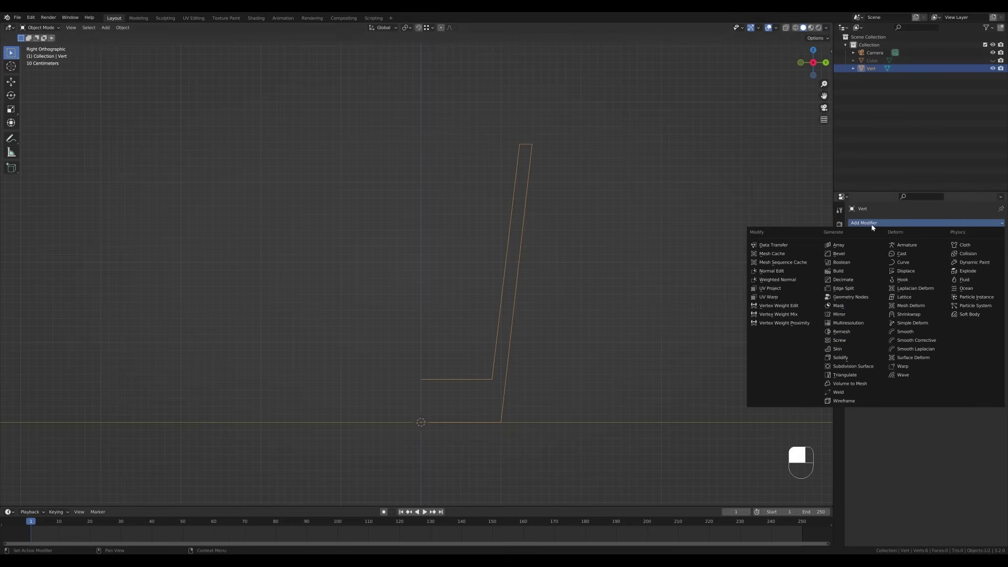
{"action": "left_click", "coordinate": [839, 340]}
{"action": "mouse_move", "coordinate": [448, 285]}
{"action": "middle_mouse_down"}
{"action": "mouse_move", "coordinate": [479, 292]}
{"action": "mouse_move", "coordinate": [472, 308]}
{"action": "mouse_move", "coordinate": [516, 286]}
{"action": "mouse_move", "coordinate": [563, 281]}
{"action": "mouse_move", "coordinate": [517, 292]}
{"action": "mouse_move", "coordinate": [466, 281]}
{"action": "middle_mouse_up"}
{"action": "scroll", "coordinate": [483, 297], "scroll_direction": "down", "scroll_amount": 4}
{"action": "key", "text": "Tab"}
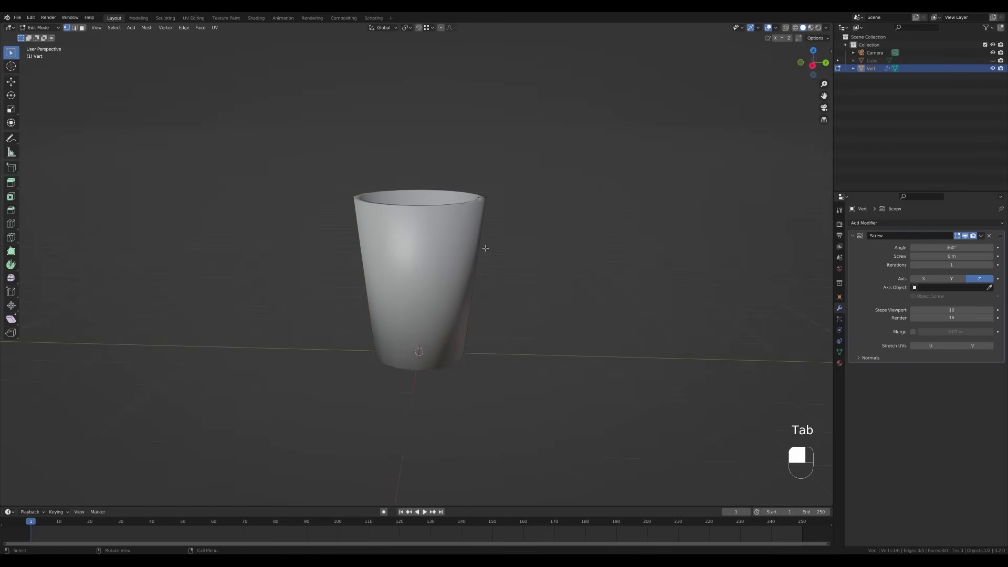
{"action": "key", "text": "z"}
{"action": "left_click", "coordinate": [460, 322]}
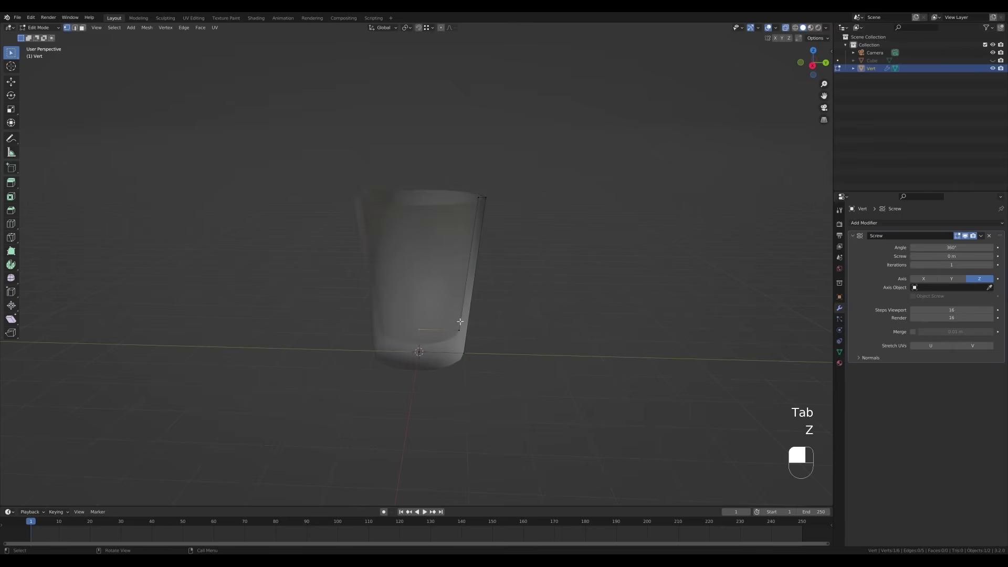
{"action": "key", "text": "g"}
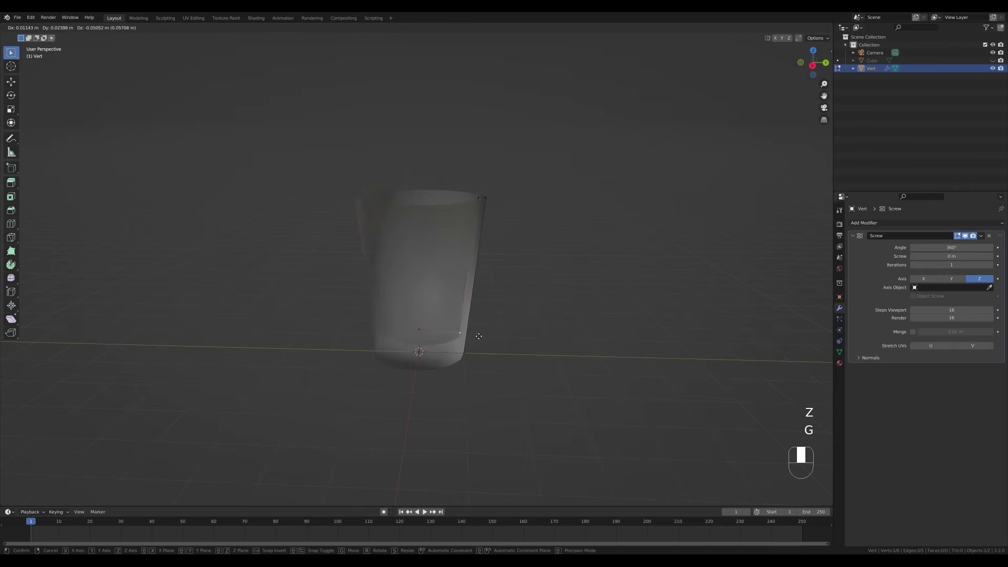
{"action": "key", "text": "Escape"}
{"action": "middle_click_drag", "start_coordinate": [533, 252], "coordinate": [523, 232], "text": "alt"}
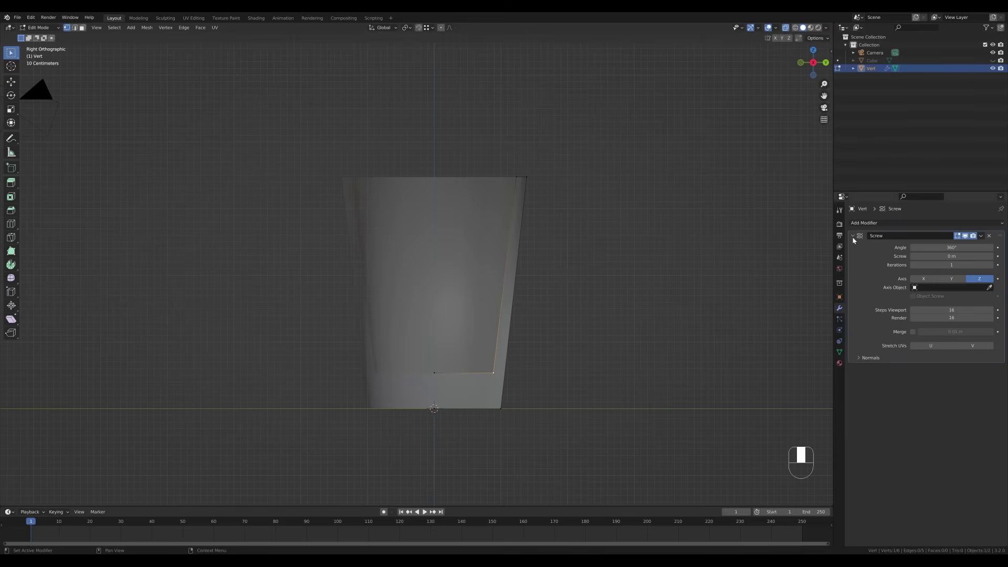
In Object Mode, add a Bevel modifier to the cup with 2 segments and an amount of about 0.041 m
{"action": "key", "text": "Tab"}
{"action": "left_click", "coordinate": [875, 223]}
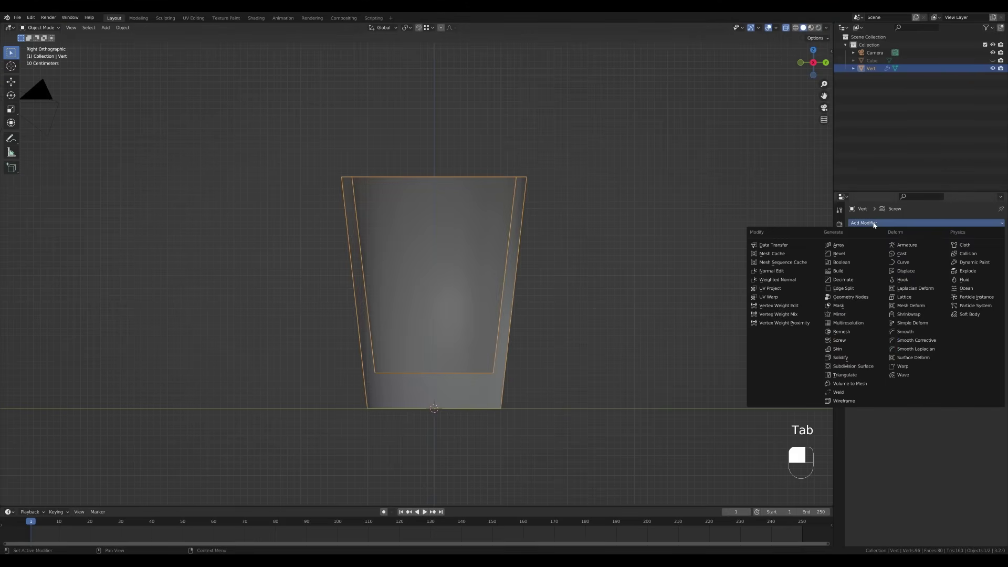
{"action": "left_click", "coordinate": [839, 253]}
{"action": "scroll", "coordinate": [607, 257], "scroll_direction": "up", "scroll_amount": 2}
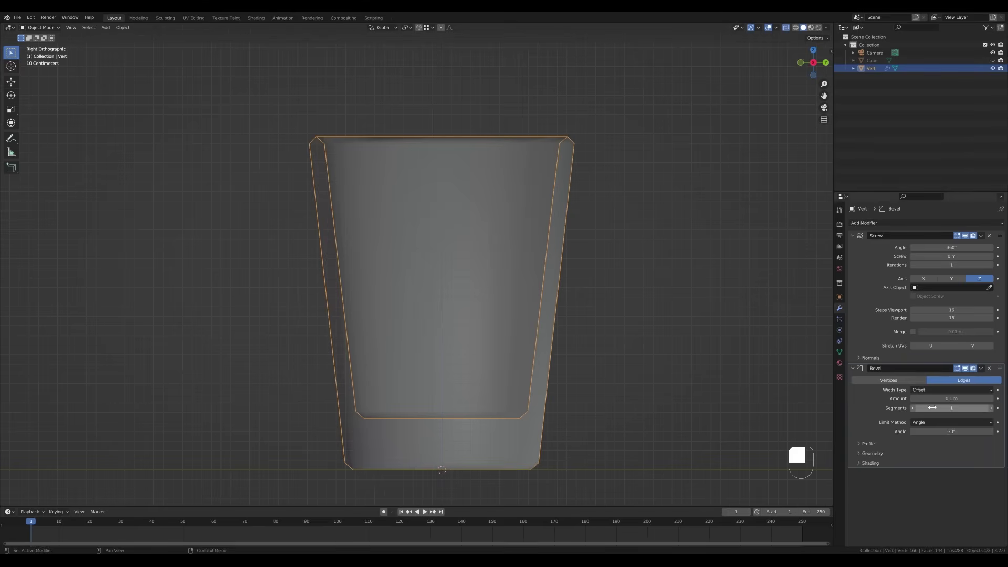
{"action": "left_click", "coordinate": [991, 408]}
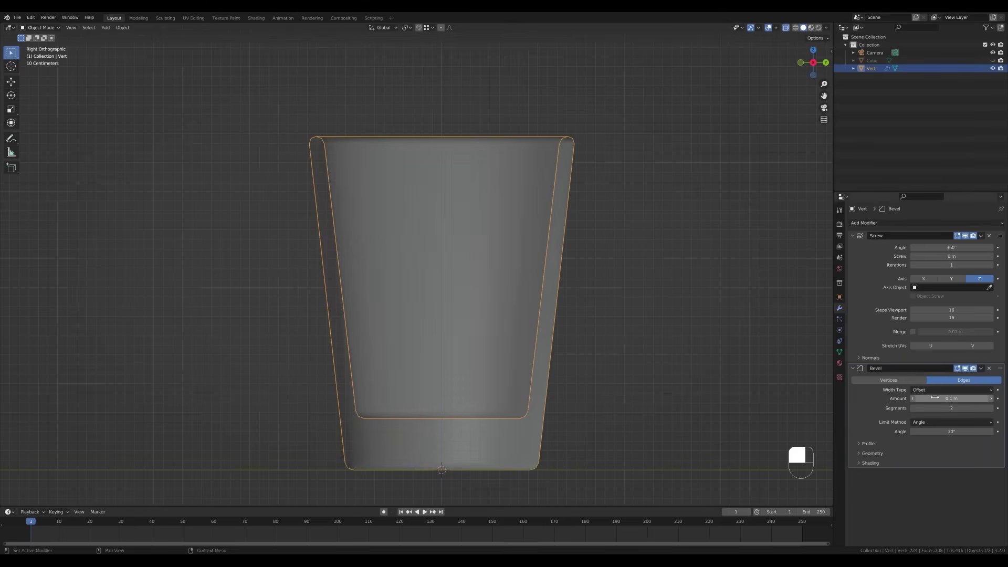
{"action": "left_click_drag", "start_coordinate": [965, 399], "coordinate": [921, 399]}
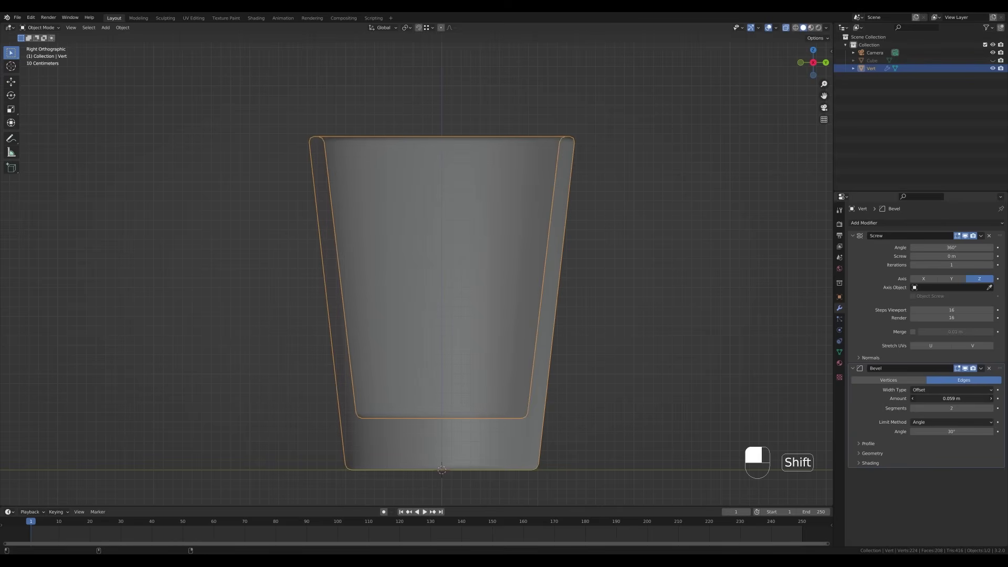
Add a Subdivision Surface modifier at level 2 to the cup
{"action": "middle_click_drag", "start_coordinate": [504, 294], "coordinate": [536, 283]}
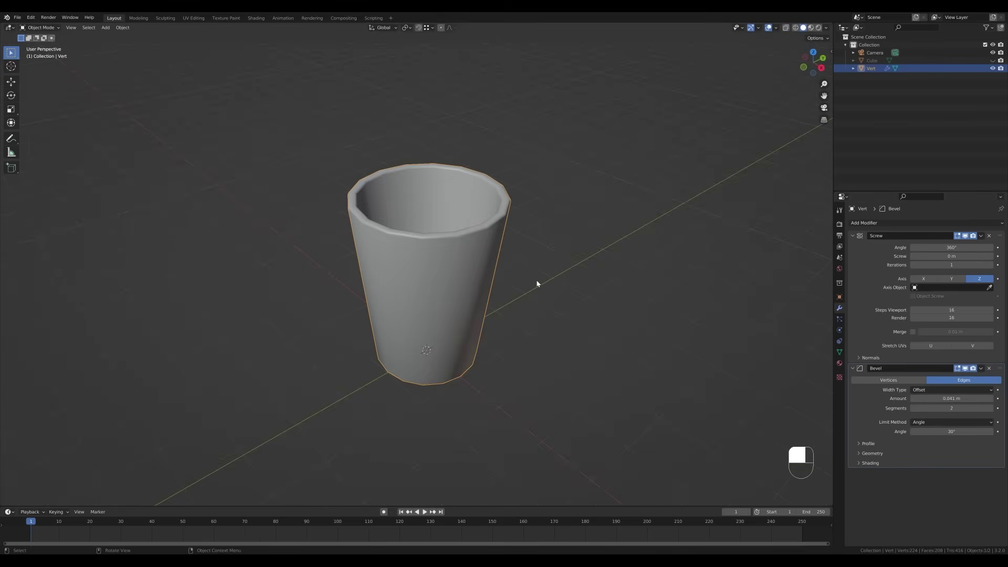
{"action": "key", "text": "ctrl+2"}
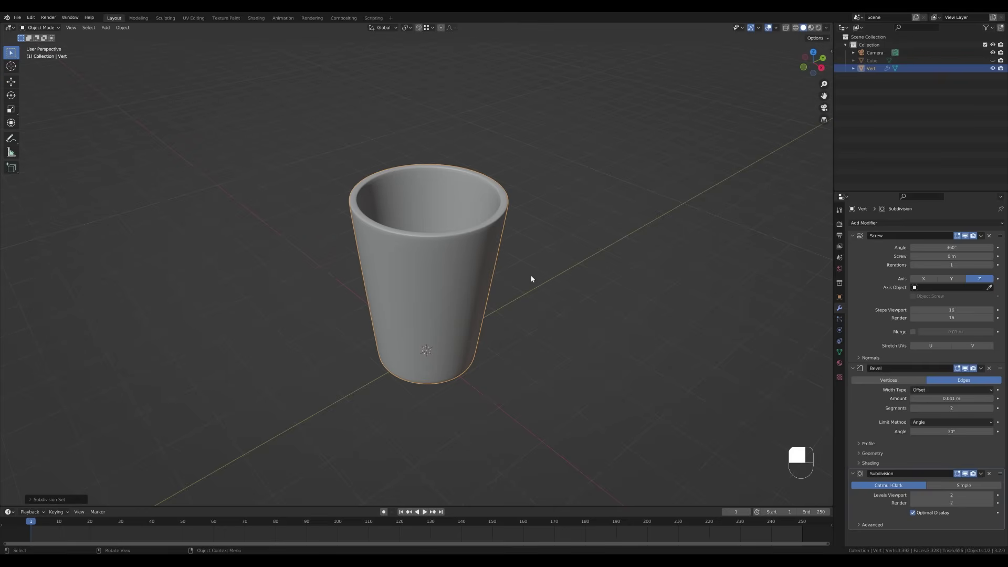
{"action": "middle_click_drag", "start_coordinate": [571, 293], "coordinate": [531, 302]}
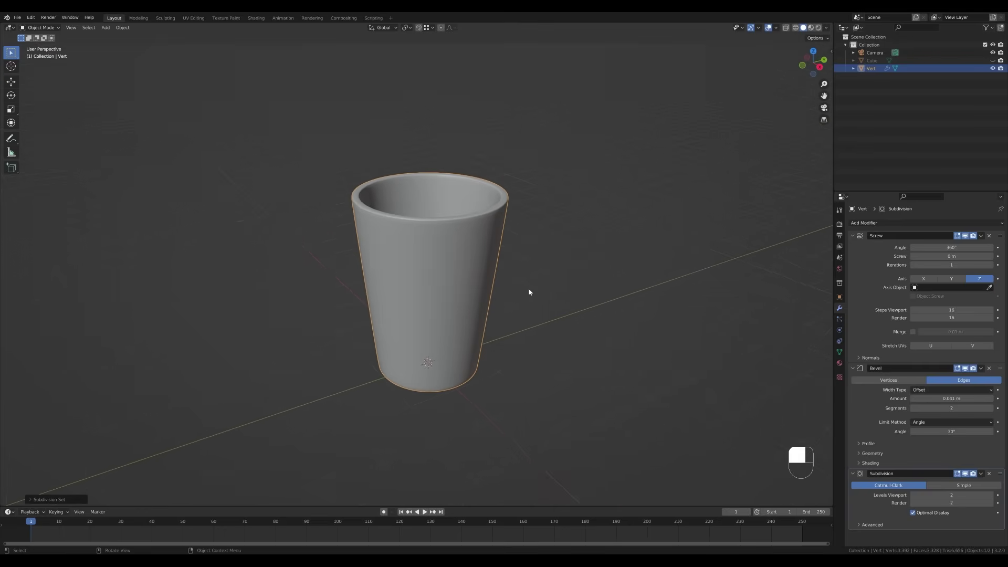
Show the cup with X-ray in the right orthographic view and add a circle mesh at the origin
{"action": "key", "text": "KP_3"}
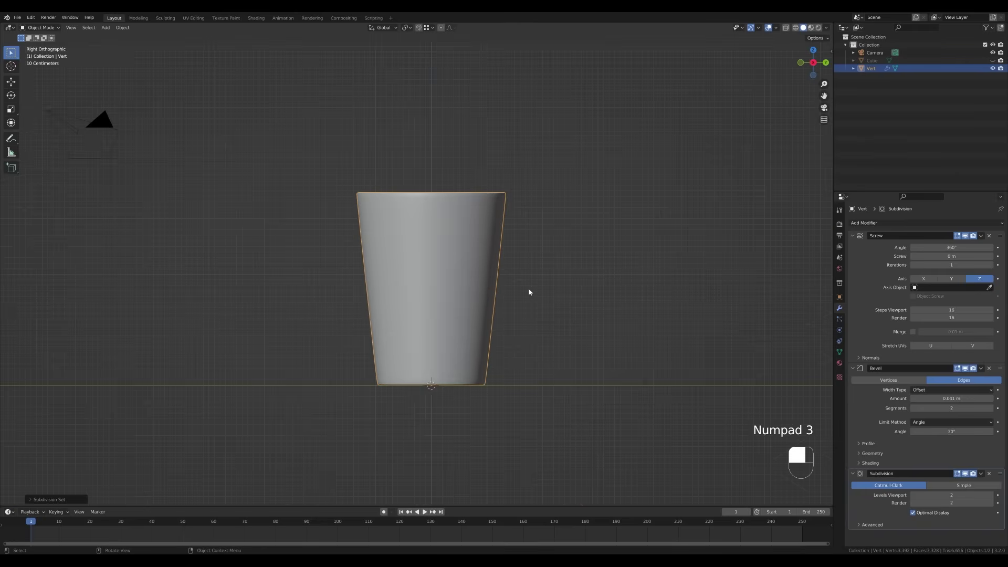
{"action": "left_click", "coordinate": [786, 27]}
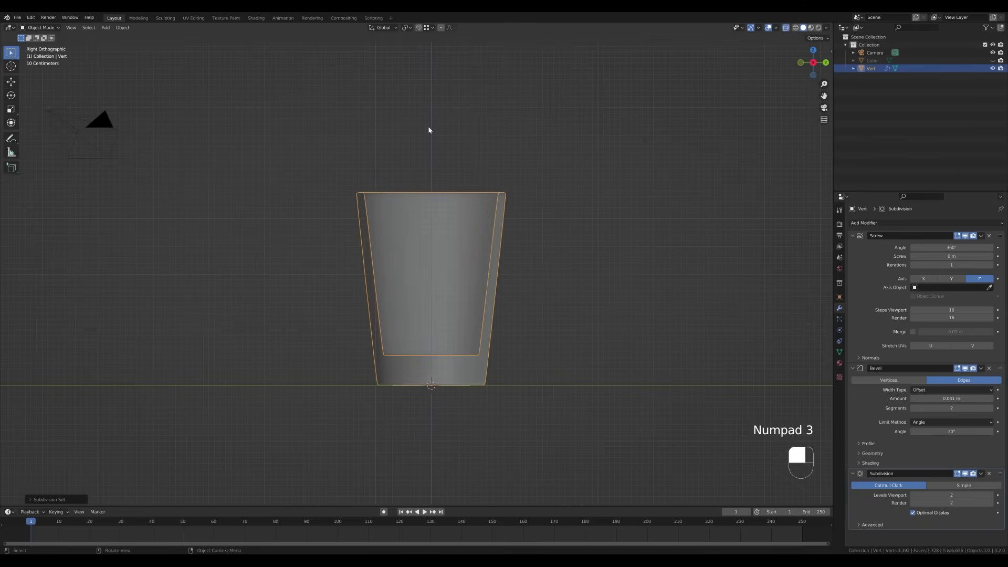
{"action": "scroll", "coordinate": [587, 296], "scroll_direction": "up", "scroll_amount": 2}
{"action": "middle_click_drag", "start_coordinate": [587, 296], "coordinate": [582, 308], "text": "shift"}
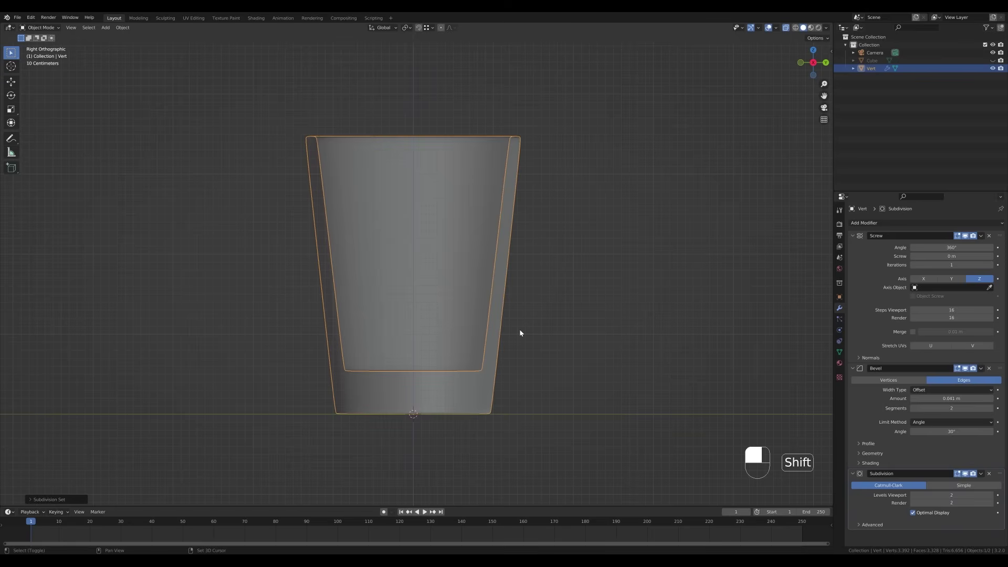
{"action": "key", "text": "shift+a"}
{"action": "mouse_move", "coordinate": [521, 333]}
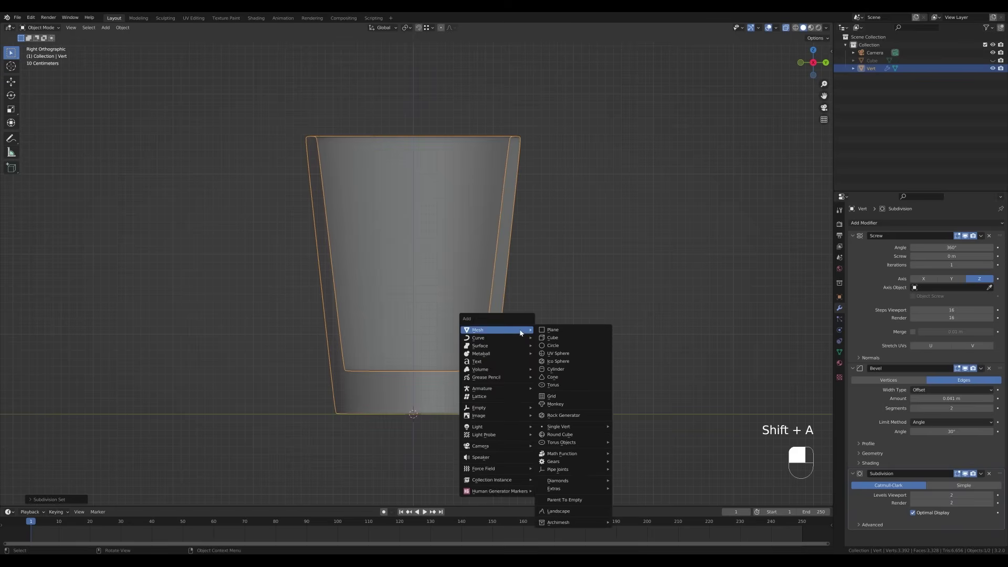
{"action": "left_click", "coordinate": [557, 345]}
{"action": "left_click", "coordinate": [33, 500]}
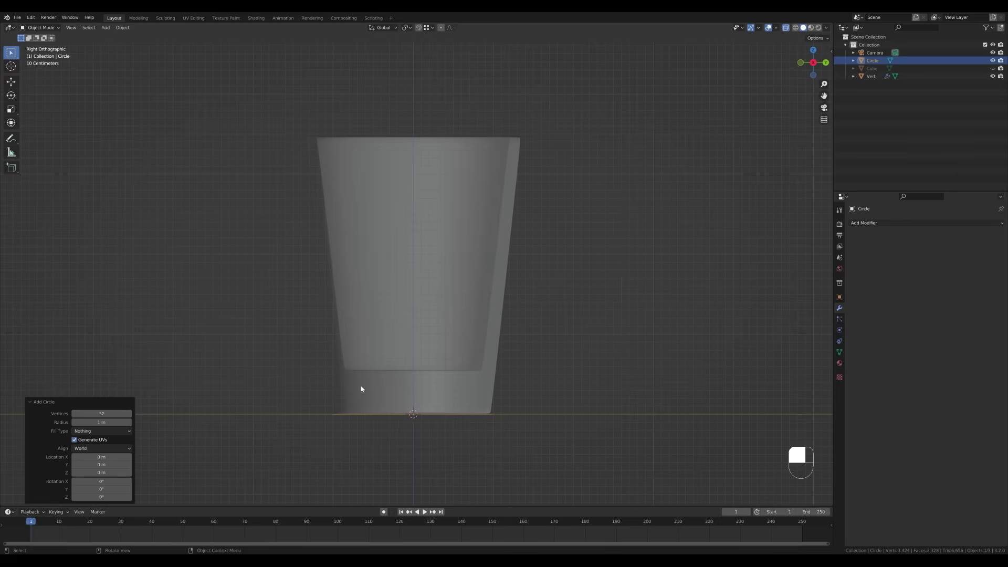
In Edit Mode, scale the circle to about 0.79 and raise it about 0.56 m along Z to the cup's inner floor
{"action": "key", "text": "Tab"}
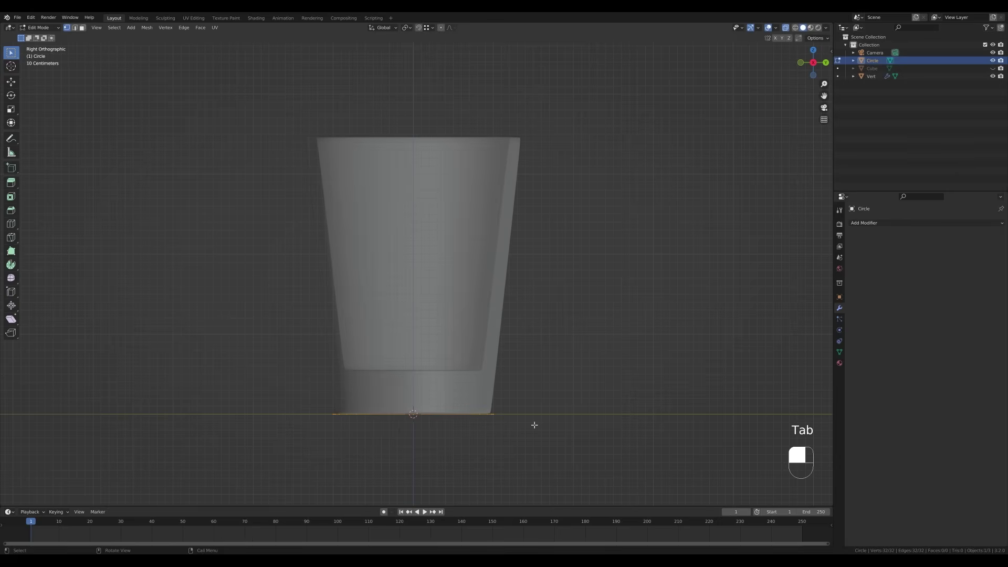
{"action": "key", "text": "s"}
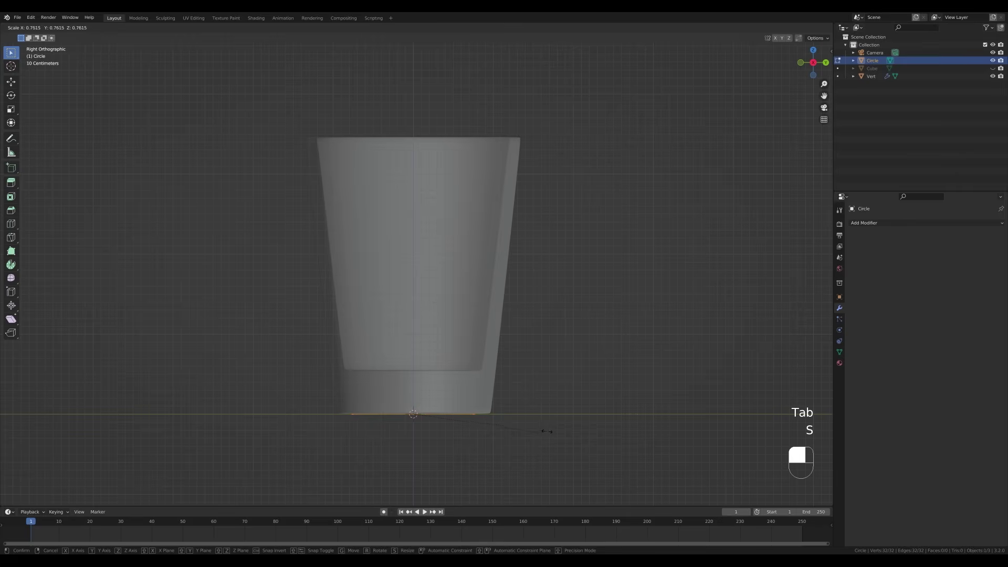
{"action": "left_click", "coordinate": [548, 432]}
{"action": "key", "text": "g"}
{"action": "key", "text": "z"}
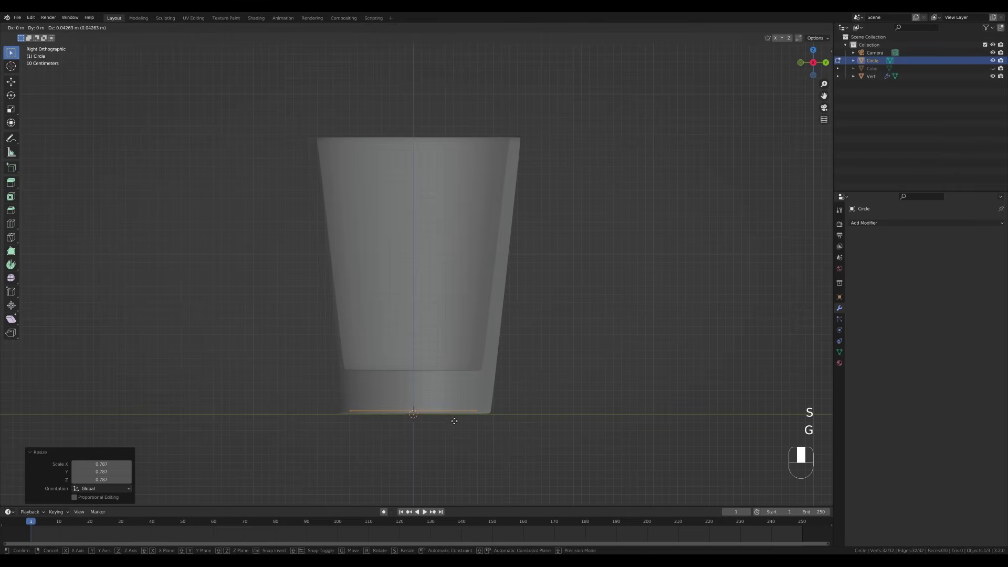
{"action": "left_click", "coordinate": [452, 379]}
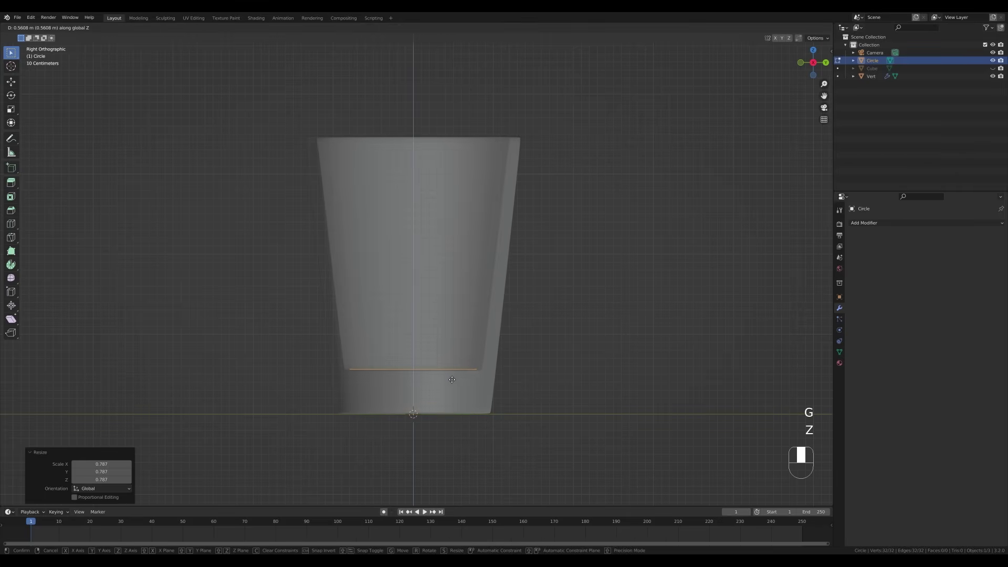
Scale the circle by about 1.05 so it fits the width of the cup's inner floor
{"action": "scroll", "coordinate": [452, 379], "scroll_direction": "up", "scroll_amount": 2}
{"action": "middle_click_drag", "start_coordinate": [423, 408], "coordinate": [491, 339], "text": "shift"}
{"action": "key", "text": "s"}
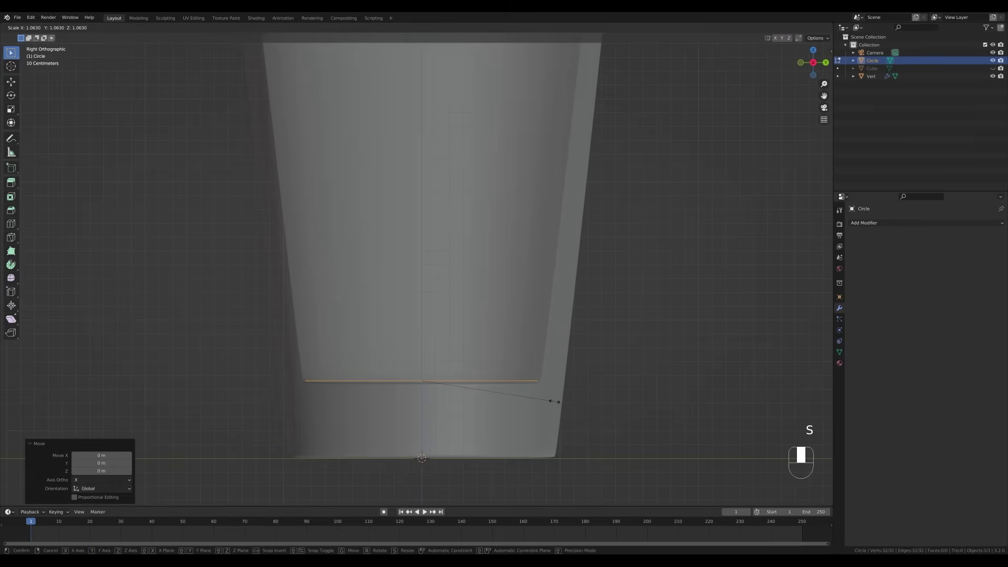
{"action": "left_click", "coordinate": [553, 401]}
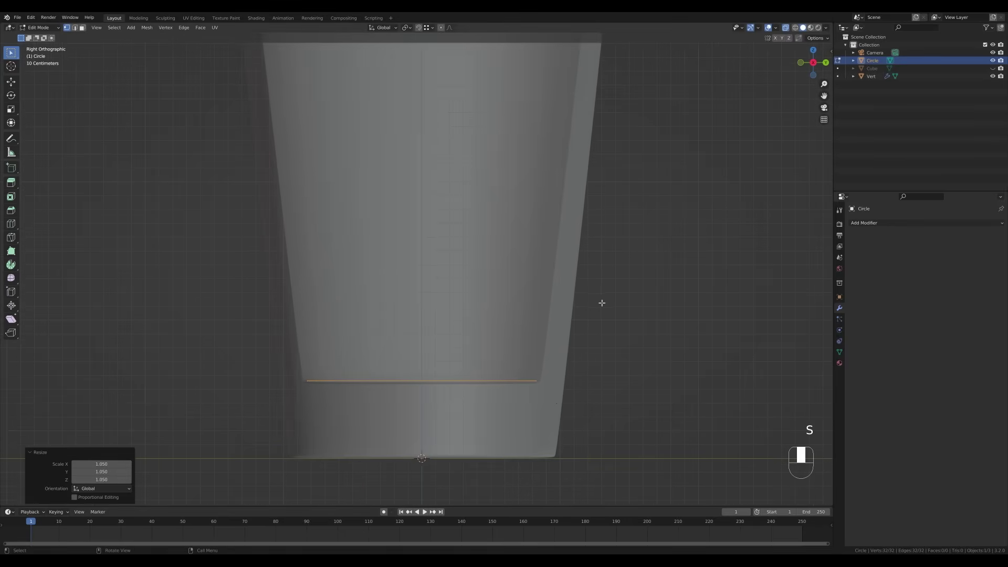
Extrude the circle up about 2 m and scale its upper end by about 1.3 to follow the cup's inner wall
{"action": "scroll", "coordinate": [585, 371], "scroll_direction": "down", "scroll_amount": 3}
{"action": "key", "text": "e"}
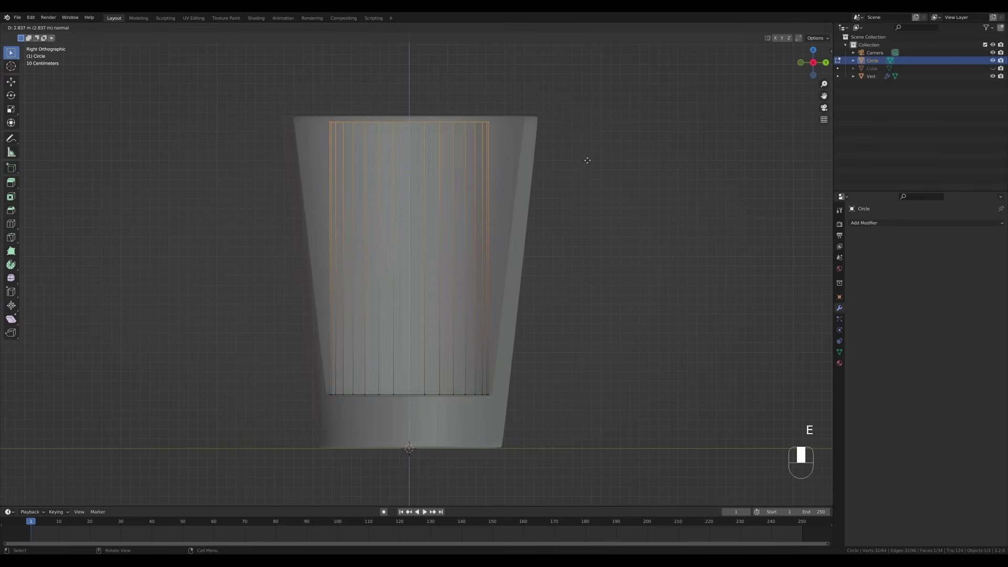
{"action": "left_click", "coordinate": [577, 242]}
{"action": "key", "text": "s"}
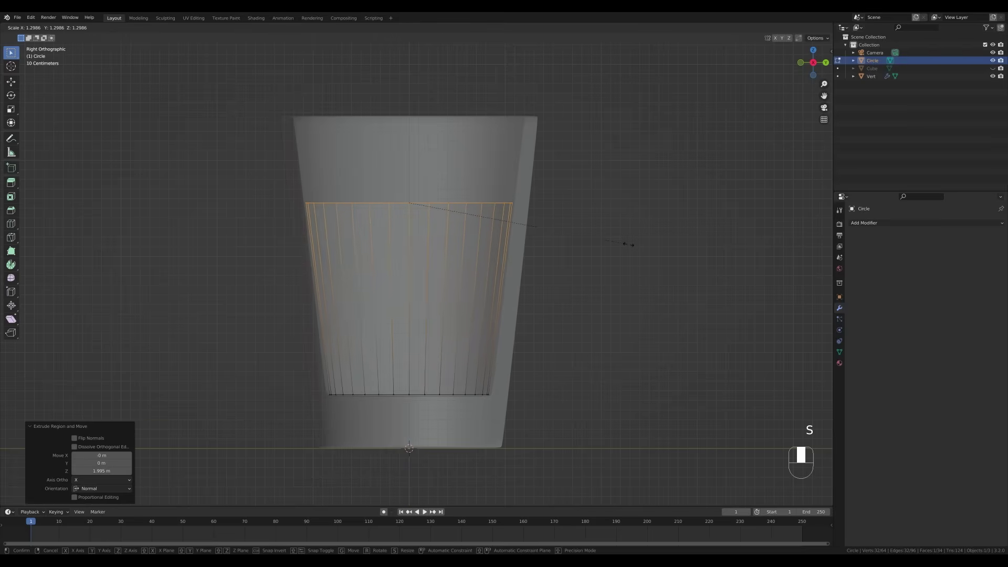
{"action": "left_click", "coordinate": [629, 244]}
Delete the single top face of the extruded liquid mesh
{"action": "middle_click_drag", "start_coordinate": [628, 243], "coordinate": [483, 292]}
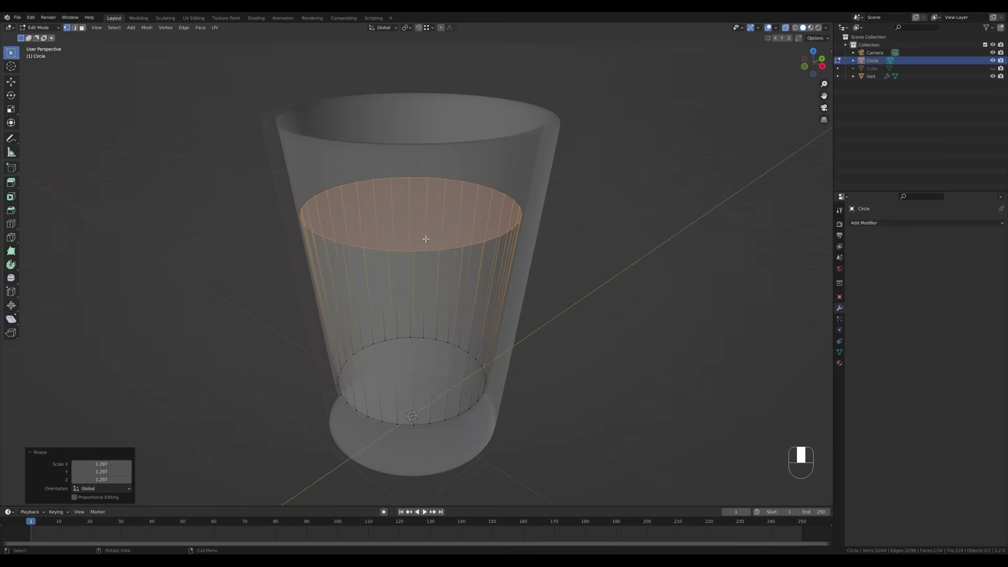
{"action": "right_click", "coordinate": [467, 249]}
{"action": "key", "text": "x"}
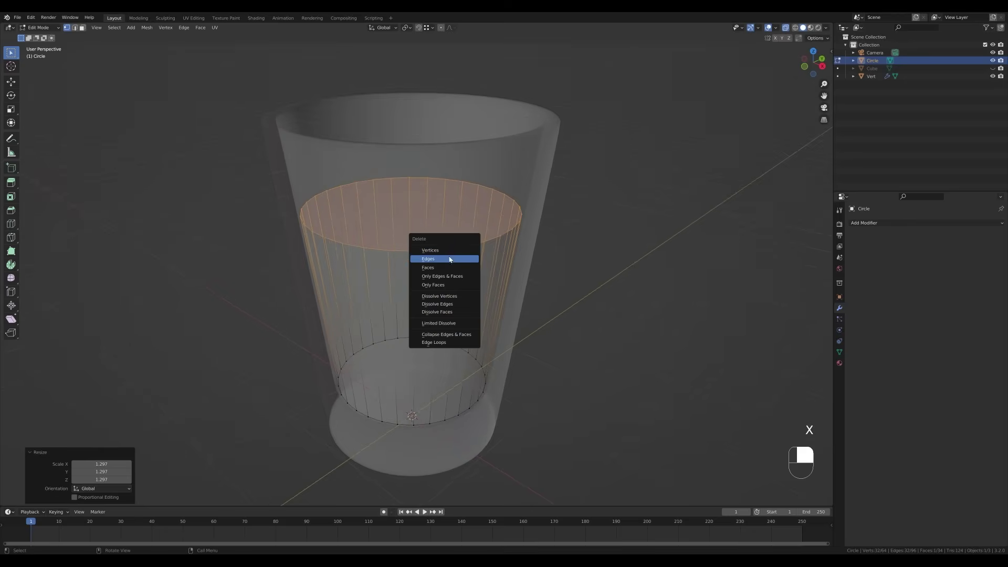
{"action": "left_click", "coordinate": [474, 268]}
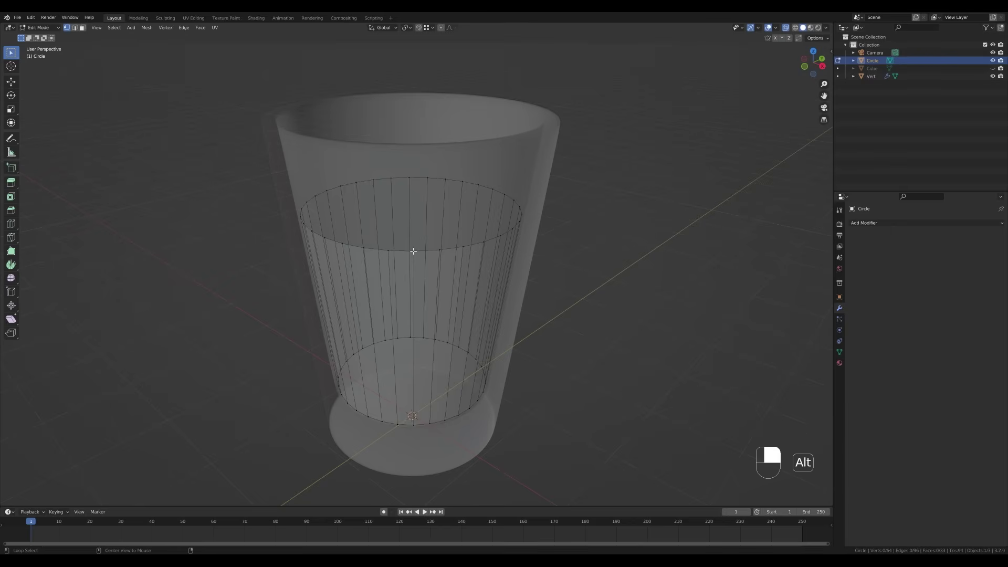
Select the open upper edge loop of the liquid mesh and close it with Grid Fill
{"action": "left_click", "coordinate": [413, 251], "text": "alt"}
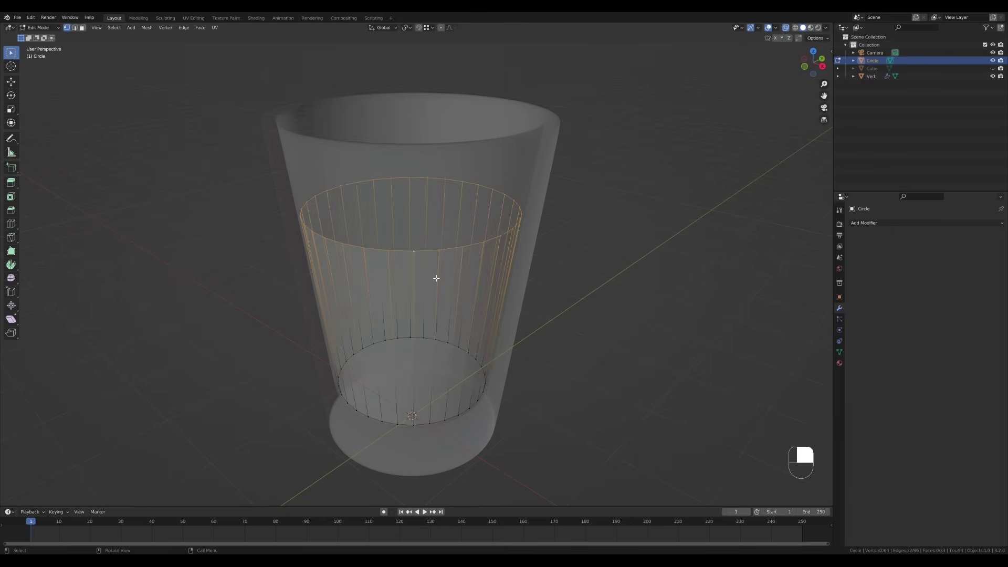
{"action": "key", "text": "ctrl+f"}
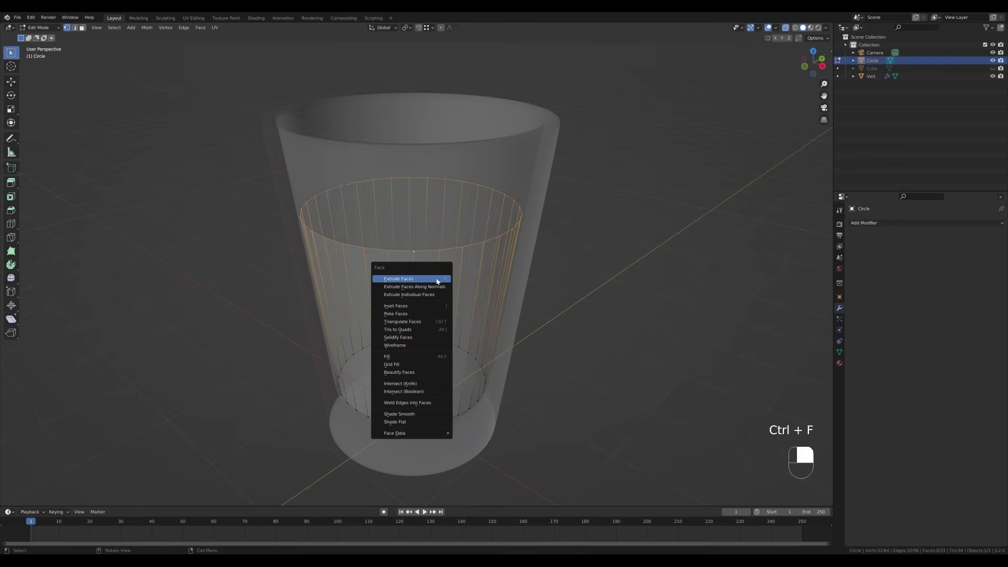
{"action": "left_click", "coordinate": [398, 364]}
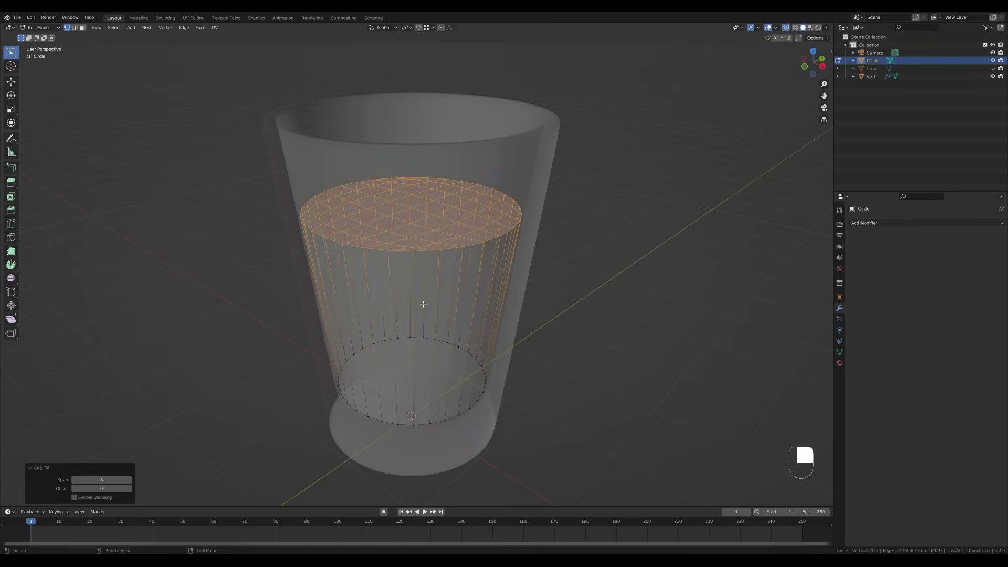
Subdivide the grid-filled top surface twice with one cut each
{"action": "right_click", "coordinate": [407, 215]}
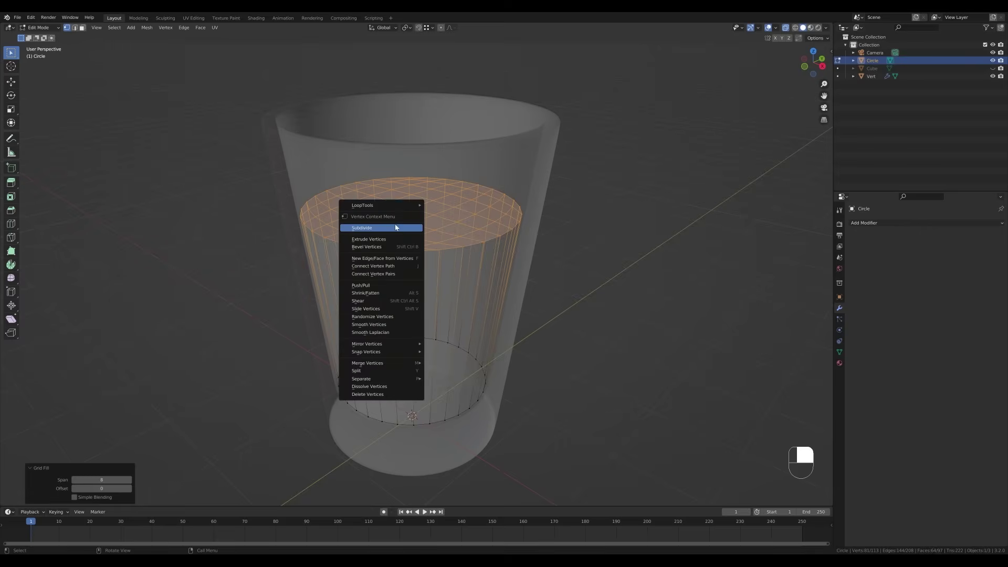
{"action": "left_click", "coordinate": [394, 229]}
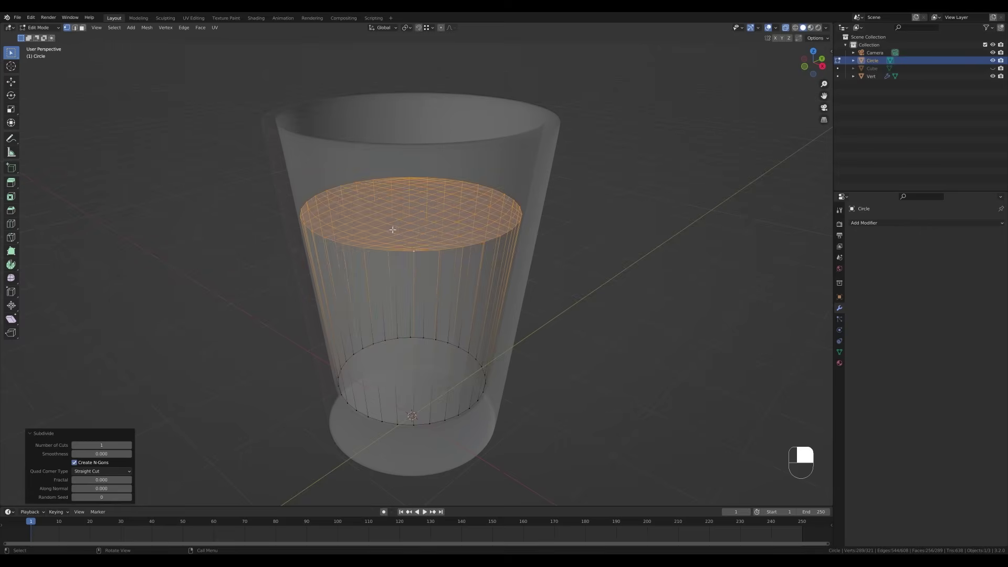
{"action": "right_click", "coordinate": [472, 233]}
{"action": "left_click", "coordinate": [463, 233]}
Create a vertex group on the liquid mesh and assign the selected top-surface vertices to it with weight 1.000
{"action": "key", "text": "Tab"}
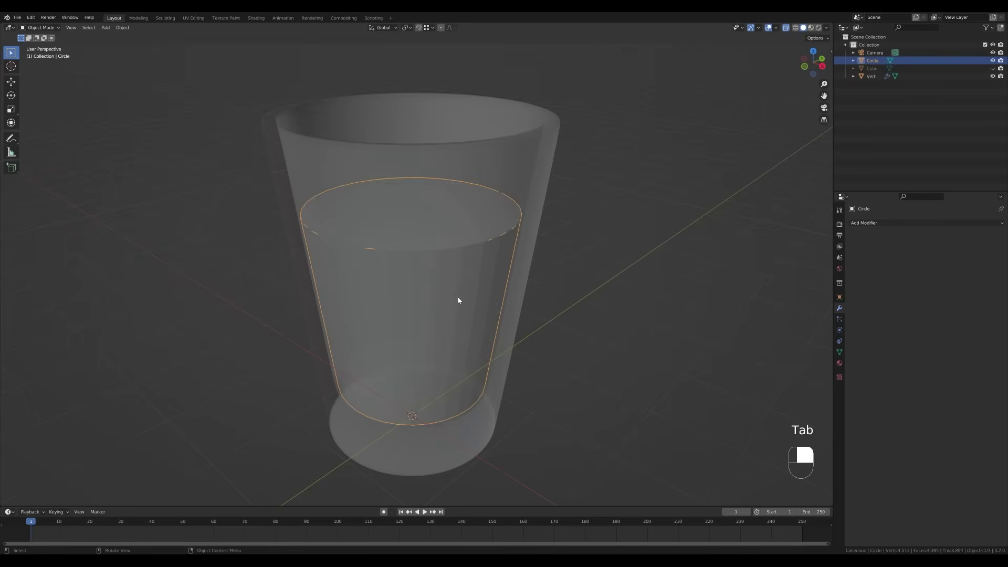
{"action": "left_click", "coordinate": [839, 353]}
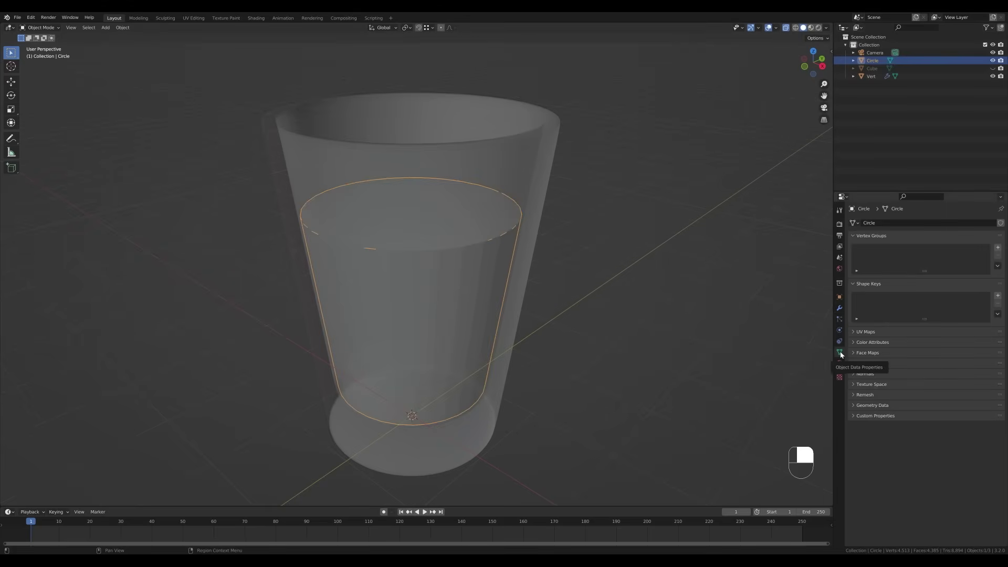
{"action": "left_click", "coordinate": [998, 248]}
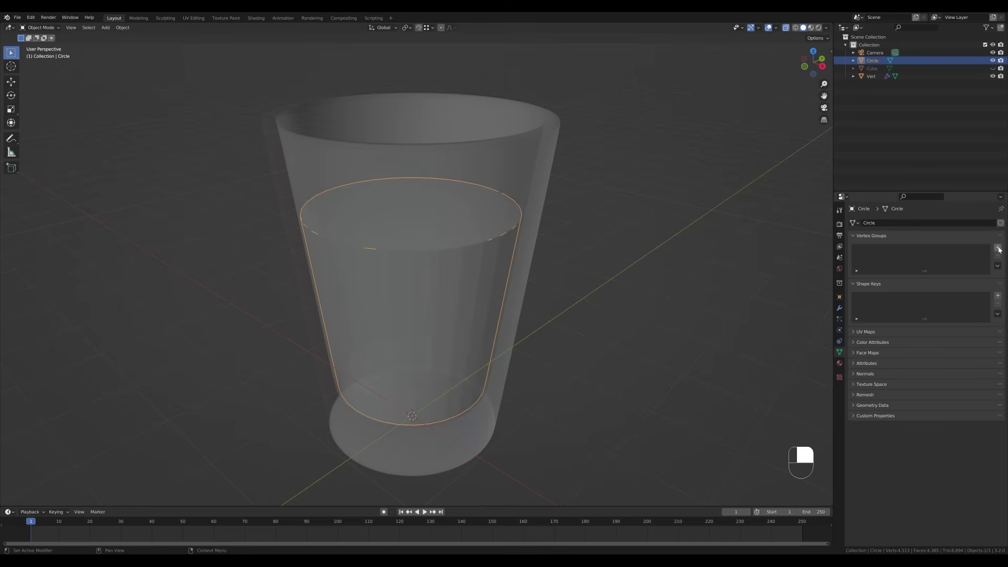
{"action": "key", "text": "Tab"}
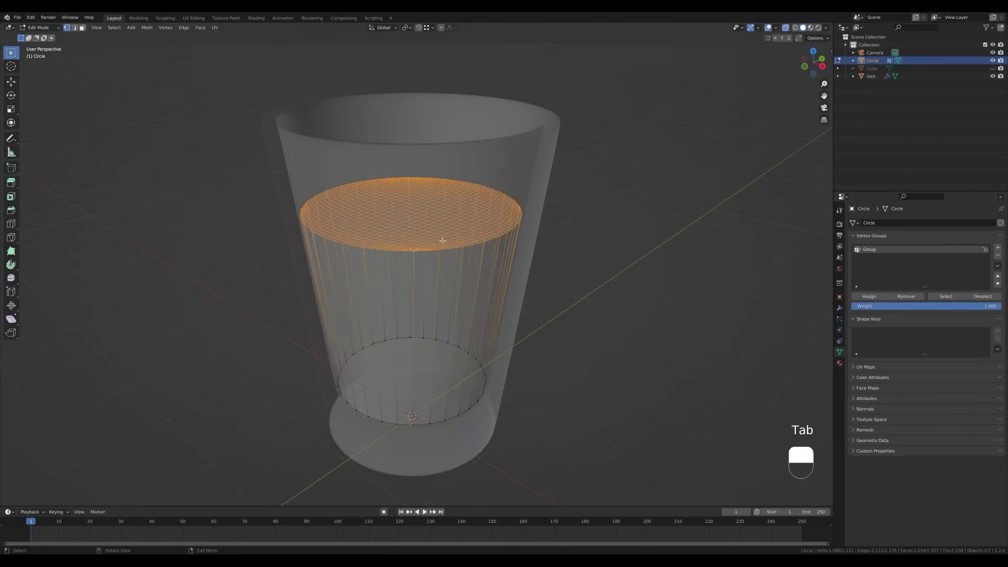
{"action": "left_click", "coordinate": [869, 297]}
Add a Displace modifier to the liquid, limited to the vertex group Group and with its direction set to Z
{"action": "left_click", "coordinate": [839, 308]}
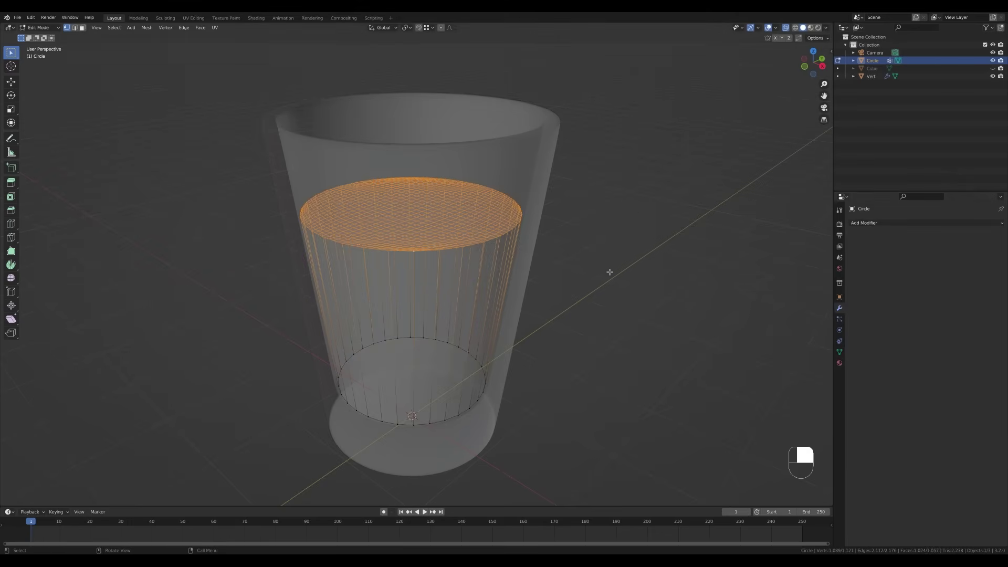
{"action": "key", "text": "Tab"}
{"action": "left_click", "coordinate": [890, 224]}
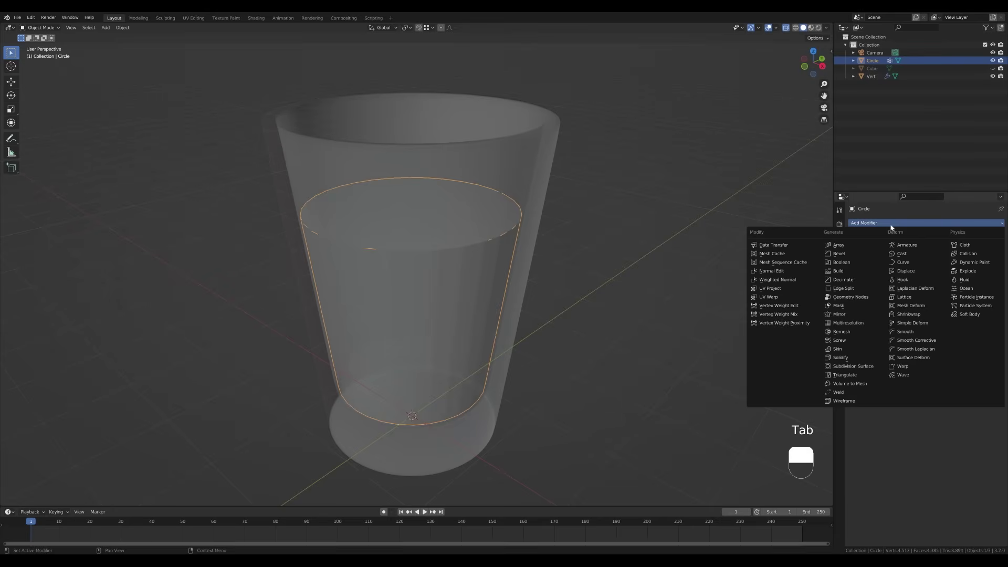
{"action": "left_click", "coordinate": [894, 271]}
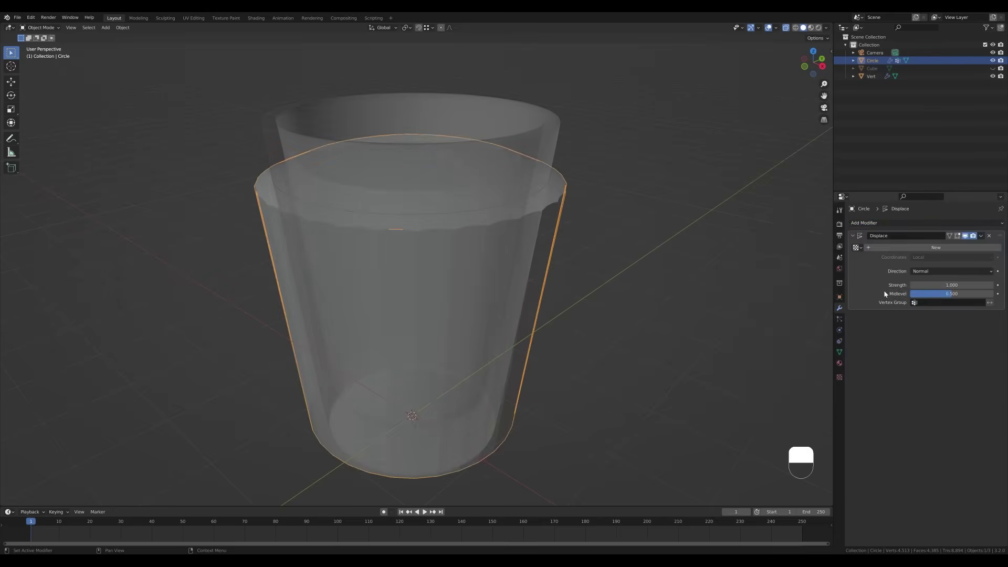
{"action": "left_click", "coordinate": [943, 303]}
{"action": "left_click", "coordinate": [945, 316]}
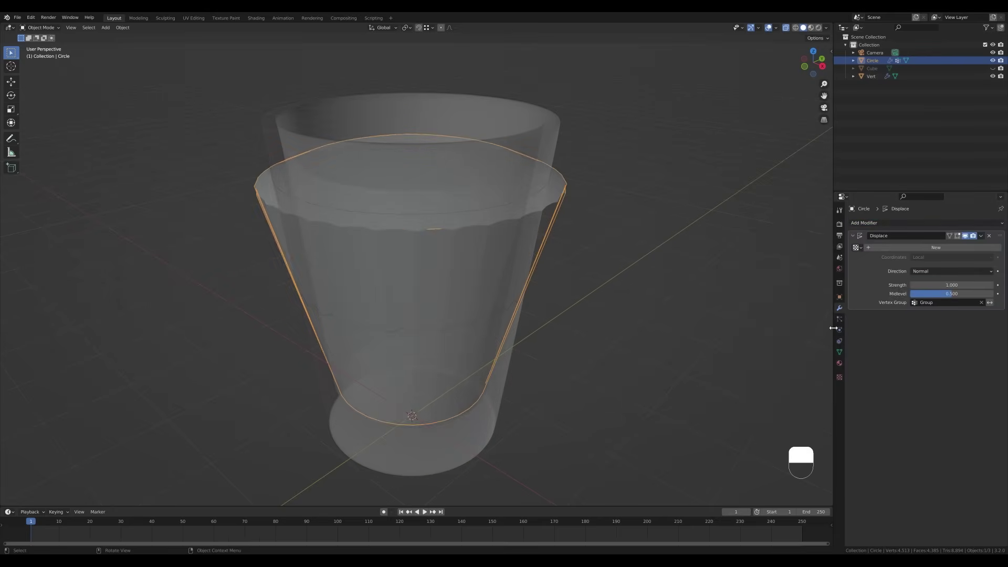
{"action": "left_click", "coordinate": [940, 271]}
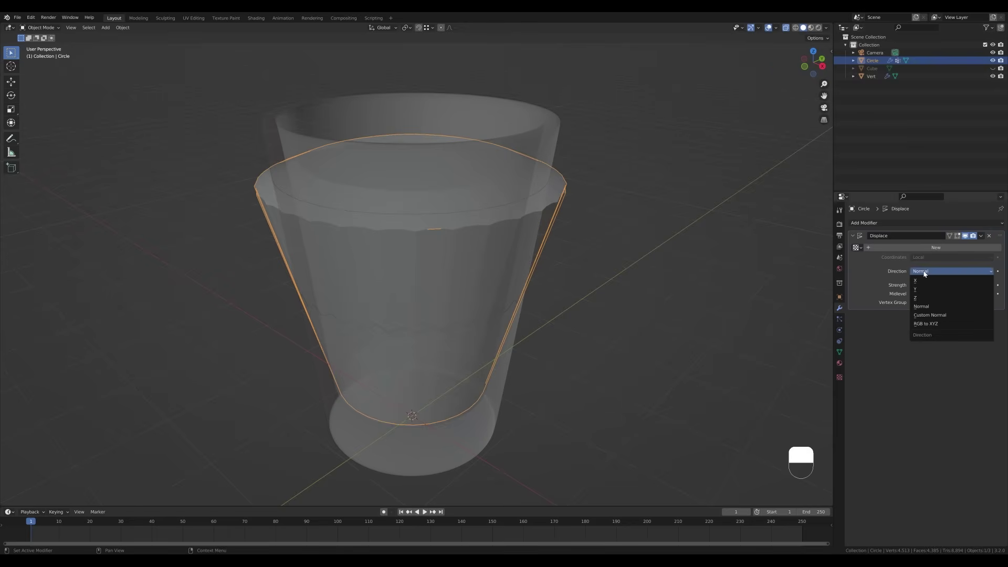
{"action": "left_click", "coordinate": [928, 299]}
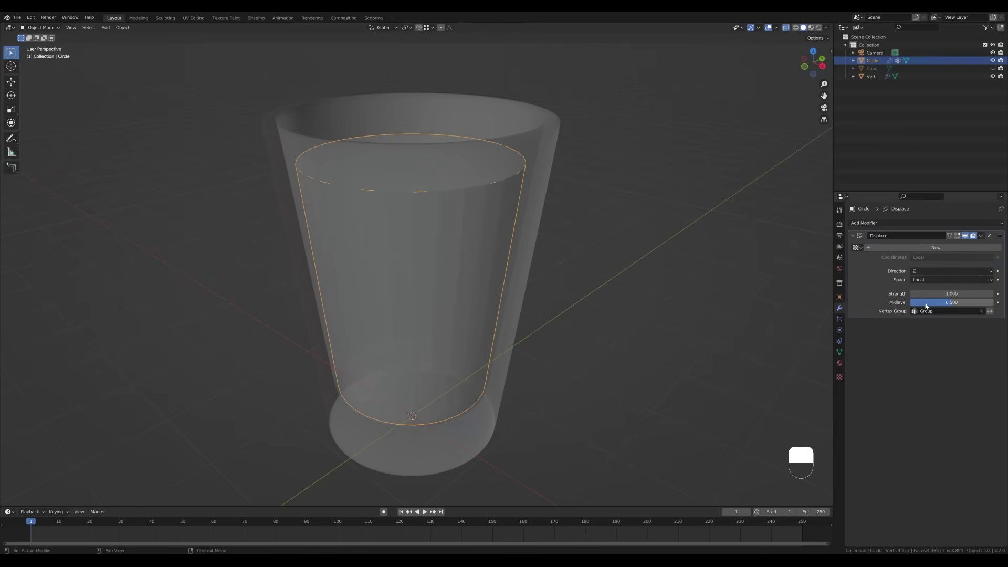
Give the Displace modifier a new Clouds texture of size 0.87 and set its strength to 0.240
{"action": "left_click", "coordinate": [982, 247]}
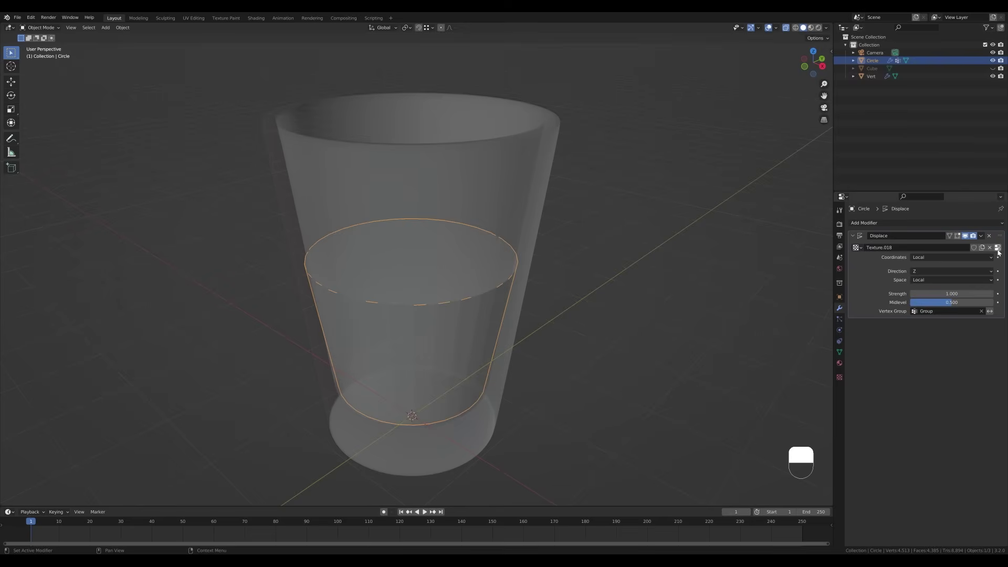
{"action": "left_click", "coordinate": [997, 248]}
{"action": "left_click", "coordinate": [920, 247]}
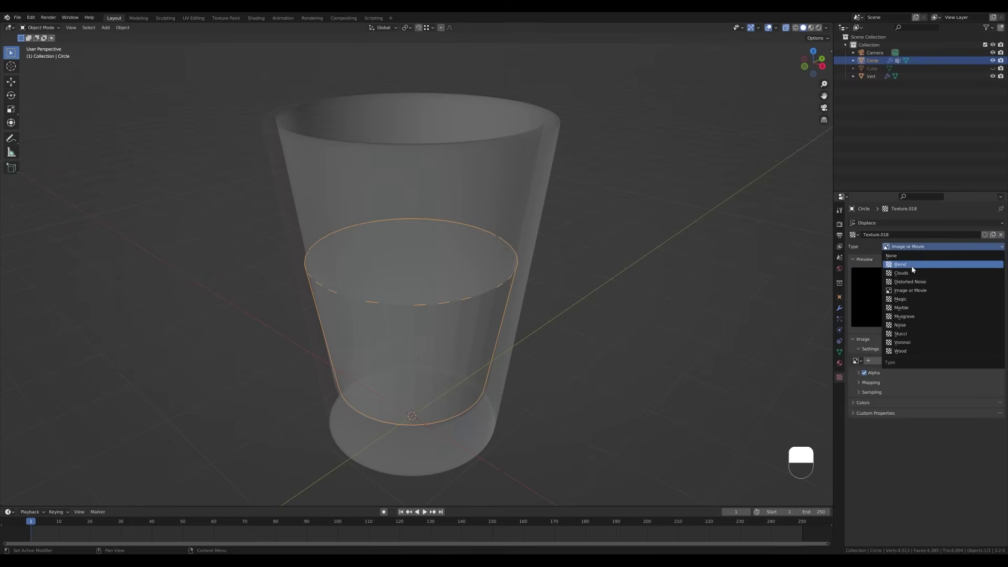
{"action": "left_click", "coordinate": [904, 274]}
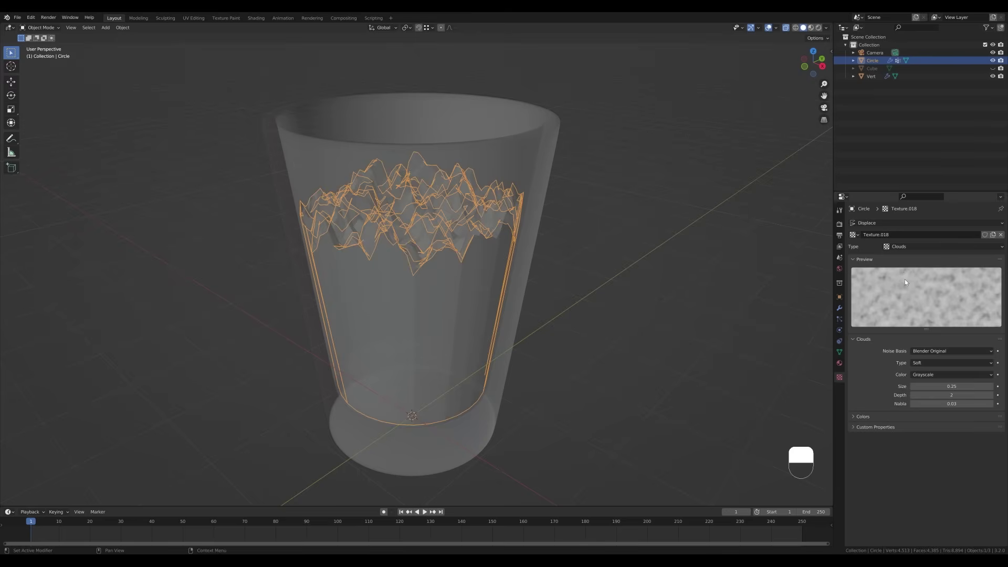
{"action": "left_click_drag", "start_coordinate": [909, 388], "coordinate": [1000, 388]}
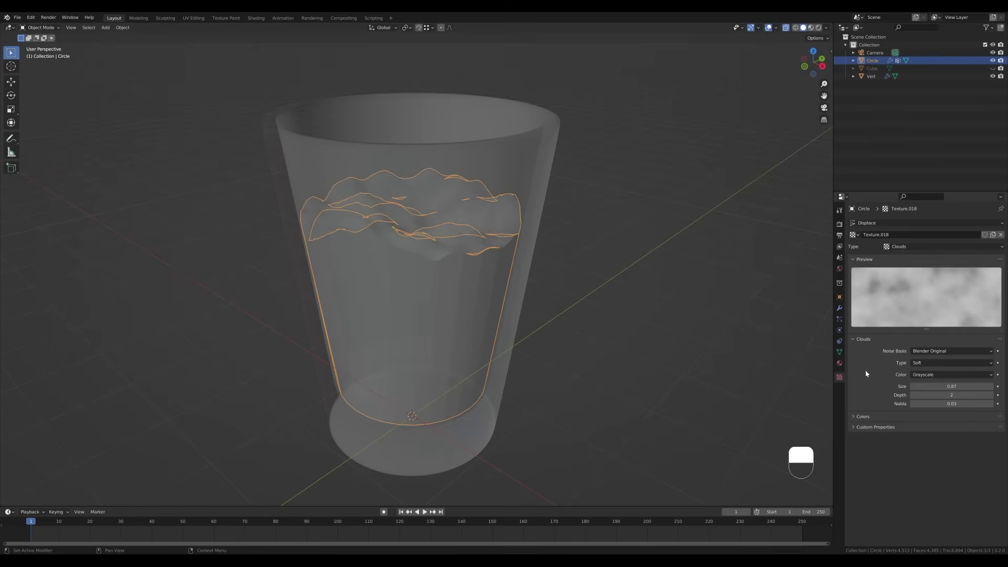
{"action": "left_click", "coordinate": [840, 308]}
{"action": "mouse_move", "coordinate": [951, 293]}
{"action": "left_mouse_down", "text": "shift"}
{"action": "mouse_move", "coordinate": [940, 294]}
{"action": "mouse_move", "coordinate": [951, 294]}
{"action": "left_mouse_up", "text": "shift"}
Enable Auto Smooth at 30° for the liquid mesh and shade it smooth
{"action": "left_click", "coordinate": [840, 352]}
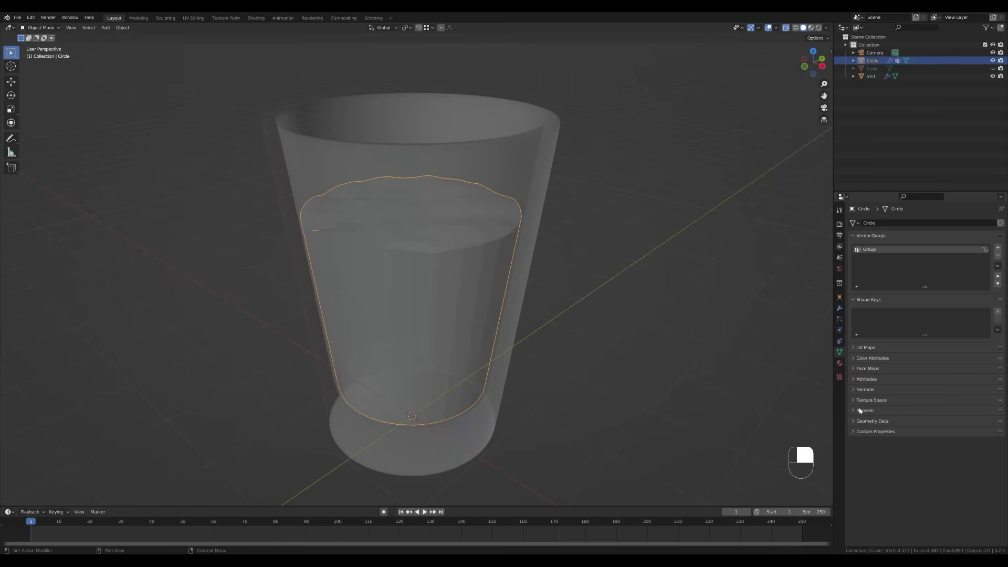
{"action": "left_click", "coordinate": [853, 391]}
{"action": "left_click", "coordinate": [913, 401]}
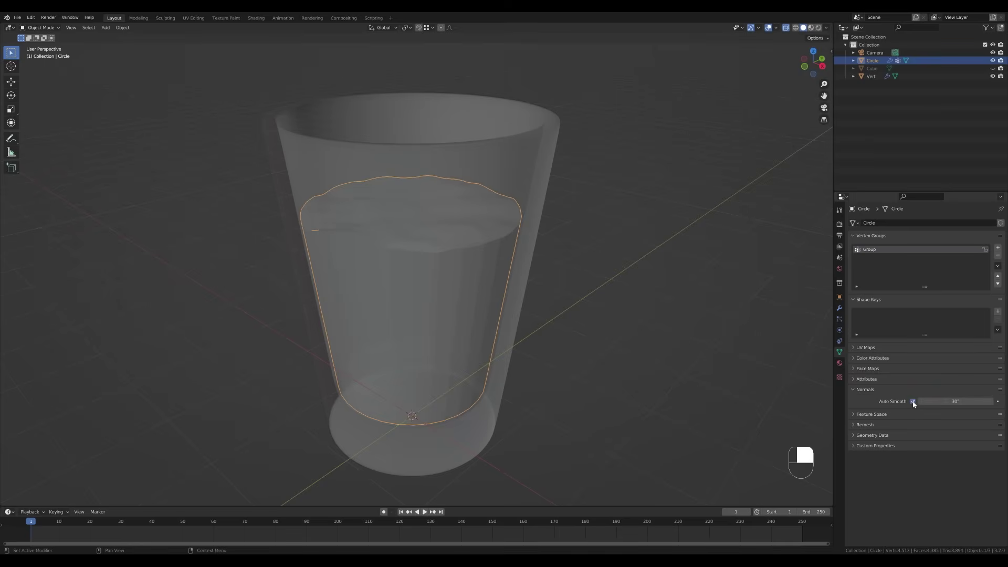
{"action": "right_click", "coordinate": [480, 284]}
{"action": "left_click", "coordinate": [480, 281]}
{"action": "middle_click_drag", "start_coordinate": [468, 333], "coordinate": [474, 211]}
{"action": "middle_click_drag", "start_coordinate": [639, 195], "coordinate": [411, 300]}
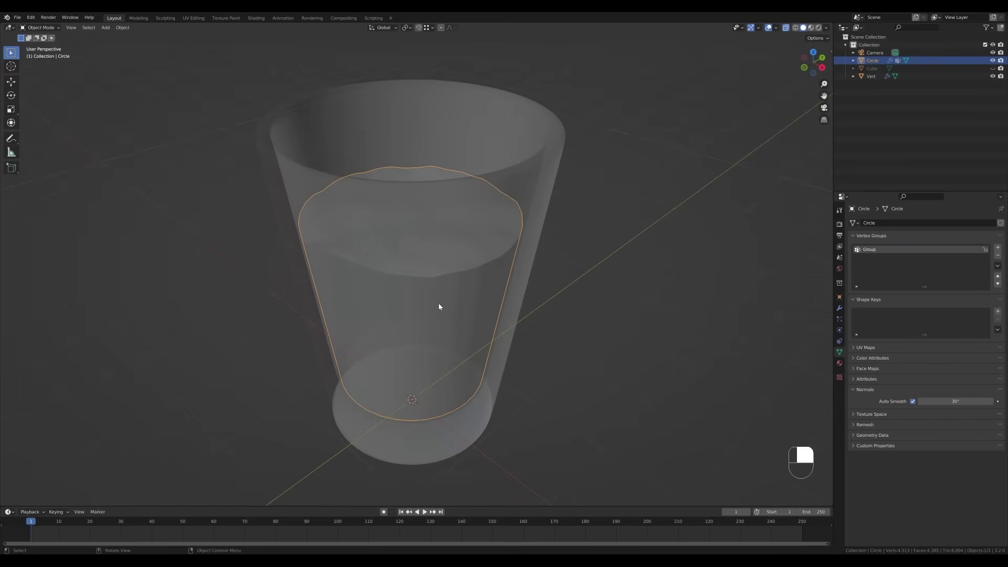
{"action": "middle_click_drag", "start_coordinate": [513, 318], "coordinate": [457, 312]}
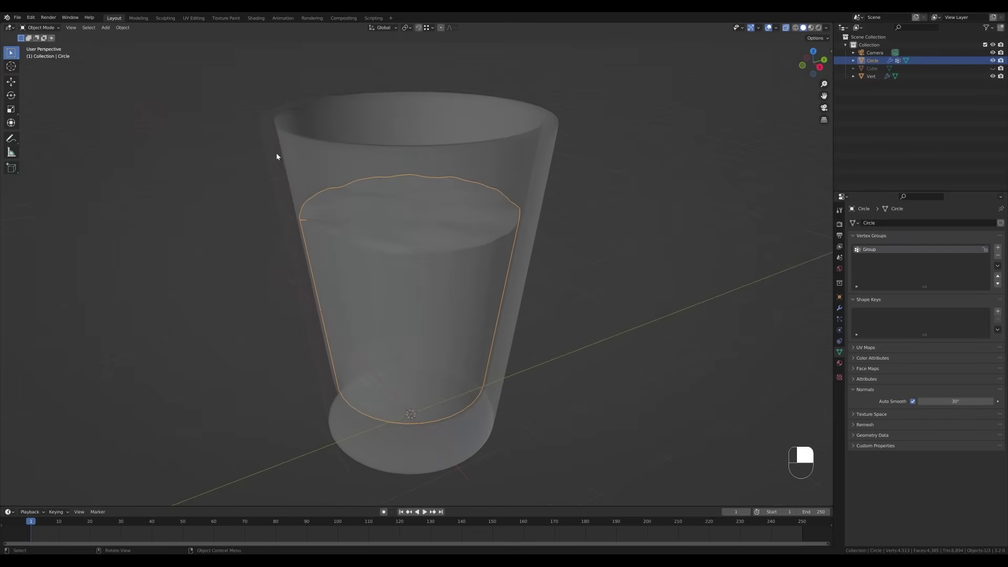
{"action": "middle_click_drag", "start_coordinate": [455, 241], "coordinate": [498, 230]}
{"action": "scroll", "coordinate": [498, 230], "scroll_direction": "down", "scroll_amount": 1}
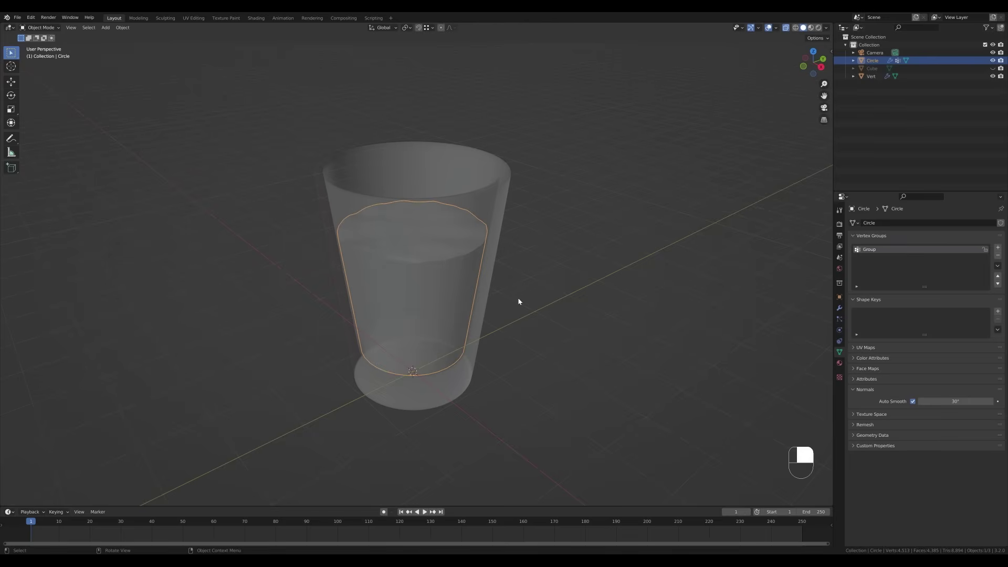
{"action": "scroll", "coordinate": [509, 295], "scroll_direction": "up", "scroll_amount": 1}
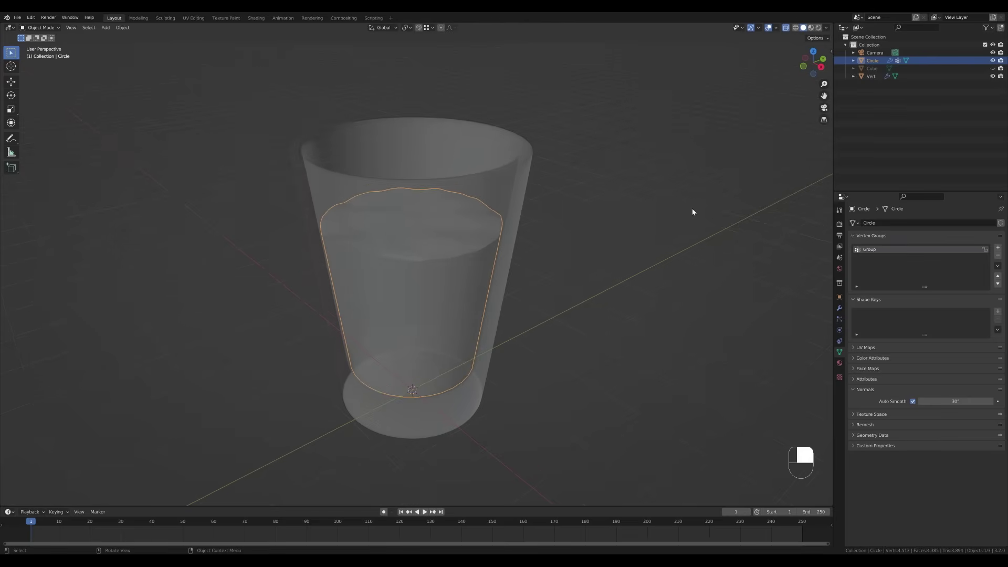
Unhide the cube and move it up about 2 m along Z to the liquid's surface
{"action": "left_click", "coordinate": [992, 68]}
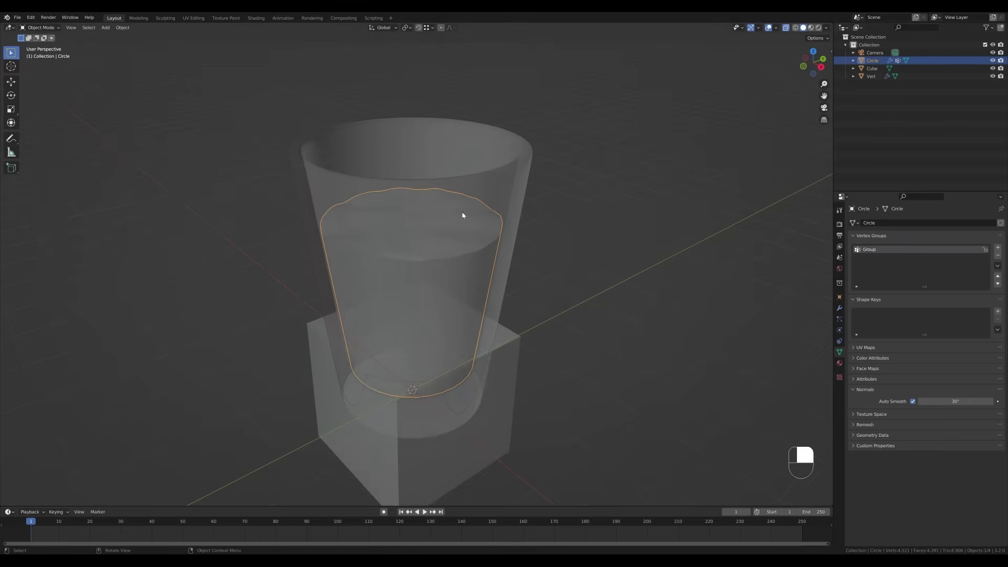
{"action": "left_click", "coordinate": [490, 433]}
{"action": "scroll", "coordinate": [566, 385], "scroll_direction": "down", "scroll_amount": 2}
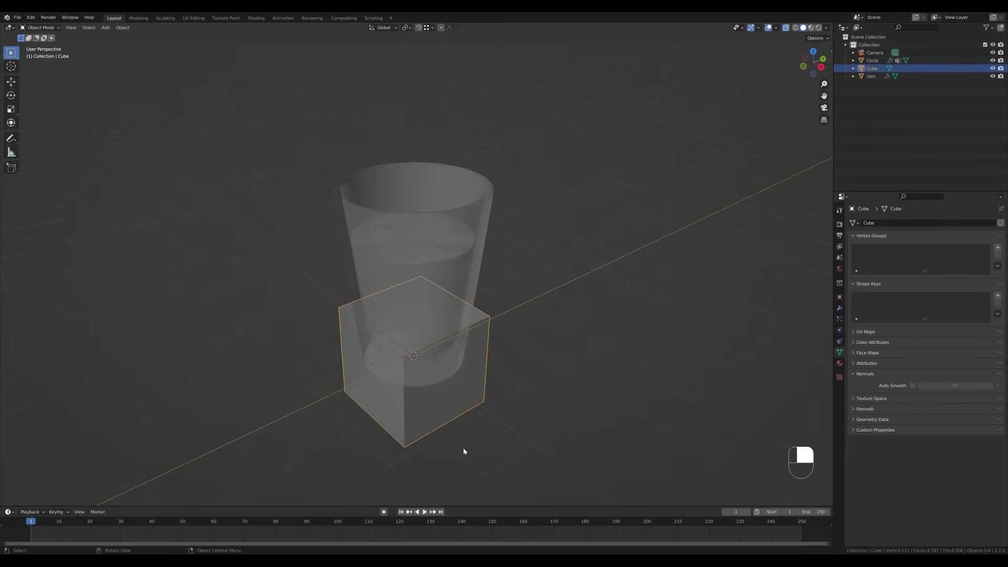
{"action": "key", "text": "g"}
{"action": "key", "text": "z"}
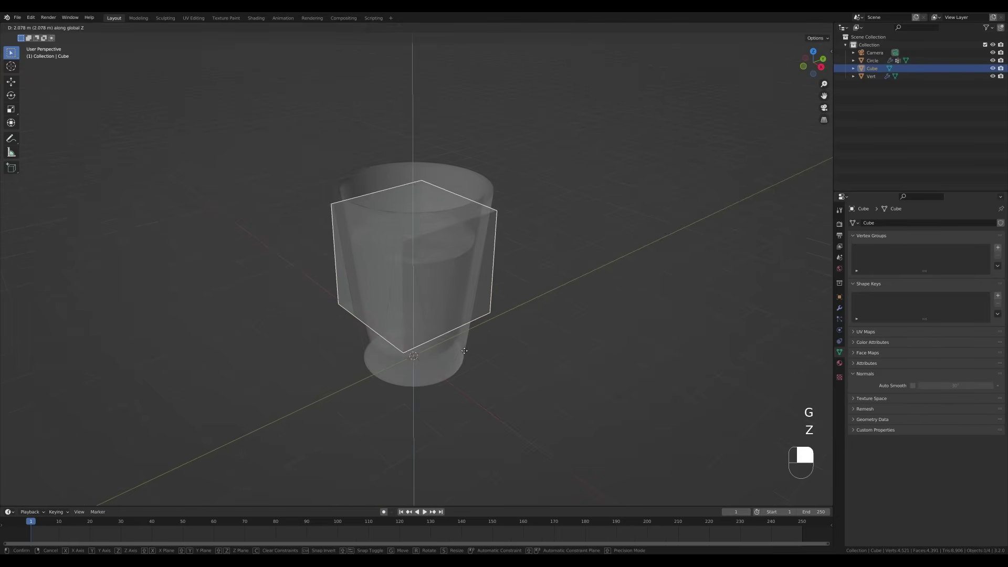
{"action": "left_click", "coordinate": [465, 344]}
Scale the cube's mesh in Edit Mode by about 0.398 so it fits inside the cup
{"action": "key", "text": "Tab"}
{"action": "key", "text": "s"}
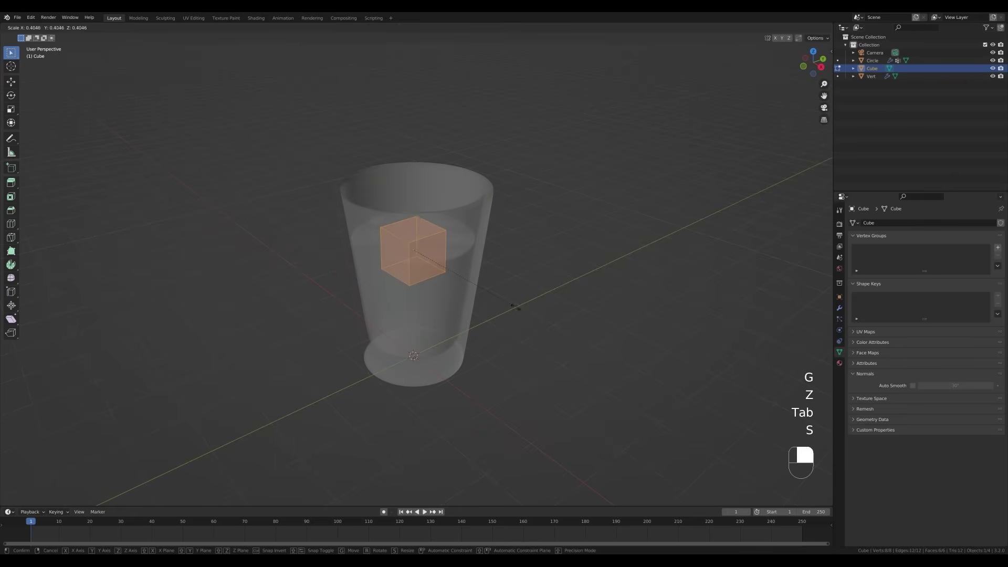
{"action": "left_click", "coordinate": [519, 300]}
Subdivide the cube's mesh, try a higher number of cuts and undo the last two changes
{"action": "right_click", "coordinate": [413, 261]}
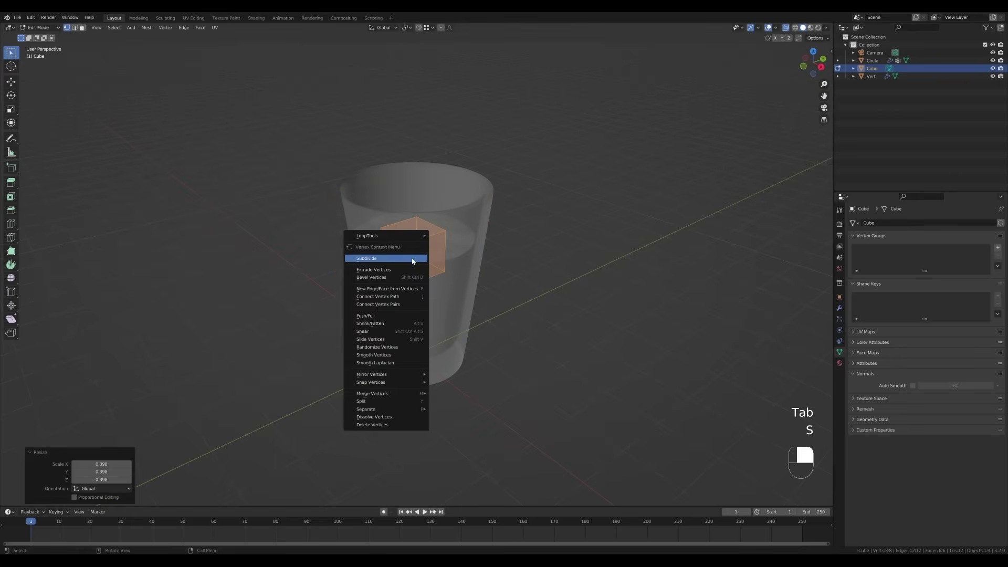
{"action": "left_click", "coordinate": [413, 259]}
{"action": "scroll", "coordinate": [412, 259], "scroll_direction": "up", "scroll_amount": 2}
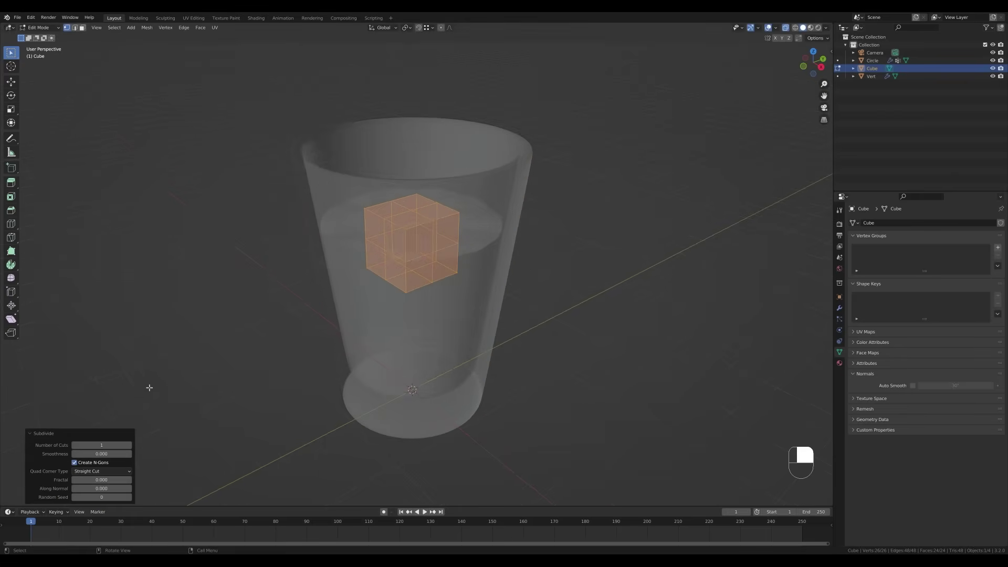
{"action": "left_click", "coordinate": [129, 445]}
{"action": "left_click", "coordinate": [129, 445]}
{"action": "key", "text": "ctrl+z"}
{"action": "key", "text": "ctrl+z"}
Subdivide the whole cube mesh three more times with one cut each and return to Object Mode
{"action": "right_click", "coordinate": [424, 273]}
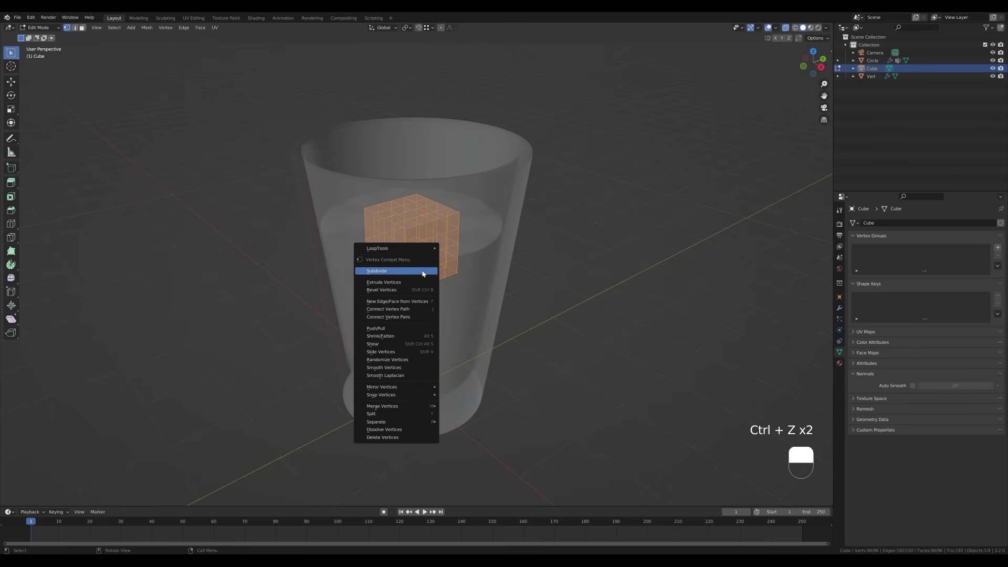
{"action": "left_click", "coordinate": [419, 271]}
{"action": "right_click", "coordinate": [441, 273]}
{"action": "left_click", "coordinate": [441, 272]}
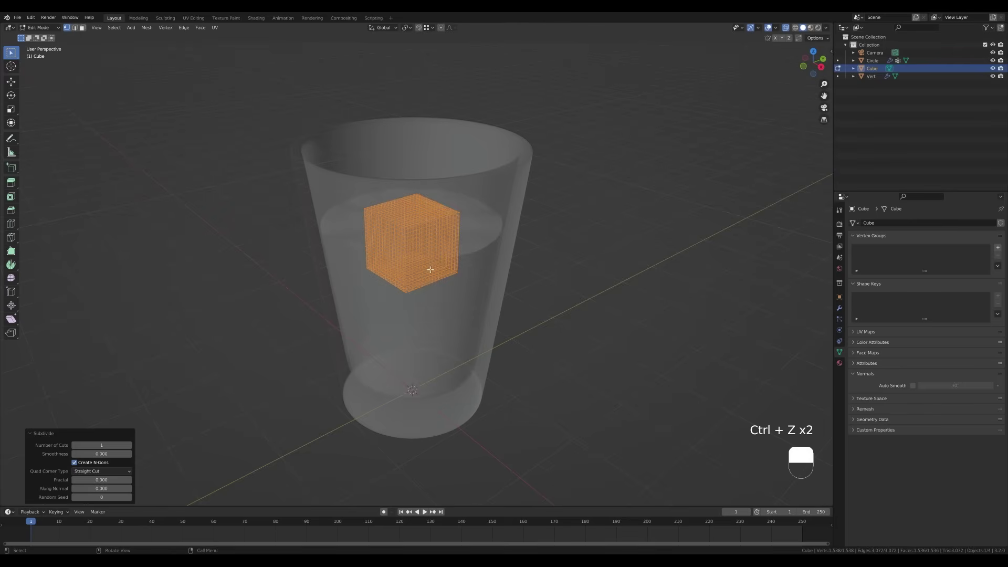
{"action": "right_click", "coordinate": [436, 255]}
{"action": "left_click", "coordinate": [438, 261]}
{"action": "key", "text": "Tab"}
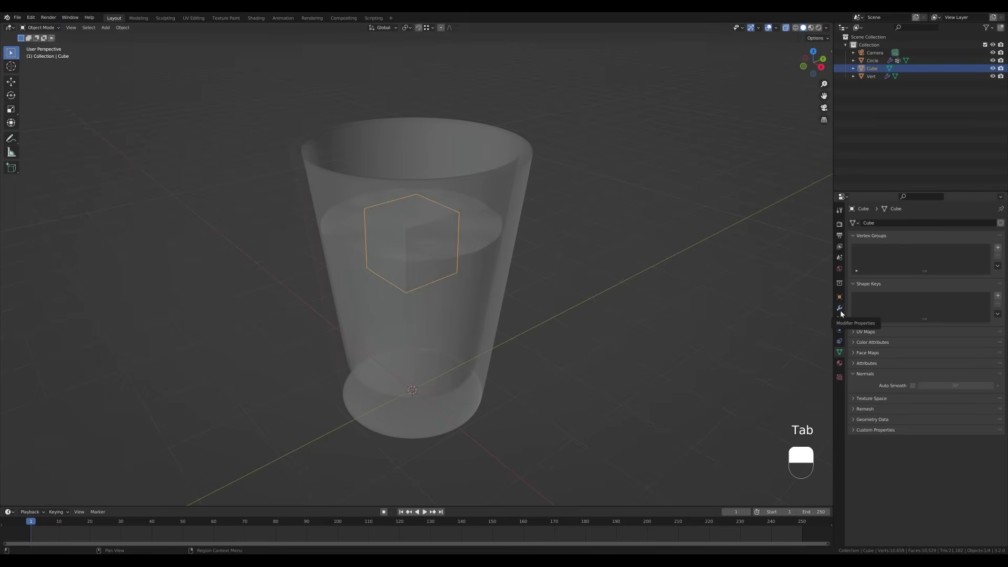
Copy the liquid's Displace modifier to the cube
{"action": "middle_click_drag", "start_coordinate": [693, 147], "coordinate": [510, 277]}
{"action": "key", "text": "ctrl+z"}
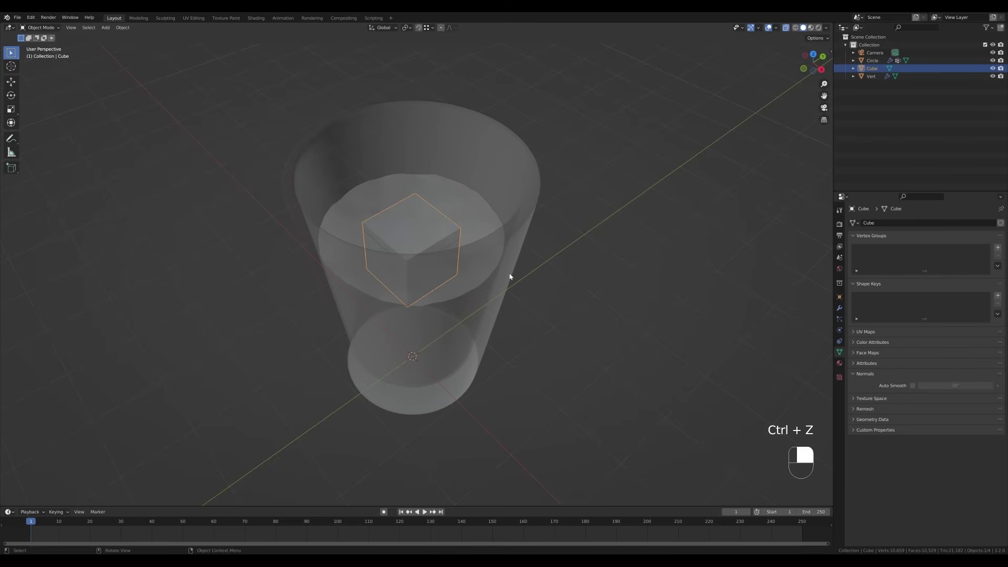
{"action": "left_click", "coordinate": [478, 220], "text": "shift"}
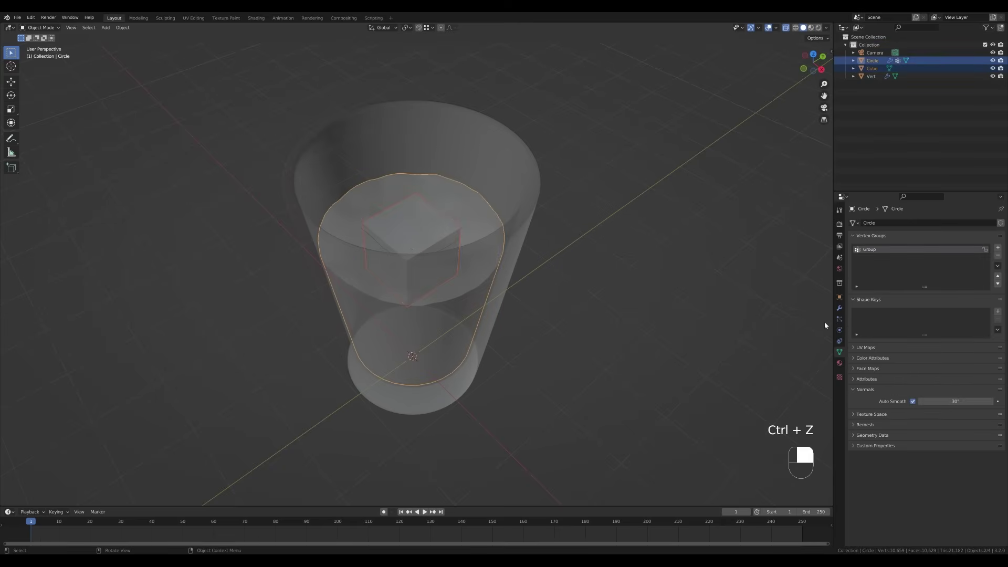
{"action": "left_click", "coordinate": [840, 310]}
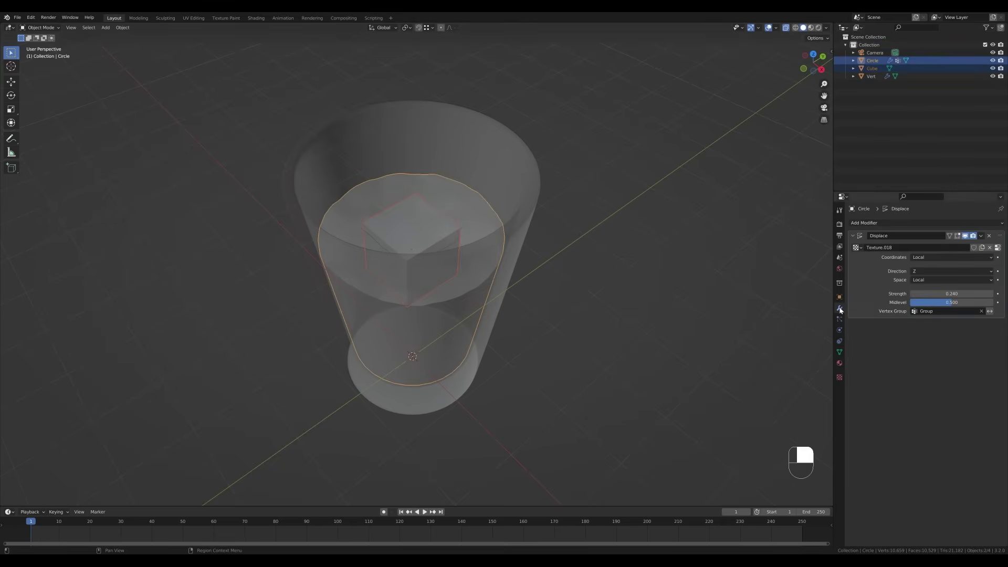
{"action": "left_click", "coordinate": [982, 235]}
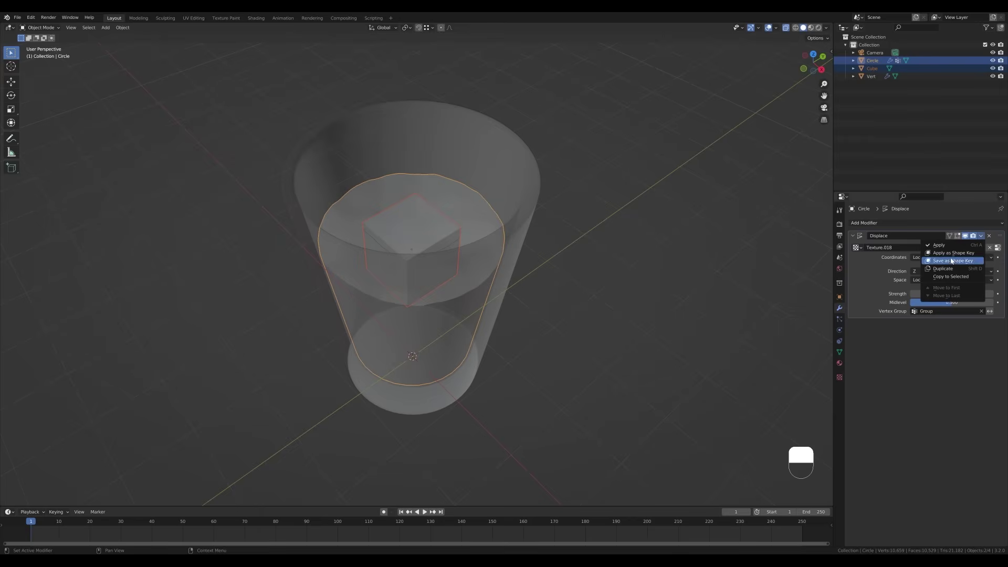
{"action": "left_click", "coordinate": [955, 277]}
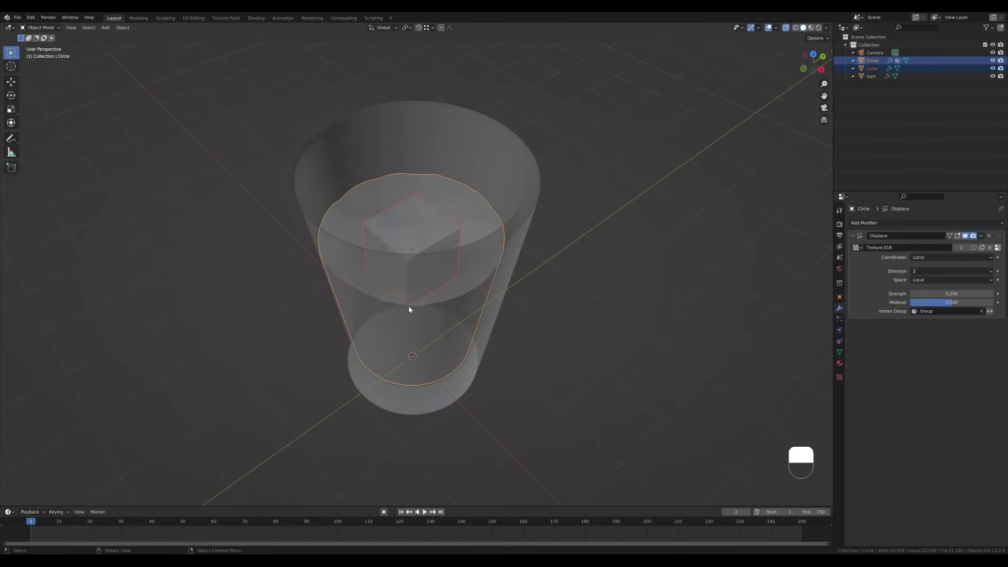
Select only the cube and add a Subdivision modifier with viewport level 1
{"action": "left_click", "coordinate": [407, 242]}
{"action": "left_click", "coordinate": [444, 236]}
{"action": "middle_click_drag", "start_coordinate": [444, 236], "coordinate": [545, 228]}
{"action": "key", "text": "ctrl+2"}
{"action": "key", "text": "ctrl+z"}
{"action": "key", "text": "ctrl+1"}
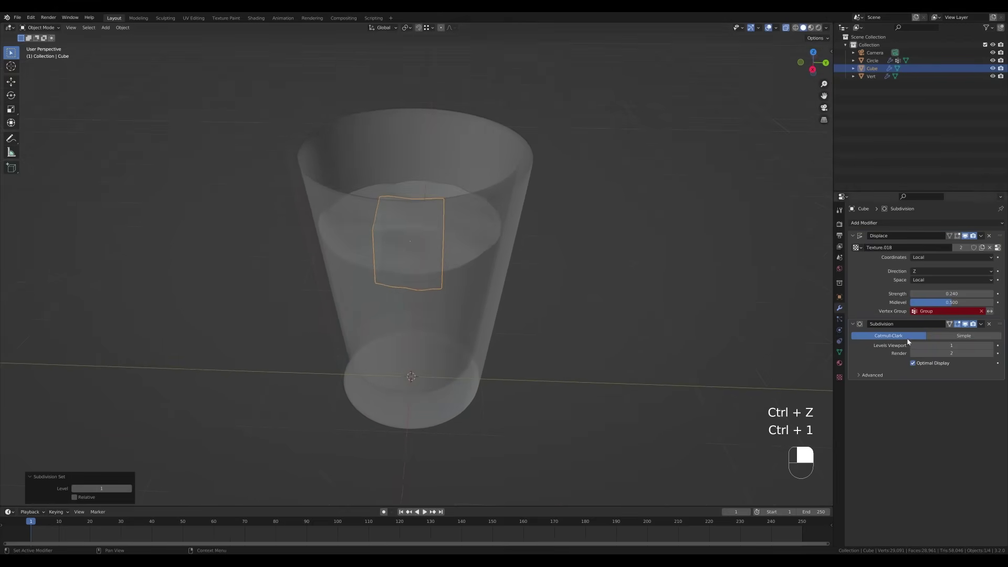
Clear the vertex group from the cube's Displace modifier and isolate the cube in local view
{"action": "left_click", "coordinate": [982, 311]}
{"action": "middle_click_drag", "start_coordinate": [482, 216], "coordinate": [509, 206]}
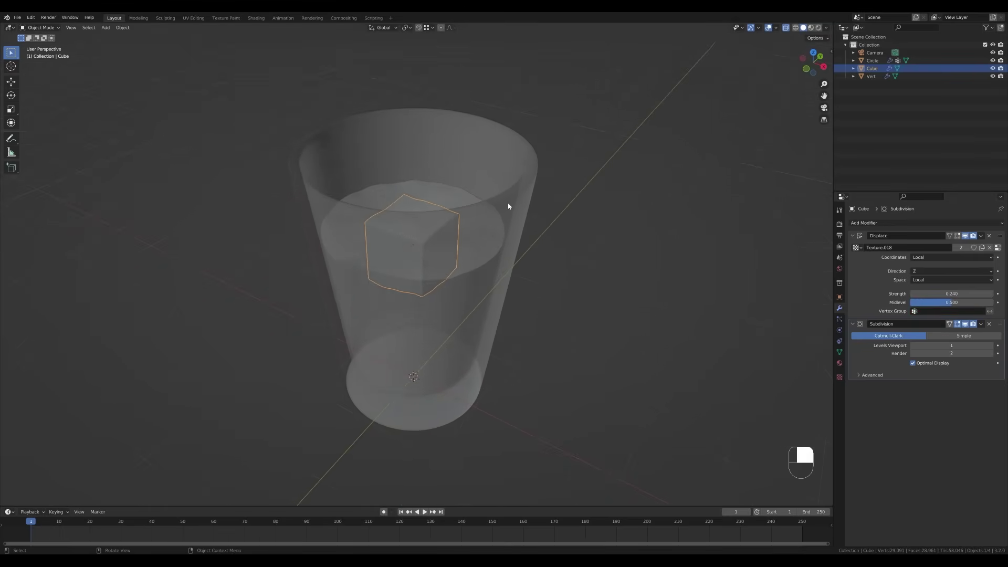
{"action": "key", "text": "KP_Divide"}
{"action": "scroll", "coordinate": [480, 191], "scroll_direction": "down", "scroll_amount": 5}
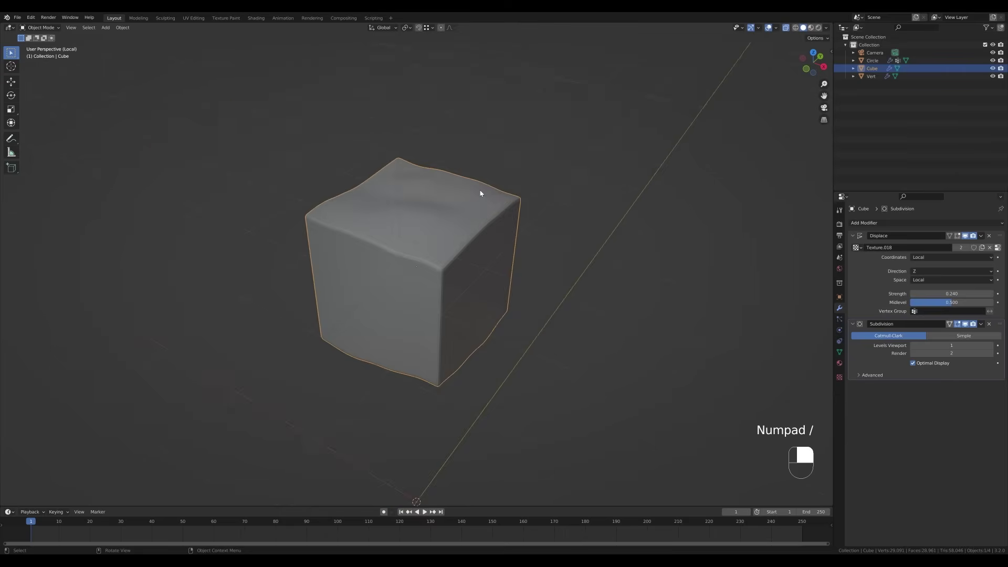
Shade the cube smooth and display it as an opaque solid without X-ray
{"action": "right_click", "coordinate": [459, 243]}
{"action": "left_click", "coordinate": [447, 242]}
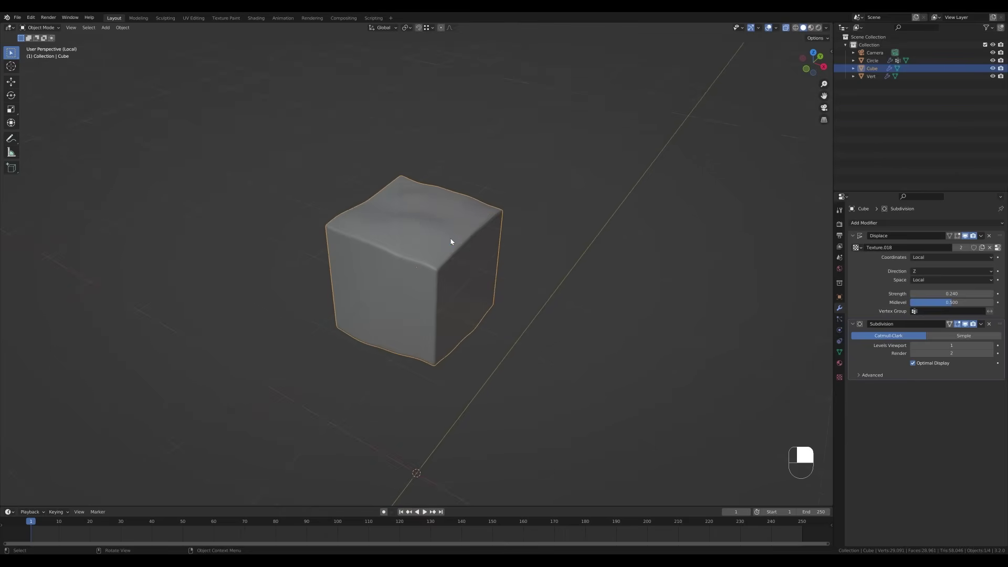
{"action": "key", "text": "z"}
{"action": "key", "text": "z"}
{"action": "middle_click_drag", "start_coordinate": [497, 288], "coordinate": [530, 286]}
Set the cube's Displace direction to Normal and its strength to -0.140
{"action": "left_click", "coordinate": [878, 286]}
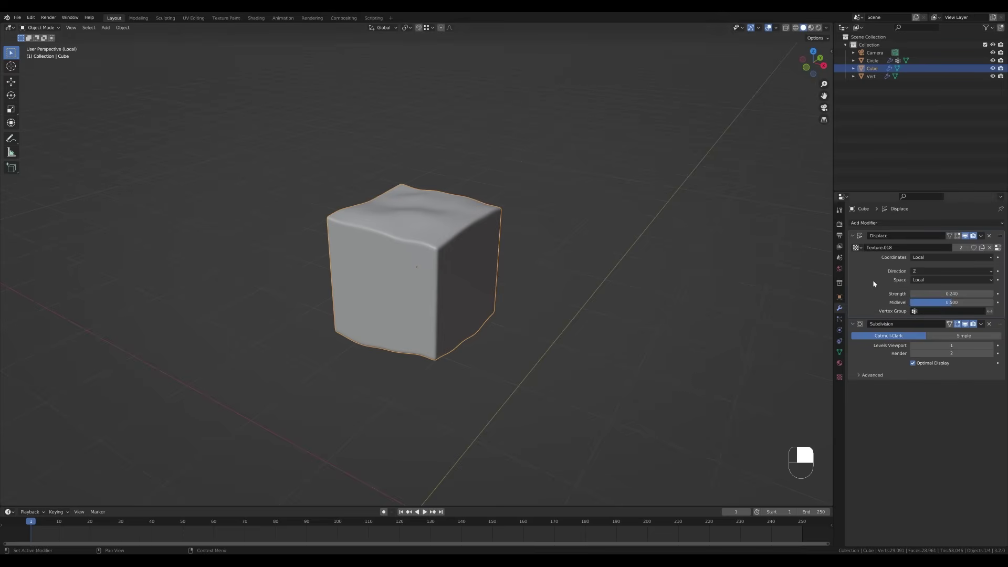
{"action": "left_click", "coordinate": [927, 272]}
{"action": "left_click", "coordinate": [922, 306]}
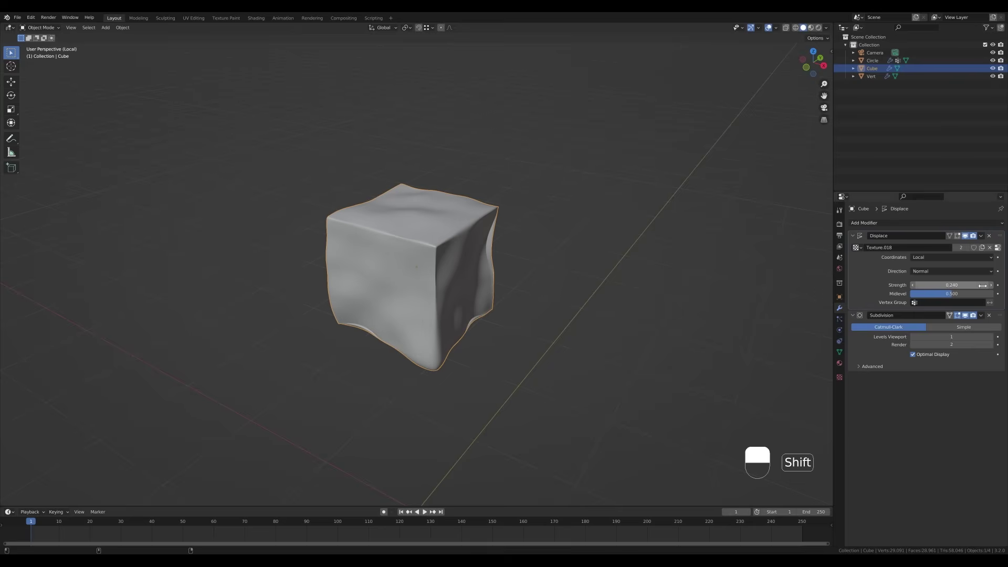
{"action": "left_click_drag", "start_coordinate": [937, 287], "coordinate": [904, 287], "text": "shift"}
Give the cube its own single-user copy of the displacement texture and reduce its Clouds size to 0.52
{"action": "left_click", "coordinate": [982, 248]}
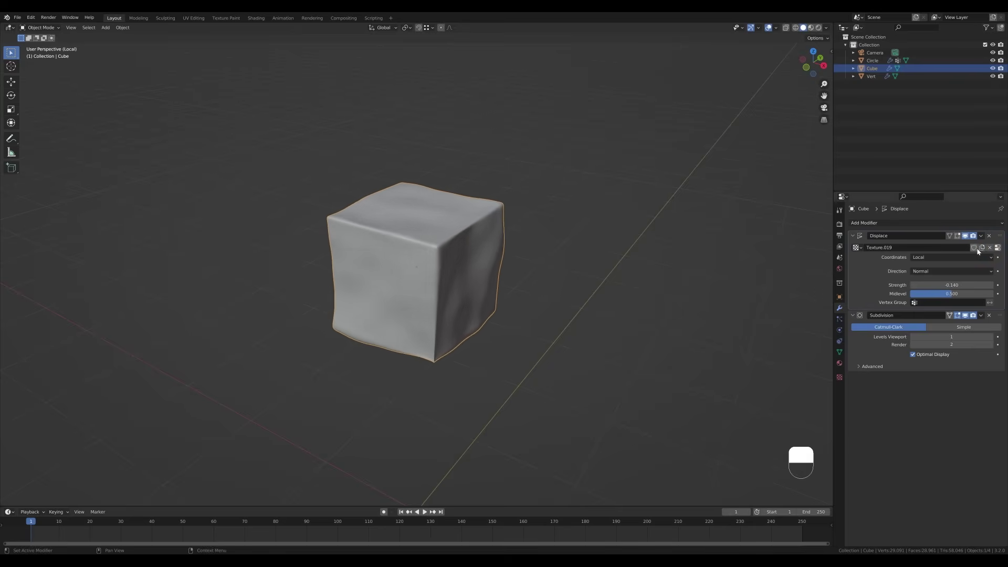
{"action": "left_click", "coordinate": [999, 251]}
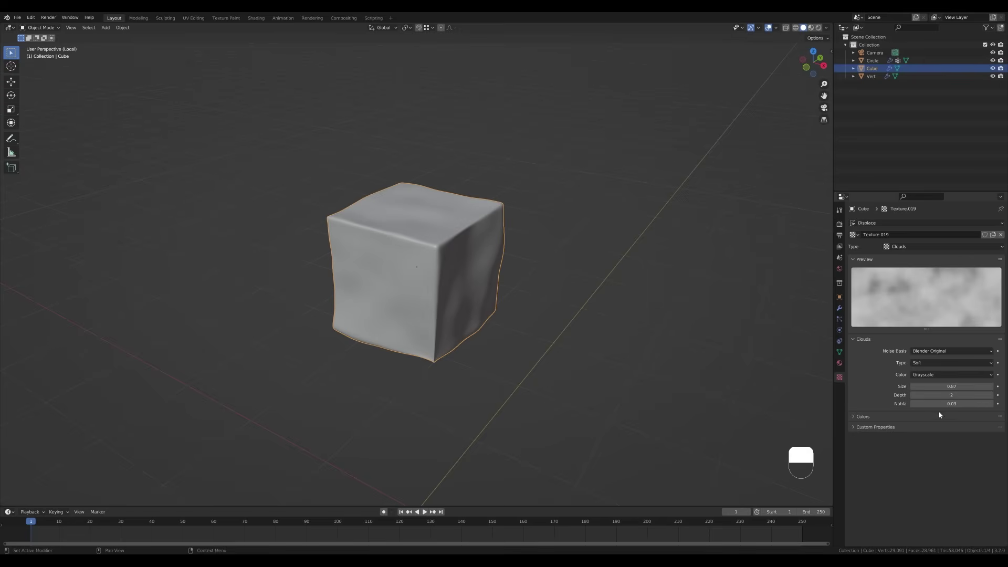
{"action": "left_click_drag", "start_coordinate": [952, 386], "coordinate": [884, 387], "text": "shift"}
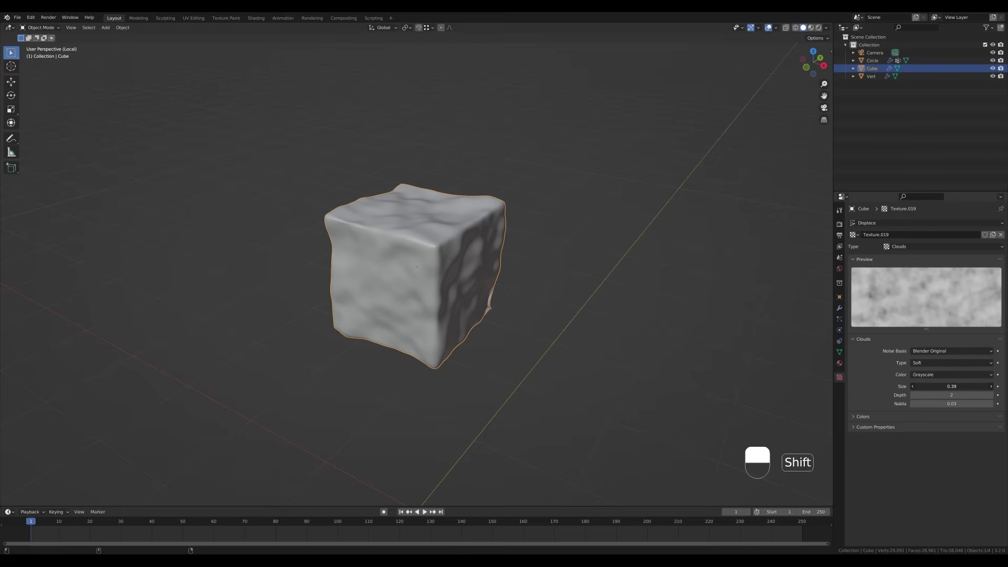
{"action": "key", "text": "ctrl+z"}
Set the cube's Displace midlevel to 0.715 and its strength to -0.120
{"action": "left_click_drag", "start_coordinate": [952, 293], "coordinate": [982, 294], "text": "shift"}
{"action": "left_click", "coordinate": [840, 377]}
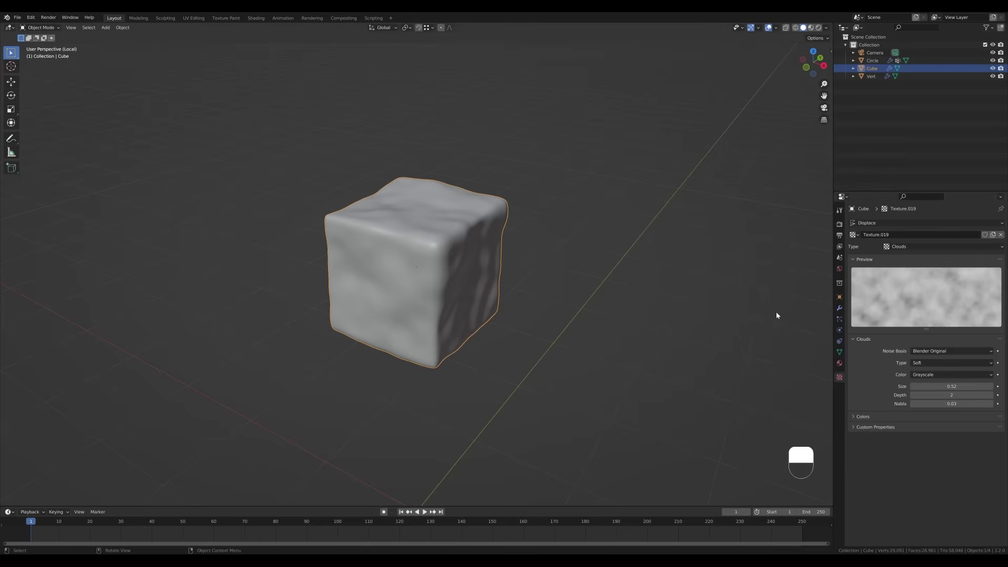
{"action": "key", "text": "less"}
{"action": "key", "text": "less"}
Set the cube's Subdivision render level to 1 and leave local view
{"action": "left_click", "coordinate": [840, 310]}
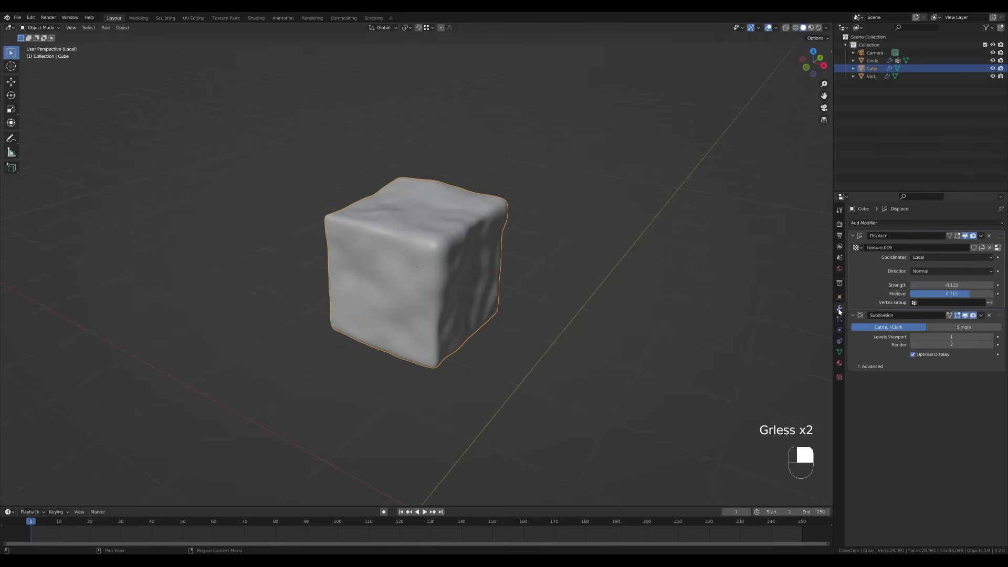
{"action": "left_click", "coordinate": [914, 345]}
{"action": "key", "text": "KP_Divide"}
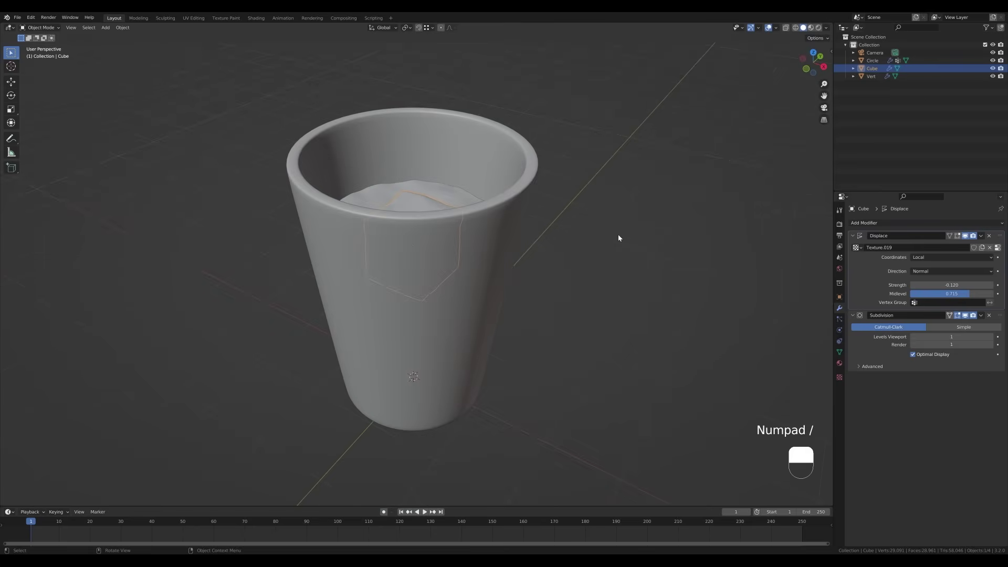
Tilt the cube with a free trackball rotation and scale it up by a factor of about 1.143
{"action": "scroll", "coordinate": [529, 237], "scroll_direction": "down", "scroll_amount": 2}
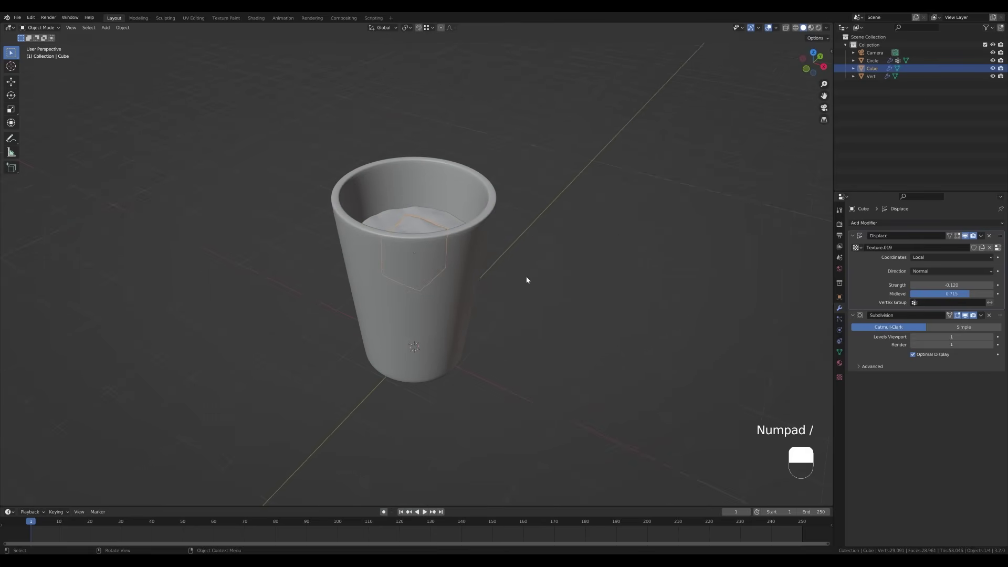
{"action": "middle_click_drag", "start_coordinate": [502, 259], "coordinate": [507, 257]}
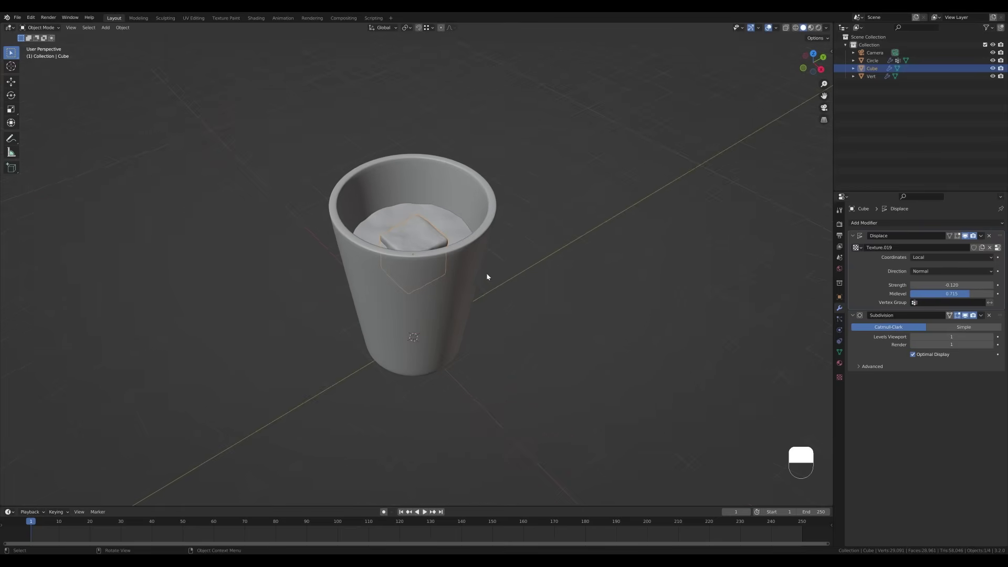
{"action": "key", "text": "r"}
{"action": "key", "text": "r"}
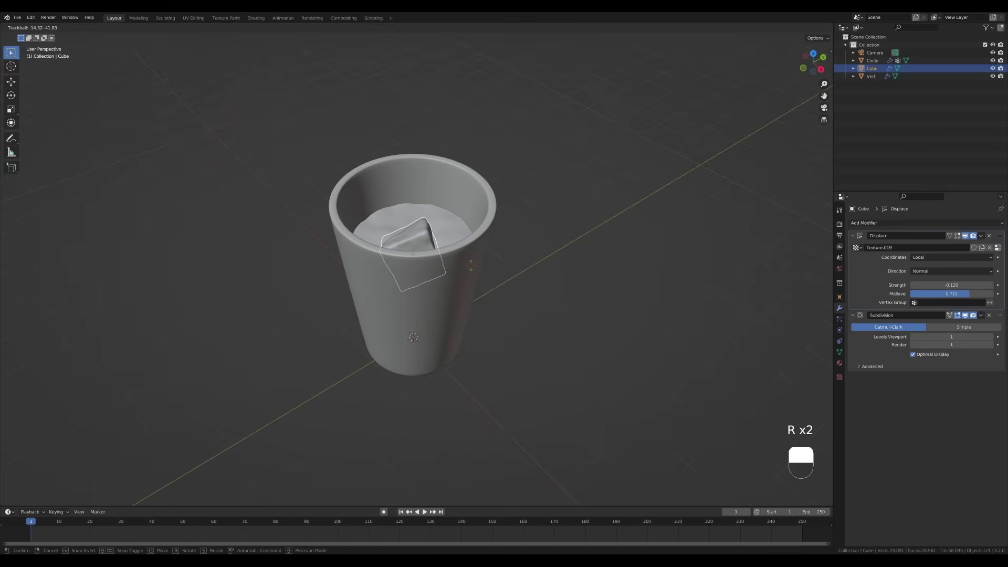
{"action": "left_click", "coordinate": [475, 265]}
{"action": "key", "text": "s"}
{"action": "left_click", "coordinate": [479, 273]}
Shift the cube horizontally about -0.51 m along X toward the cup's wall and turn on X-ray display
{"action": "key", "text": "g"}
{"action": "key", "text": "shift+z"}
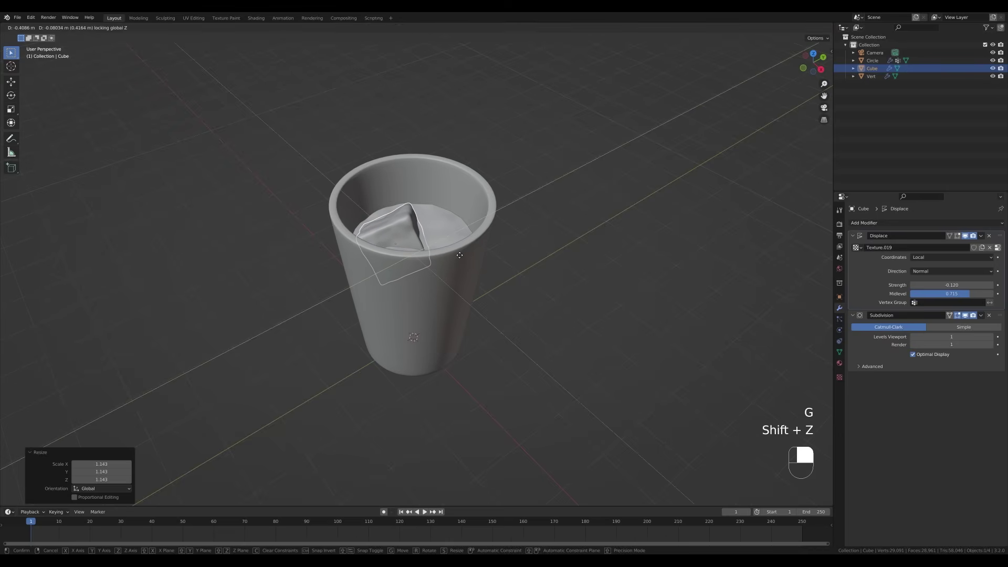
{"action": "left_click", "coordinate": [476, 237]}
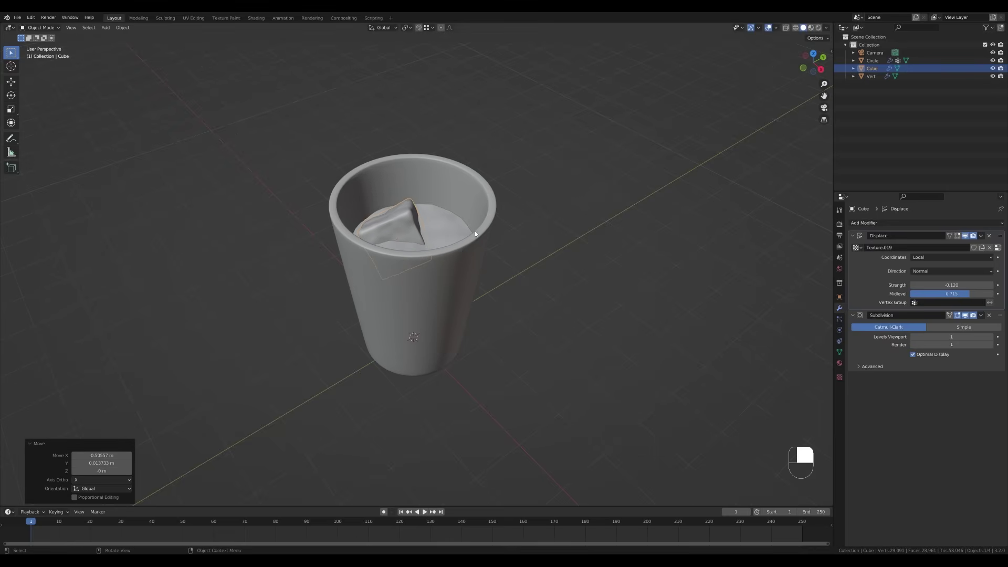
{"action": "left_click", "coordinate": [786, 27]}
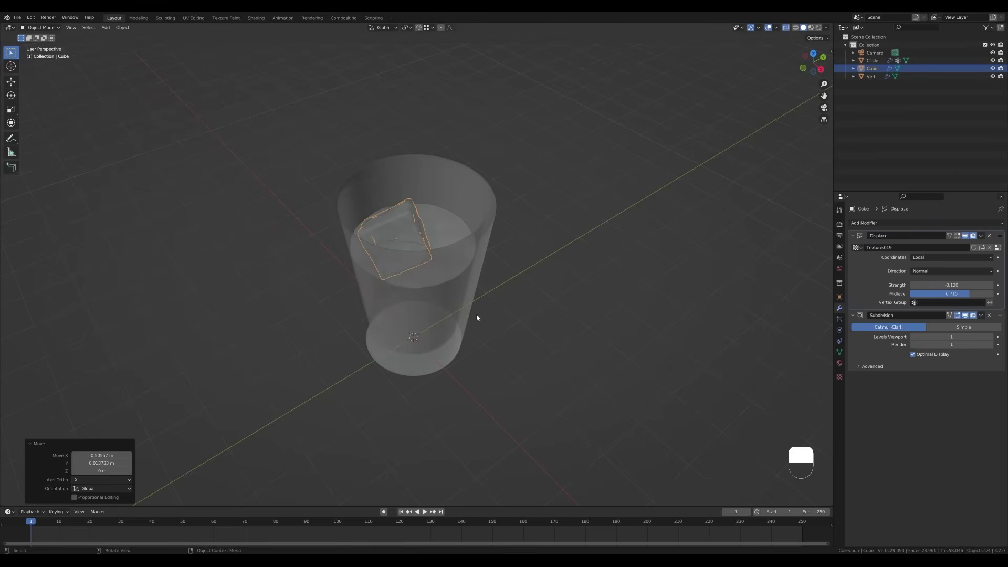
{"action": "middle_click_drag", "start_coordinate": [473, 315], "coordinate": [489, 252]}
Make a linked duplicate of the ice cube, place it lower on the cup's opposite side and rotate it freely
{"action": "key", "text": "alt+d"}
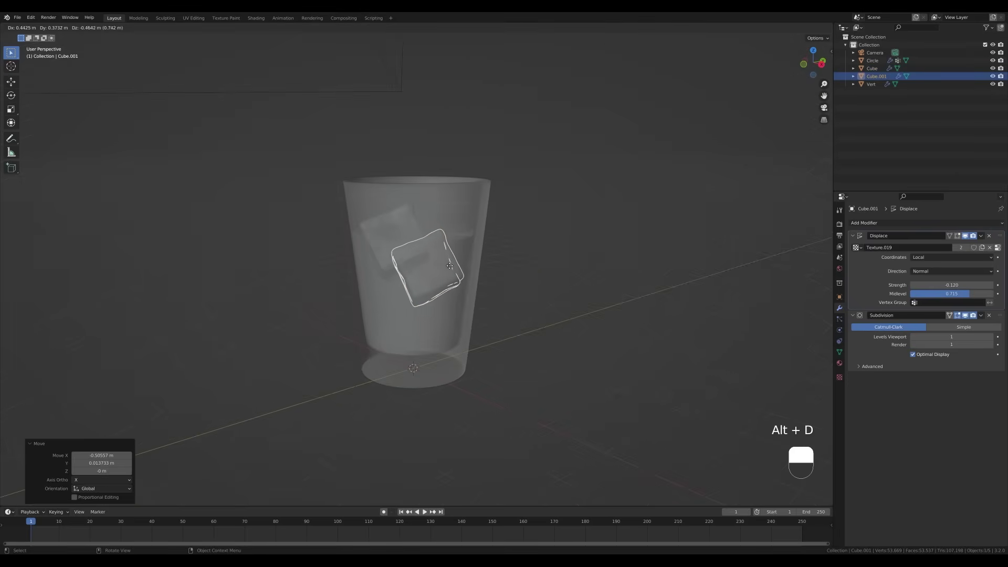
{"action": "key", "text": "r"}
{"action": "key", "text": "r"}
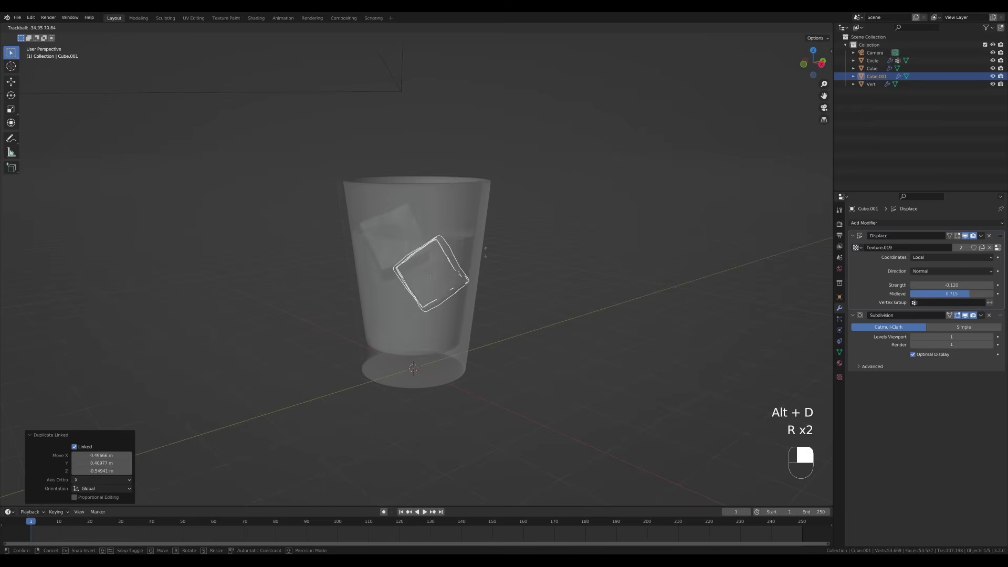
{"action": "left_click", "coordinate": [482, 267]}
Scale the duplicate ice cube by about 0.871 and adjust its height and position beside the first cube
{"action": "key", "text": "g"}
{"action": "key", "text": "z"}
{"action": "left_click", "coordinate": [486, 272]}
{"action": "key", "text": "s"}
{"action": "left_click", "coordinate": [493, 282]}
{"action": "key", "text": "g"}
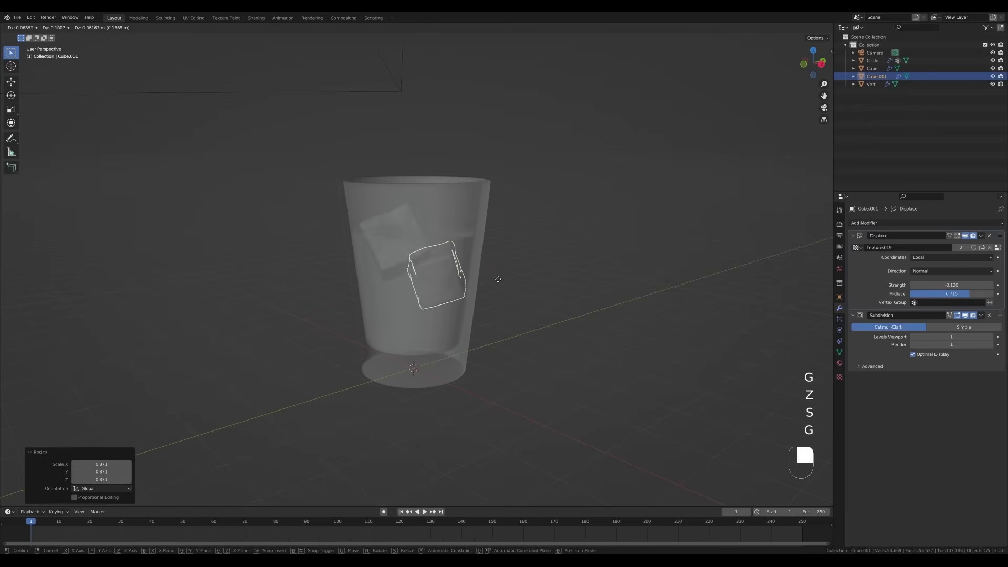
{"action": "left_click", "coordinate": [501, 276]}
Add a single vertex and, in right view, extrude it about 4.31 m up along Z and about 1.6 m along Y
{"action": "middle_click_drag", "start_coordinate": [605, 296], "coordinate": [456, 319]}
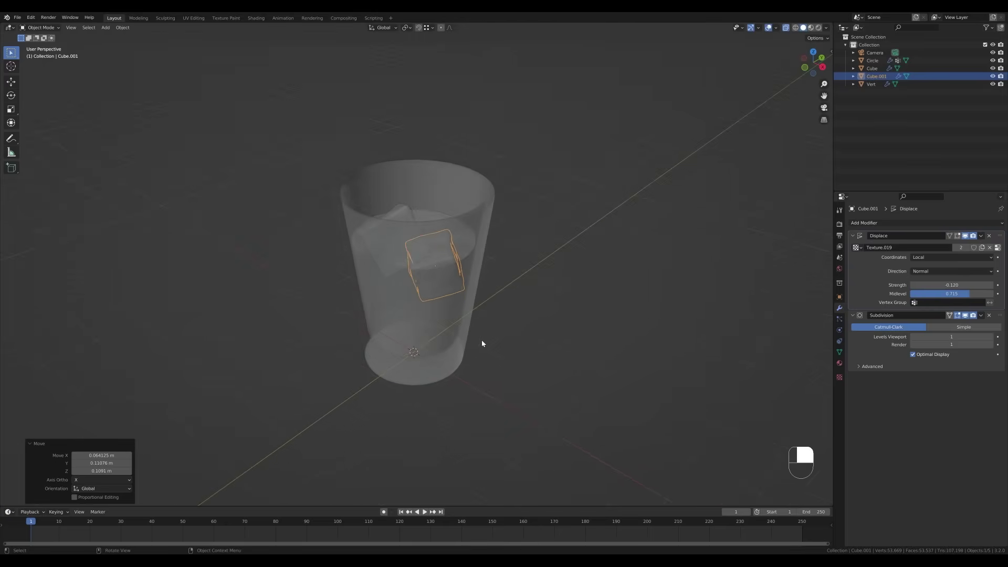
{"action": "key", "text": "shift+a"}
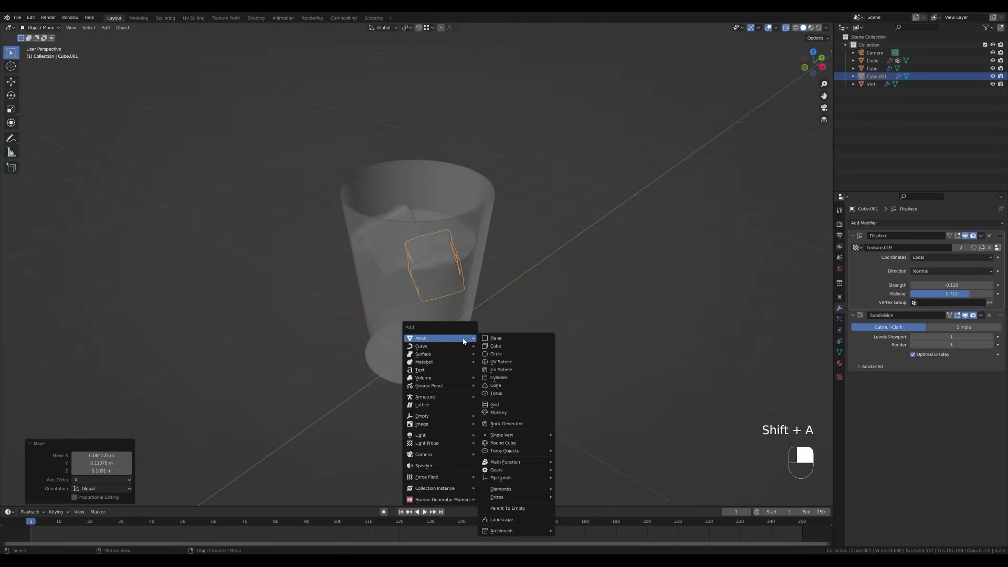
{"action": "mouse_move", "coordinate": [520, 435]}
{"action": "left_click", "coordinate": [583, 437]}
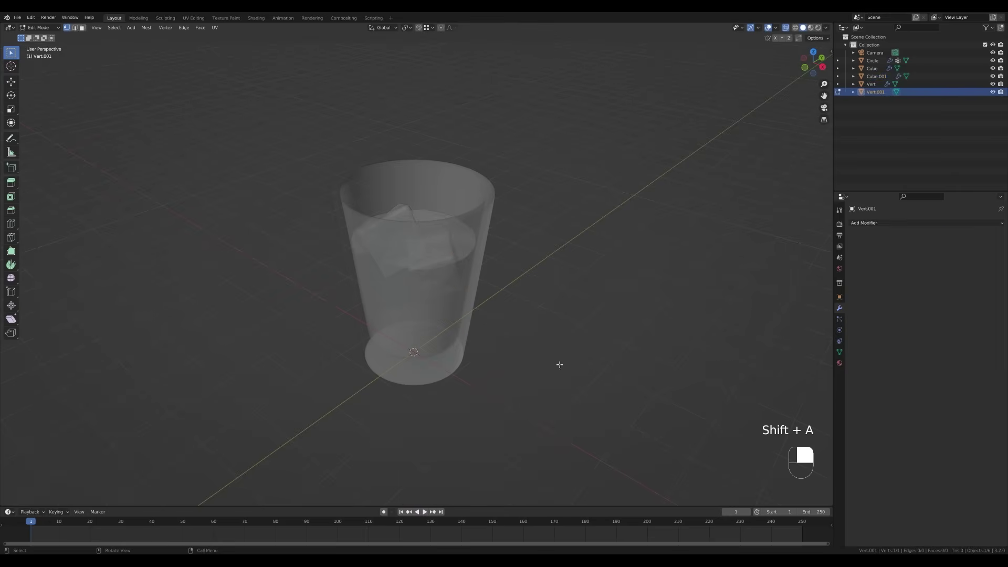
{"action": "key", "text": "KP_3"}
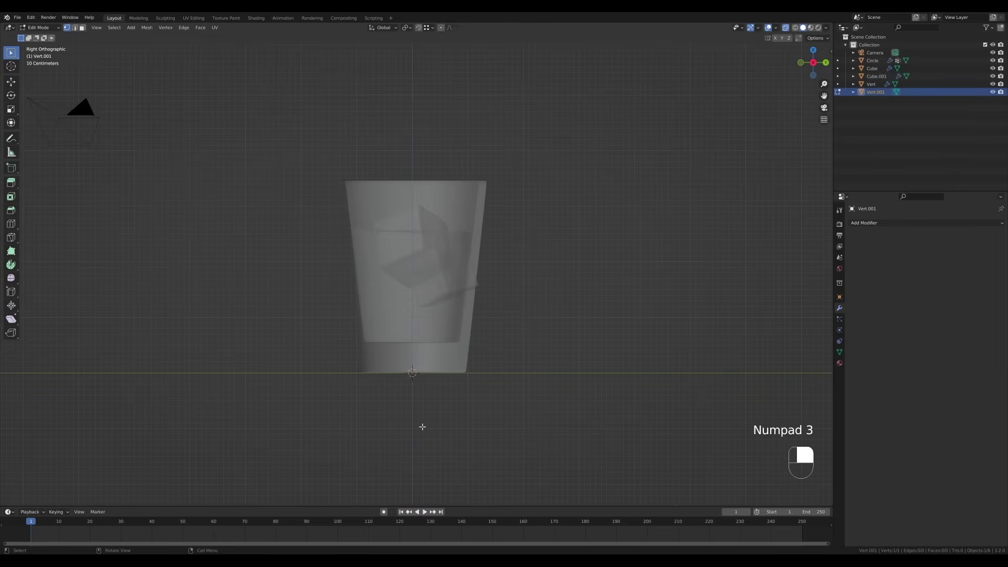
{"action": "key", "text": "e"}
{"action": "key", "text": "z"}
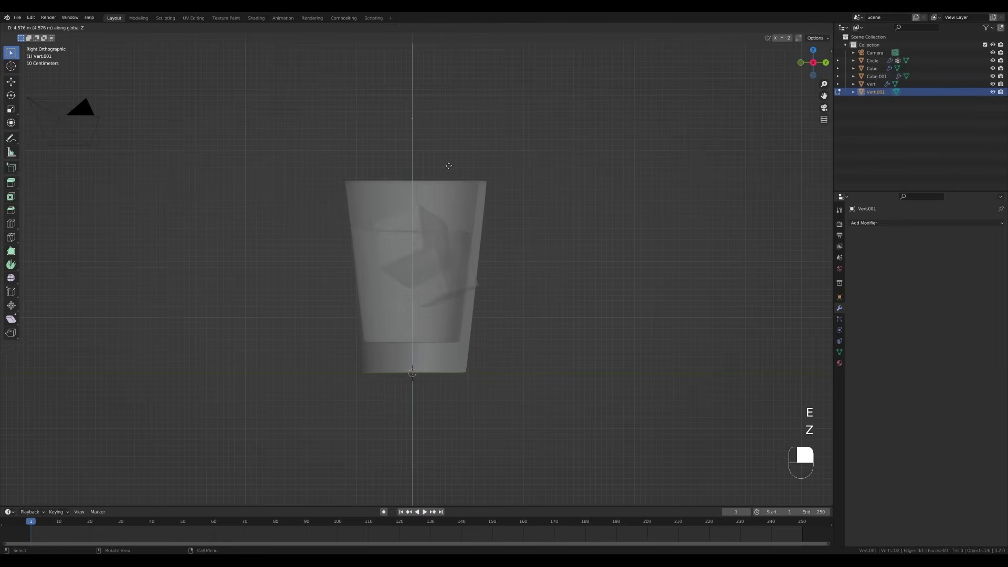
{"action": "left_click", "coordinate": [445, 175]}
{"action": "key", "text": "e"}
{"action": "key", "text": "y"}
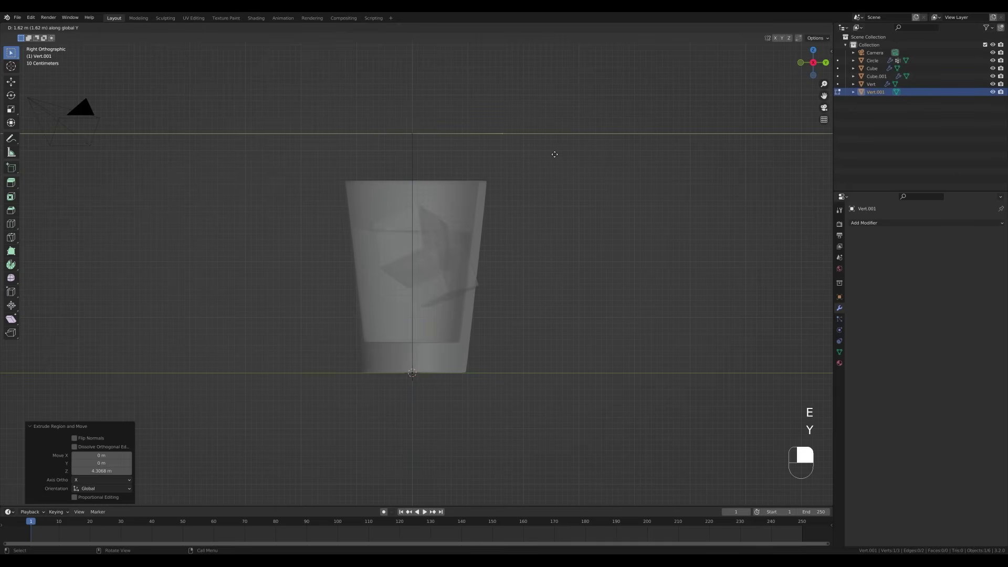
Bevel the corner vertex of the extruded line about 0.476 m wide with 6 segments and return to Object Mode
{"action": "left_click", "coordinate": [412, 132]}
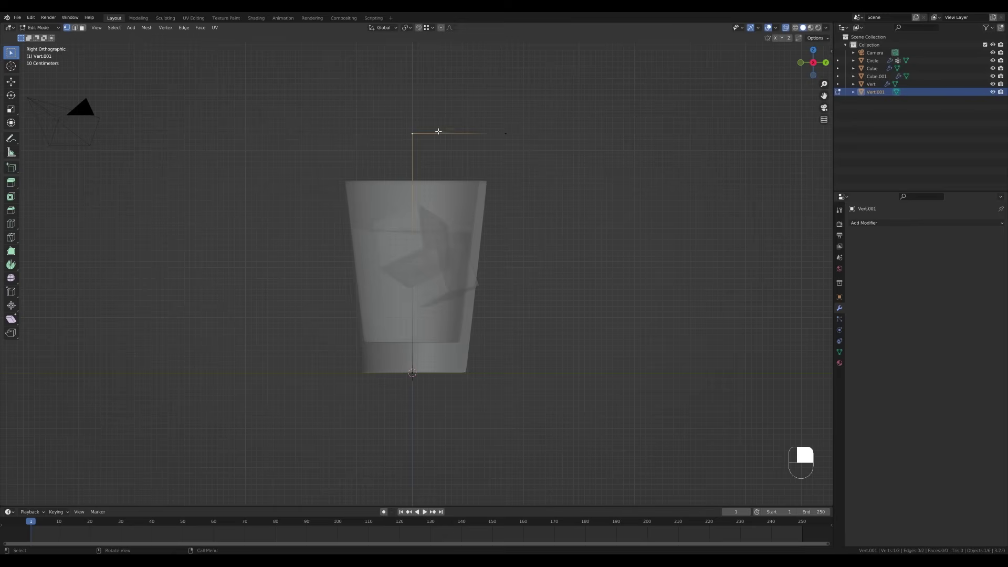
{"action": "key", "text": "ctrl+shift+b"}
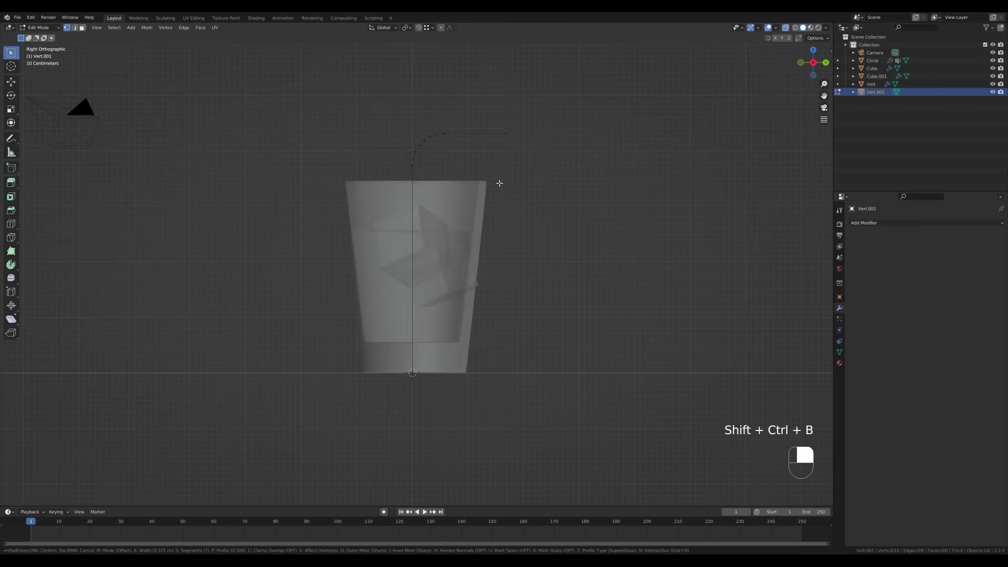
{"action": "scroll", "coordinate": [499, 184], "scroll_direction": "down", "scroll_amount": 1}
{"action": "left_click", "coordinate": [496, 179]}
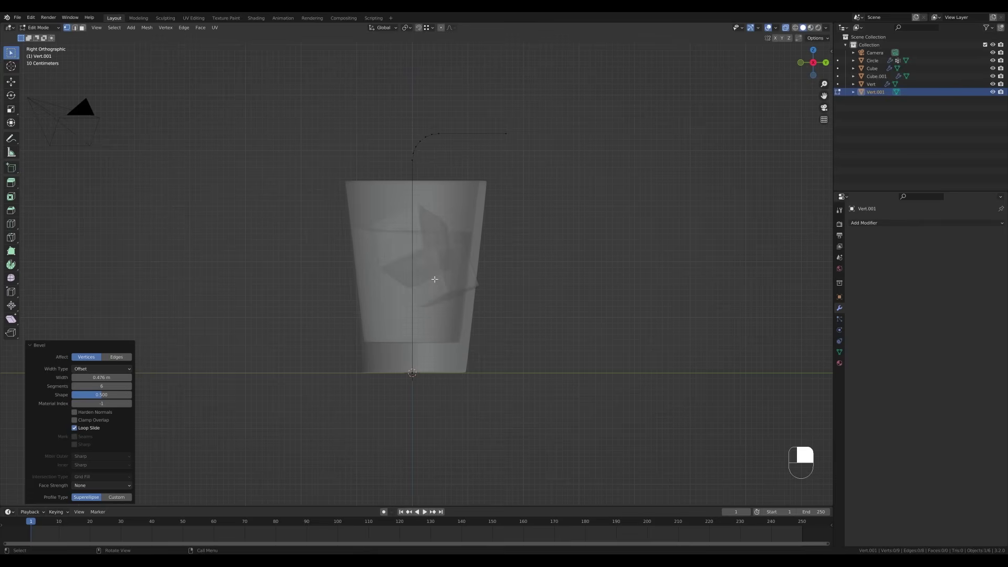
{"action": "key", "text": "Tab"}
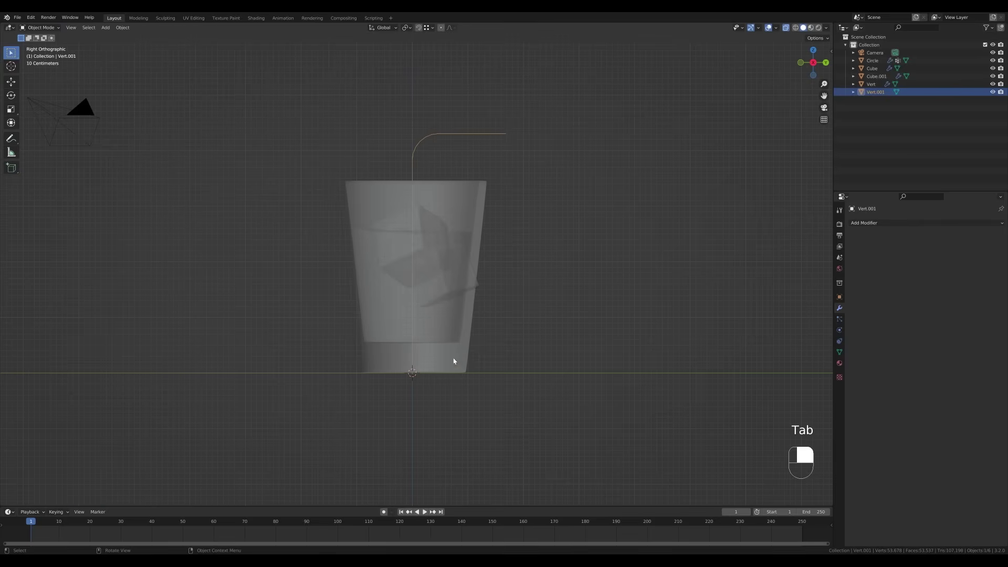
Raise the bent line about 0.55 m along Z
{"action": "key", "text": "g"}
{"action": "key", "text": "z"}
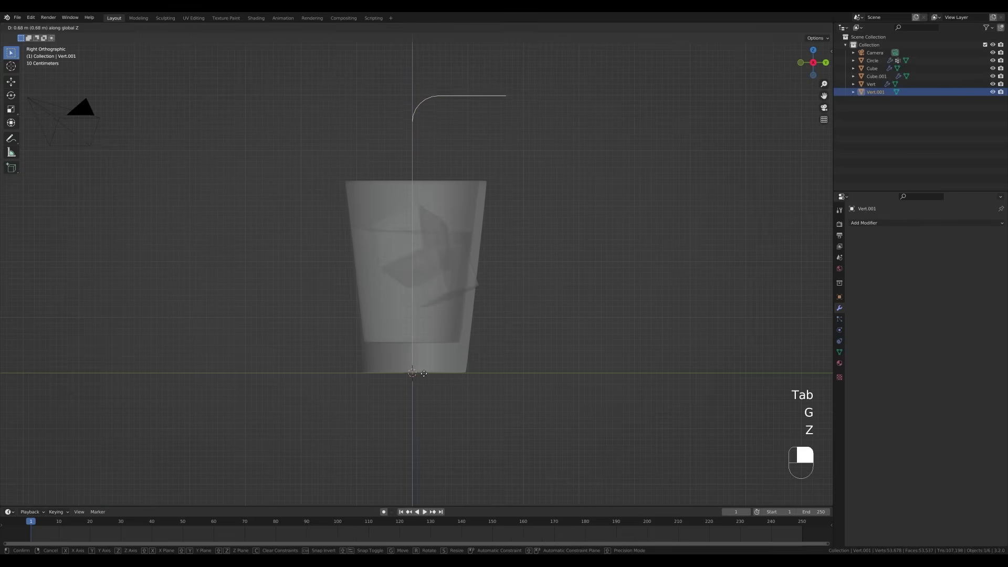
{"action": "left_click", "coordinate": [421, 379]}
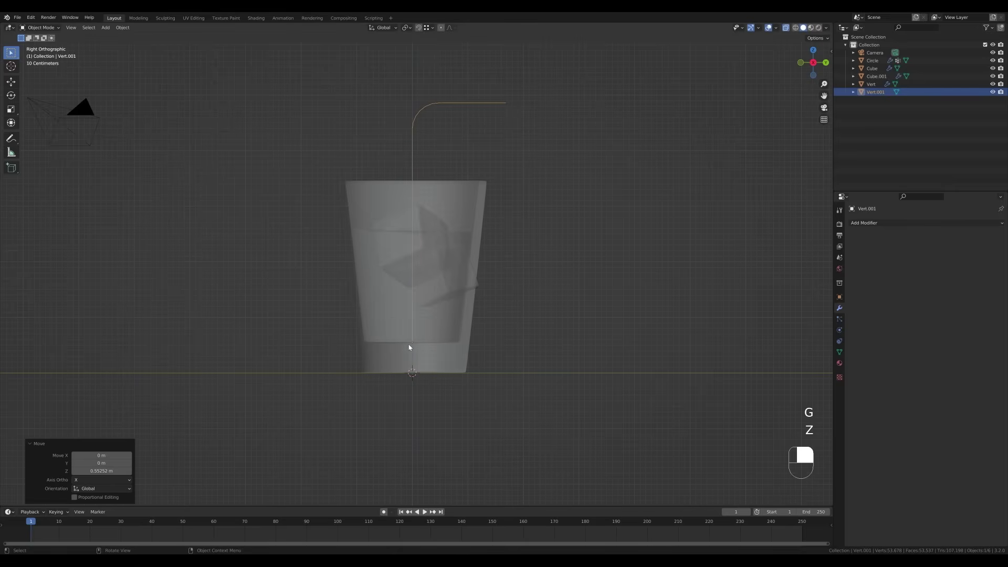
Convert the bent line to a curve and open its curve data settings
{"action": "right_click", "coordinate": [471, 182]}
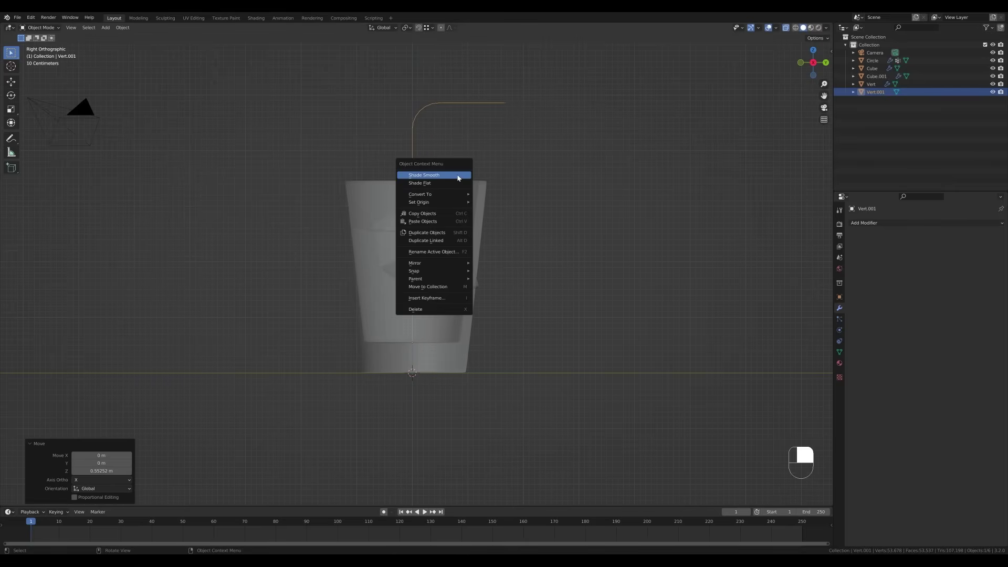
{"action": "mouse_move", "coordinate": [435, 198]}
{"action": "left_click", "coordinate": [547, 207]}
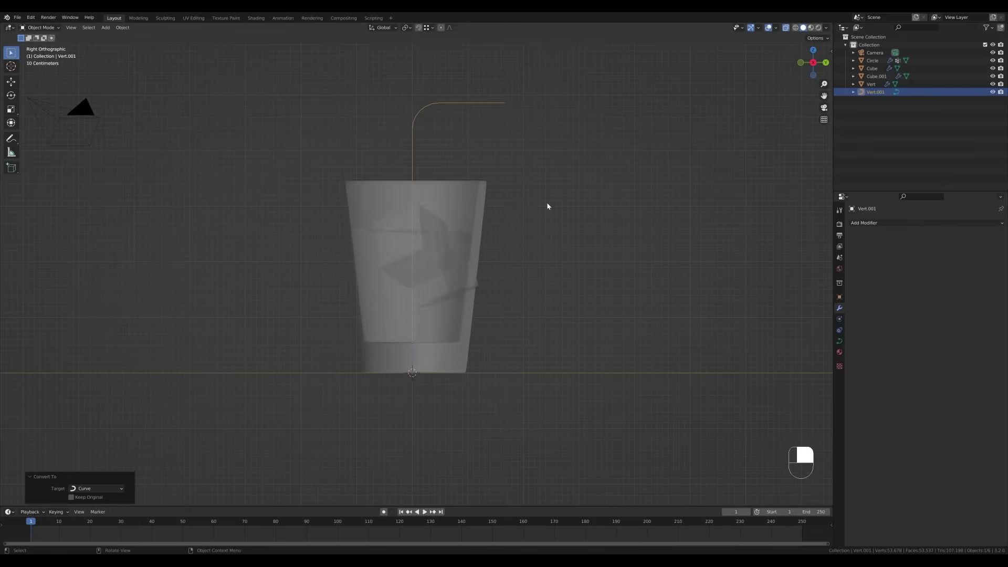
{"action": "left_click", "coordinate": [840, 342]}
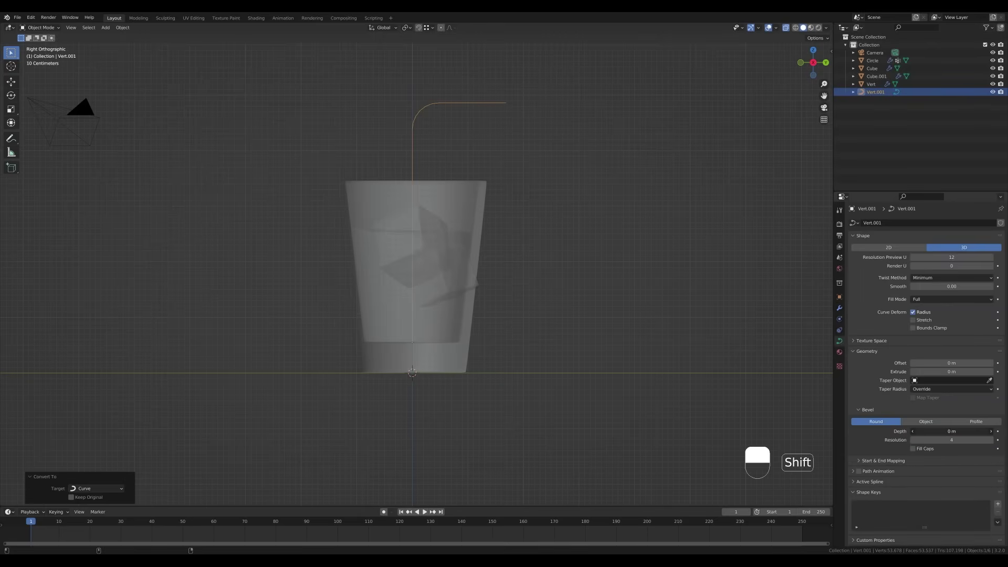
Give the bent curve a round bevel with a depth of 0.114 m
{"action": "left_click_drag", "start_coordinate": [951, 431], "coordinate": [966, 431], "text": "shift"}
{"action": "key", "text": "Tab"}
{"action": "key", "text": "Tab"}
Subdivide the control points along the straw's bend in Edit Mode
{"action": "scroll", "coordinate": [539, 285], "scroll_direction": "up", "scroll_amount": 2}
{"action": "key", "text": "Tab"}
{"action": "left_click_drag", "start_coordinate": [379, 169], "coordinate": [475, 232]}
{"action": "right_click", "coordinate": [410, 208]}
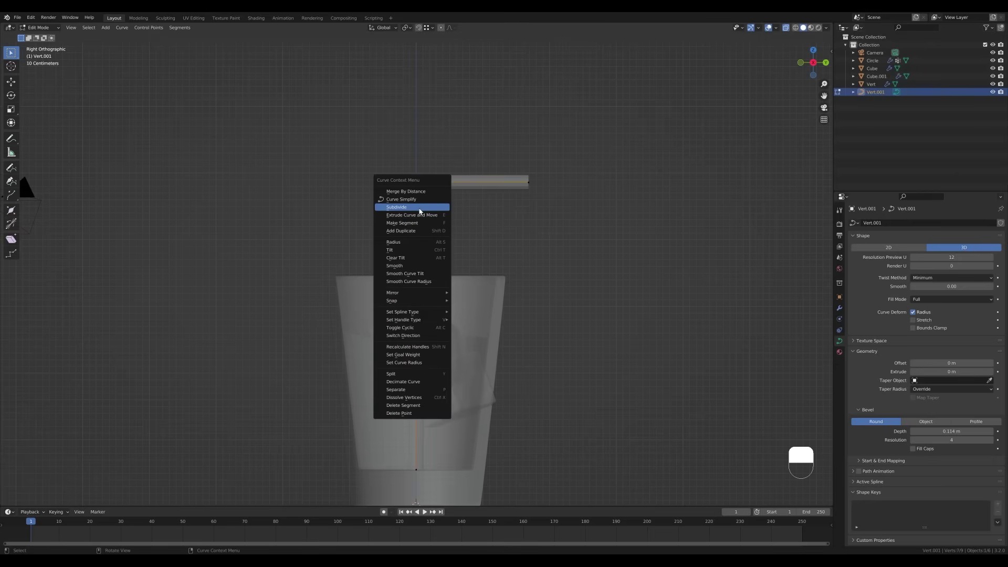
{"action": "left_click", "coordinate": [419, 211]}
{"action": "left_click", "coordinate": [443, 235]}
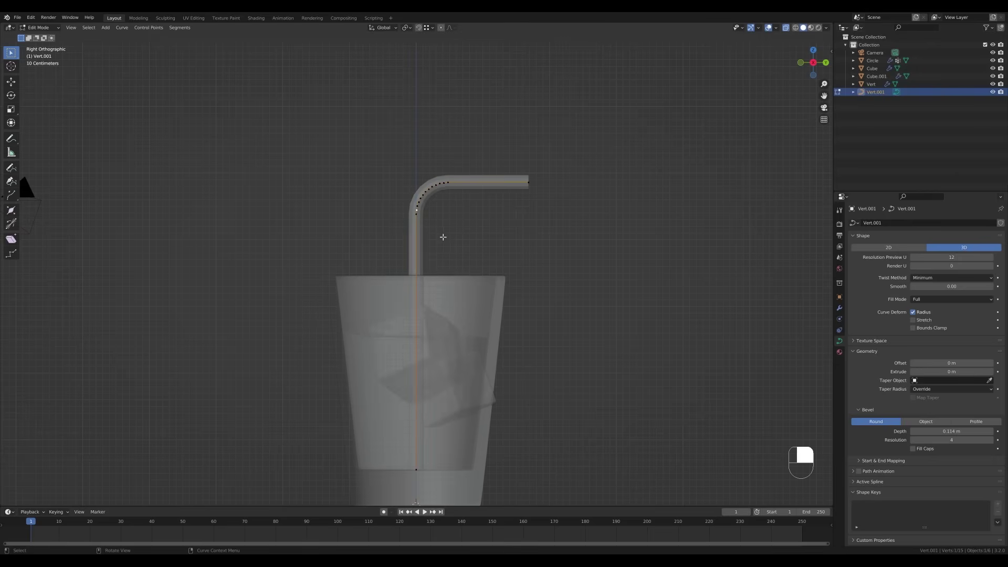
Shrink the radius of every other control point in the bend to about 0.66 to form ridges, and return to Object Mode
{"action": "scroll", "coordinate": [436, 234], "scroll_direction": "up", "scroll_amount": 2}
{"action": "left_click", "coordinate": [419, 187], "text": "shift"}
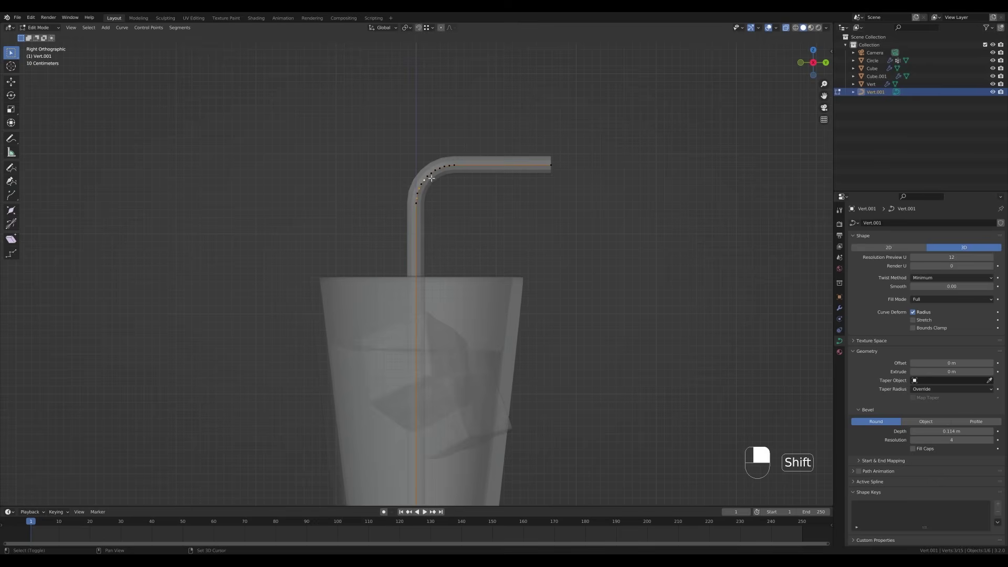
{"action": "left_click", "coordinate": [449, 163], "text": "shift"}
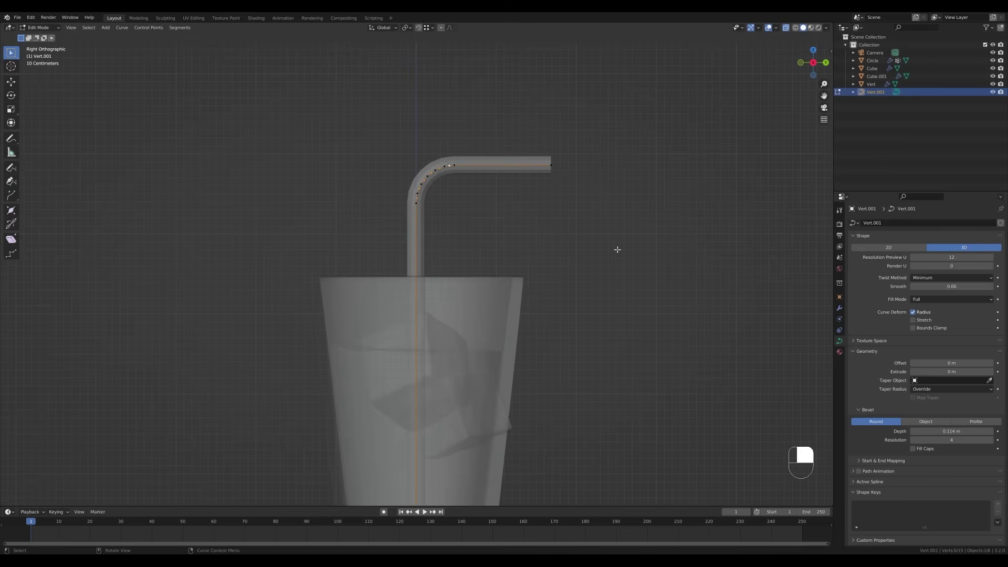
{"action": "key", "text": "alt+s"}
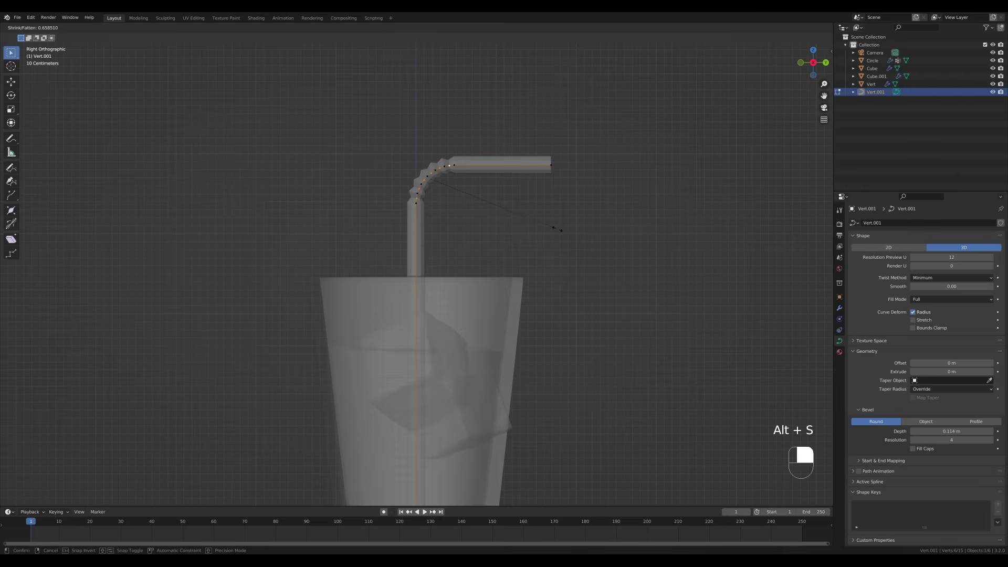
{"action": "key", "text": "Tab"}
{"action": "key", "text": "Tab"}
{"action": "key", "text": "Tab"}
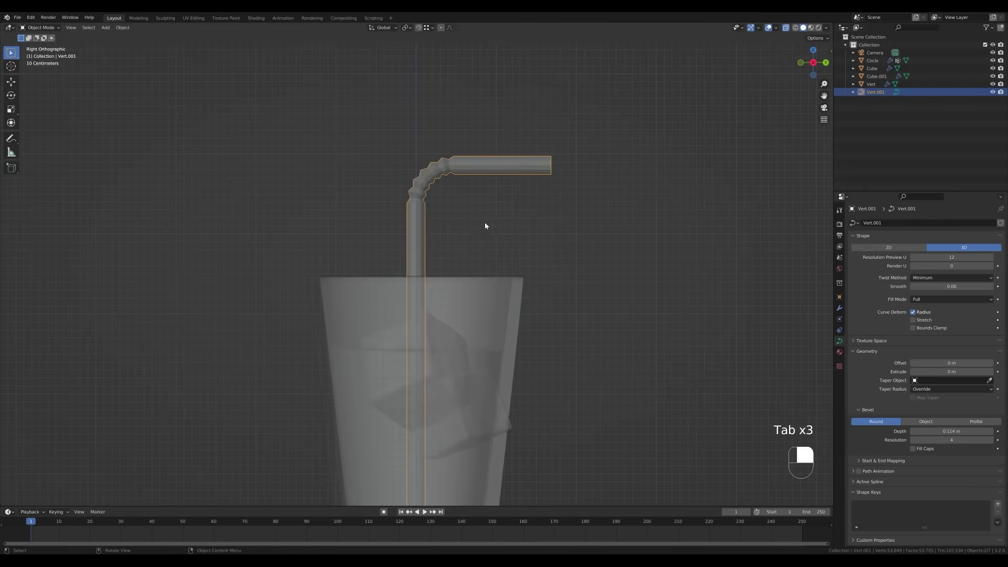
Turn off X-ray display and shade the straw smooth
{"action": "left_click", "coordinate": [786, 28]}
{"action": "middle_click_drag", "start_coordinate": [547, 231], "coordinate": [486, 205]}
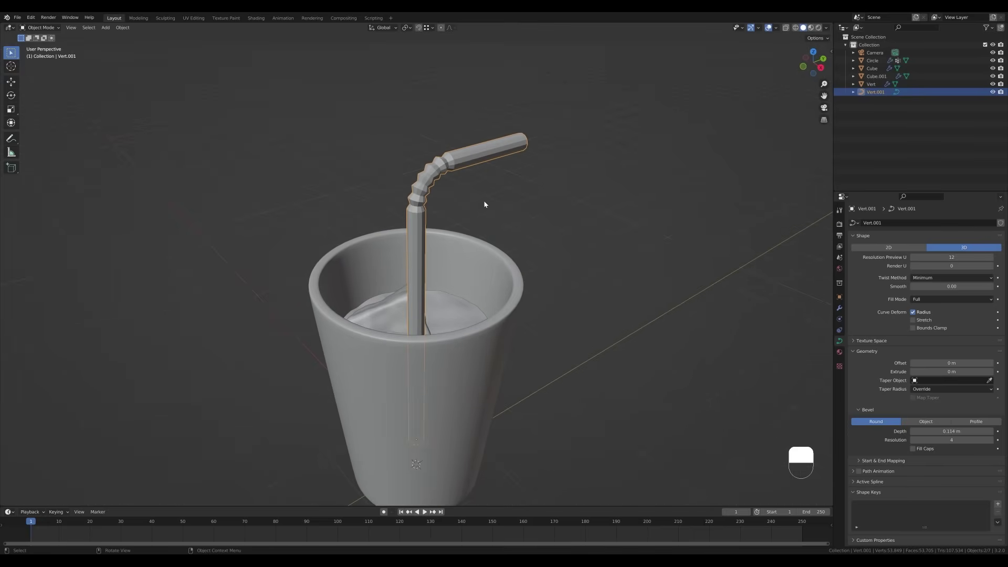
{"action": "right_click", "coordinate": [485, 205]}
{"action": "left_click", "coordinate": [463, 182]}
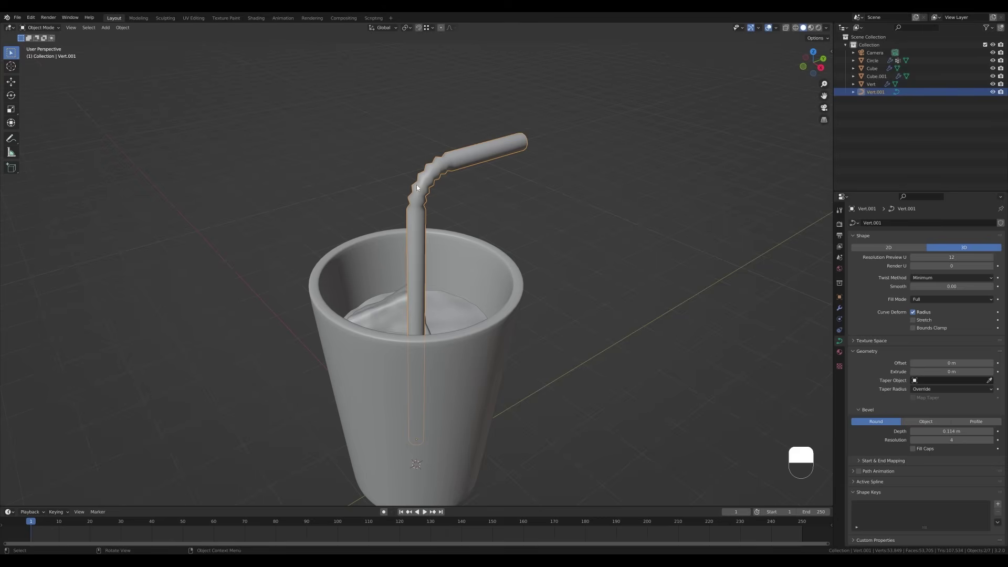
Convert the straw to a mesh and enable Auto Smooth for its normals at 40°
{"action": "right_click", "coordinate": [465, 187]}
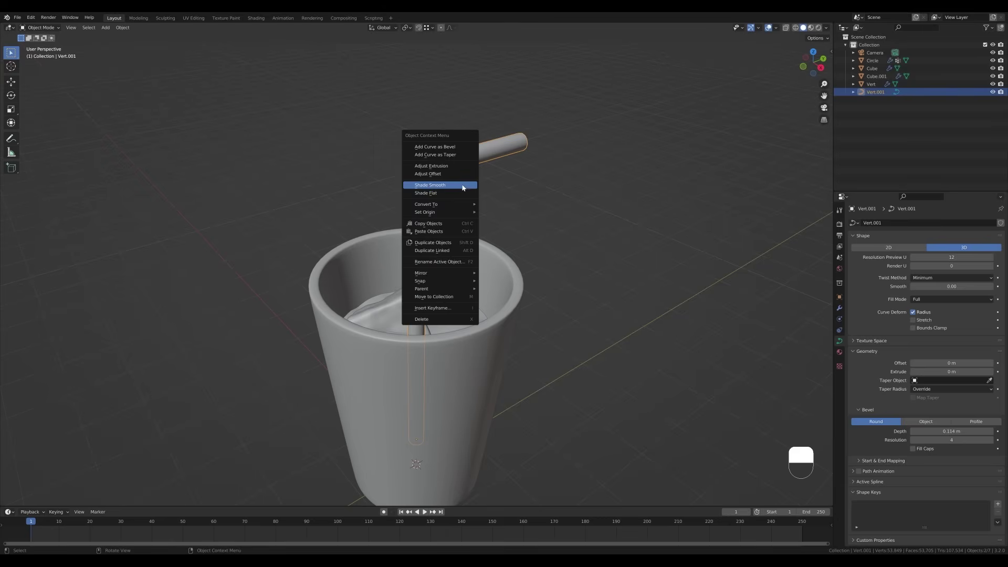
{"action": "mouse_move", "coordinate": [449, 206]}
{"action": "left_click", "coordinate": [543, 212]}
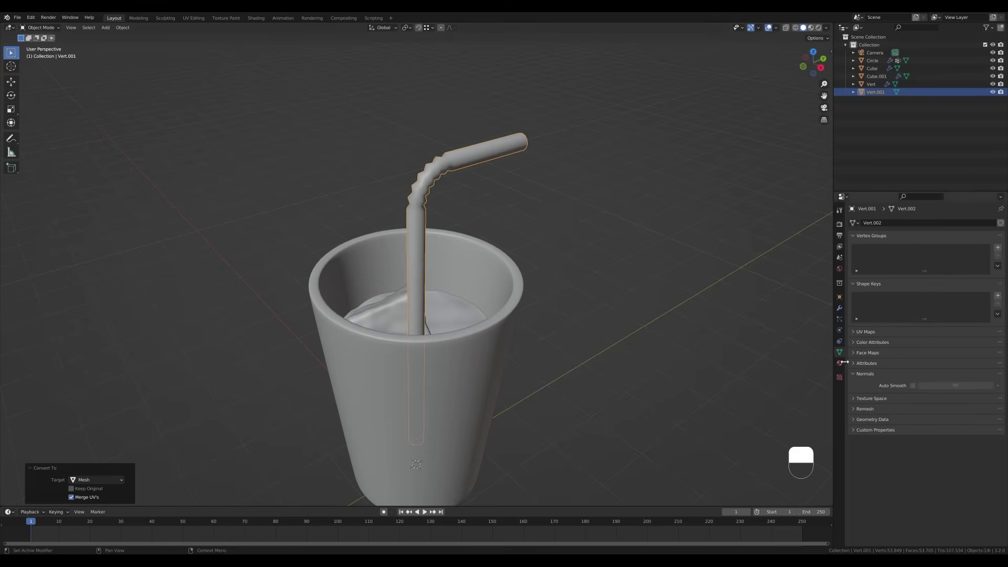
{"action": "left_click", "coordinate": [914, 386]}
{"action": "left_click", "coordinate": [953, 386]}
{"action": "key", "text": "Return"}
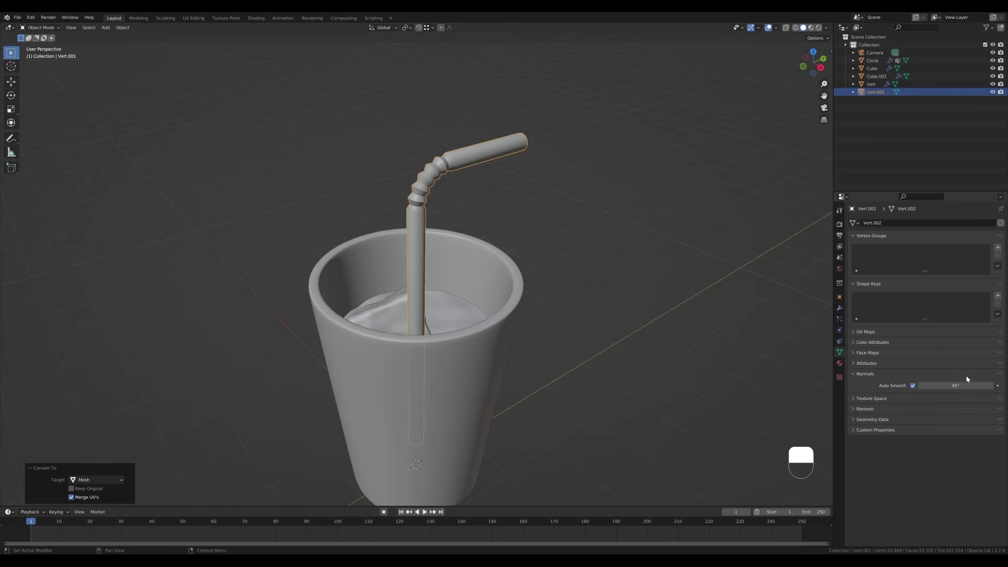
Nudge the edge loops where the ridged bend meets the straight sections, one along Y and the other along Z
{"action": "key", "text": "Tab"}
{"action": "key", "text": "Tab"}
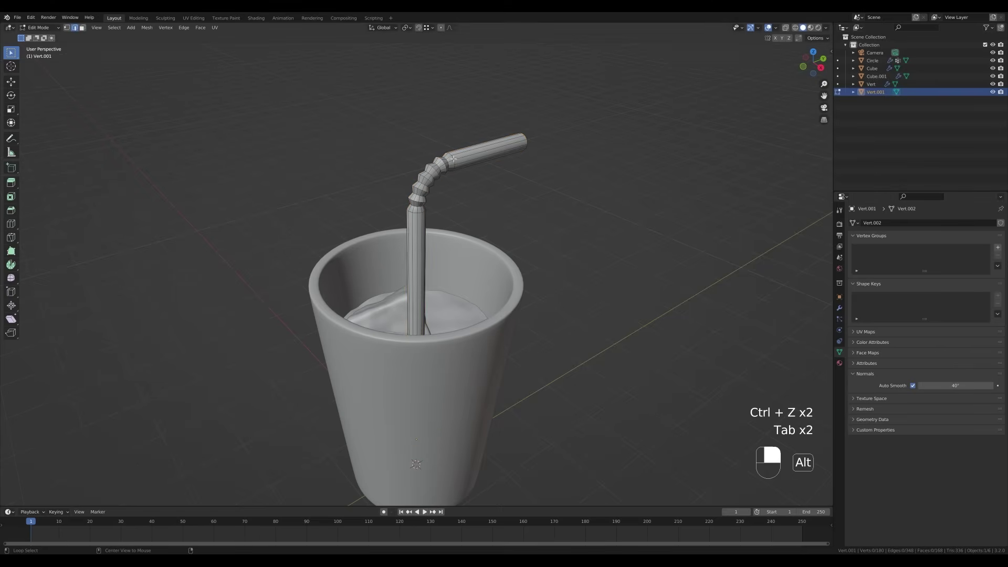
{"action": "key", "text": "g"}
{"action": "key", "text": "y"}
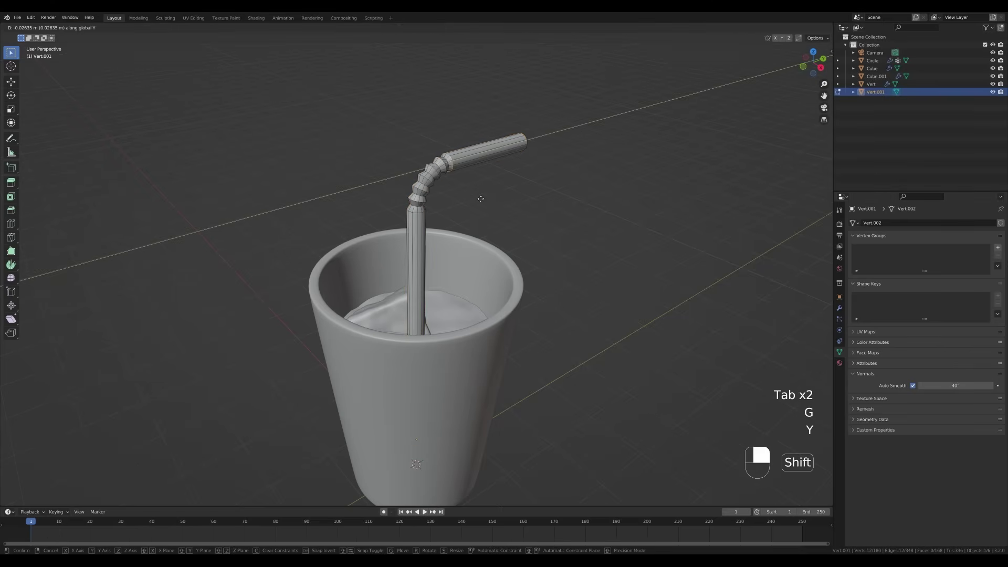
{"action": "left_click", "coordinate": [473, 198]}
{"action": "key", "text": "g"}
{"action": "key", "text": "z"}
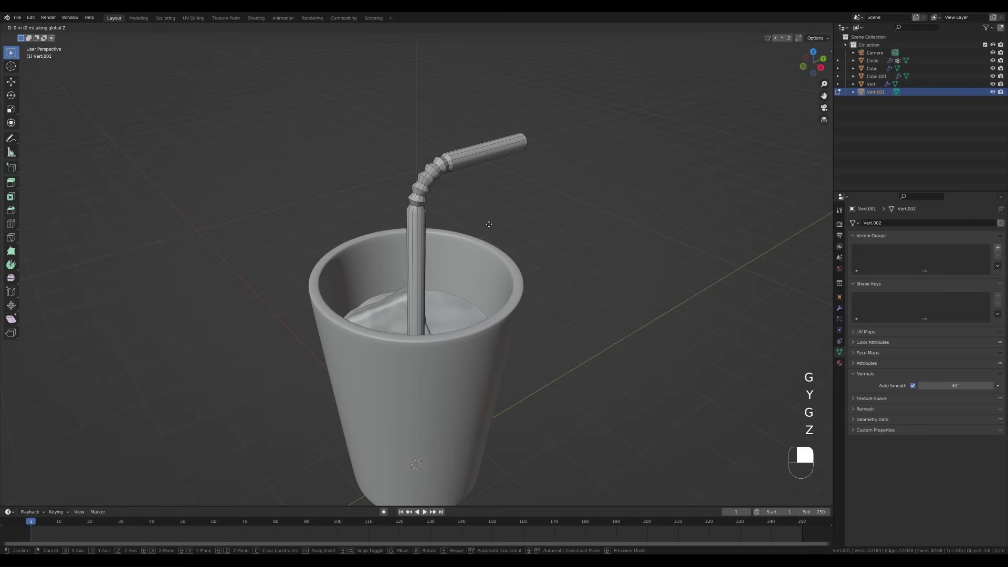
{"action": "left_click", "coordinate": [489, 207]}
{"action": "key", "text": "Tab"}
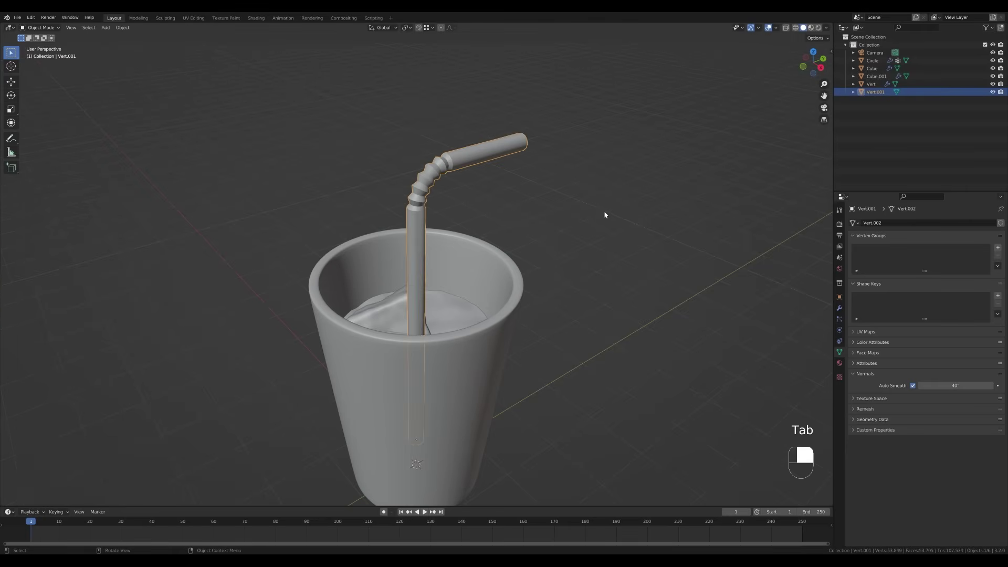
Tilt the straw 18.9° in right view so it leans toward the cup's rim
{"action": "key", "text": "KP_3"}
{"action": "key", "text": "r"}
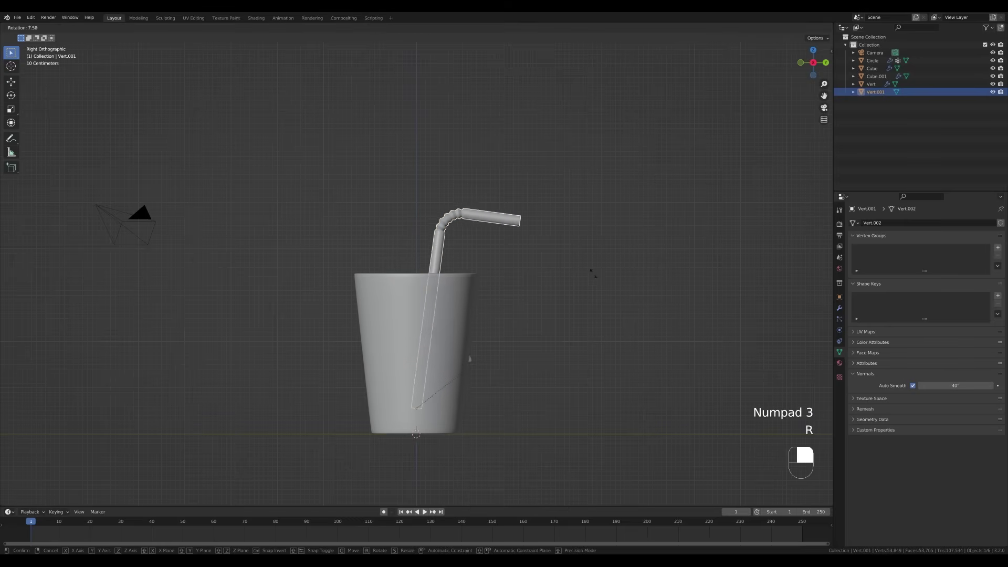
{"action": "left_click", "coordinate": [606, 313]}
{"action": "middle_click_drag", "start_coordinate": [606, 312], "coordinate": [570, 338]}
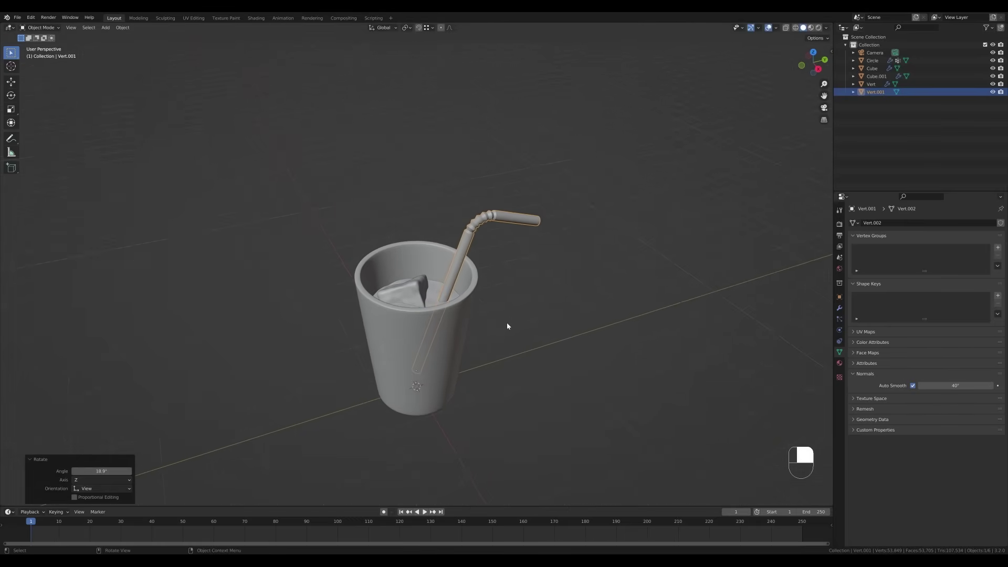
With X-ray on, move the lower ice cube horizontally about 0.21 m along X and -0.40 m along Y, away from the straw
{"action": "key", "text": "alt+z"}
{"action": "middle_click_drag", "start_coordinate": [493, 348], "coordinate": [441, 295]}
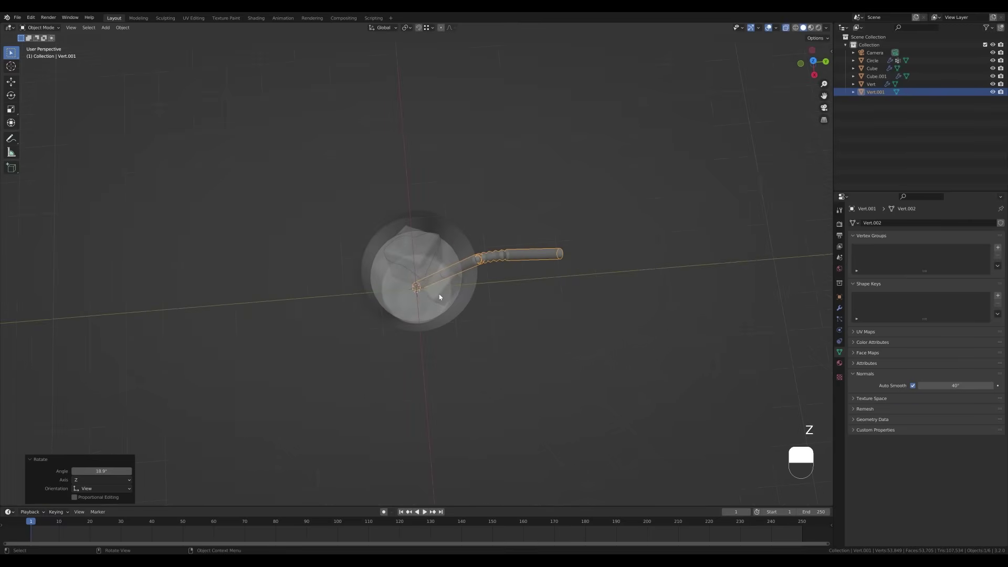
{"action": "left_click", "coordinate": [436, 295]}
{"action": "left_click", "coordinate": [436, 298]}
{"action": "key", "text": "g"}
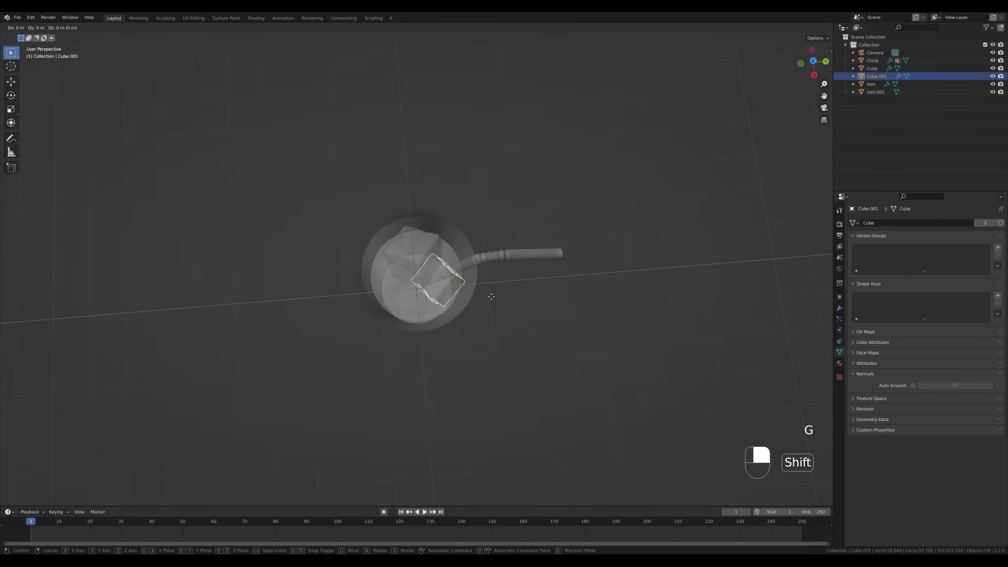
{"action": "key", "text": "shift+z"}
{"action": "left_click", "coordinate": [452, 310]}
{"action": "middle_click_drag", "start_coordinate": [452, 310], "coordinate": [496, 292]}
{"action": "scroll", "coordinate": [496, 292], "scroll_direction": "up", "scroll_amount": 5}
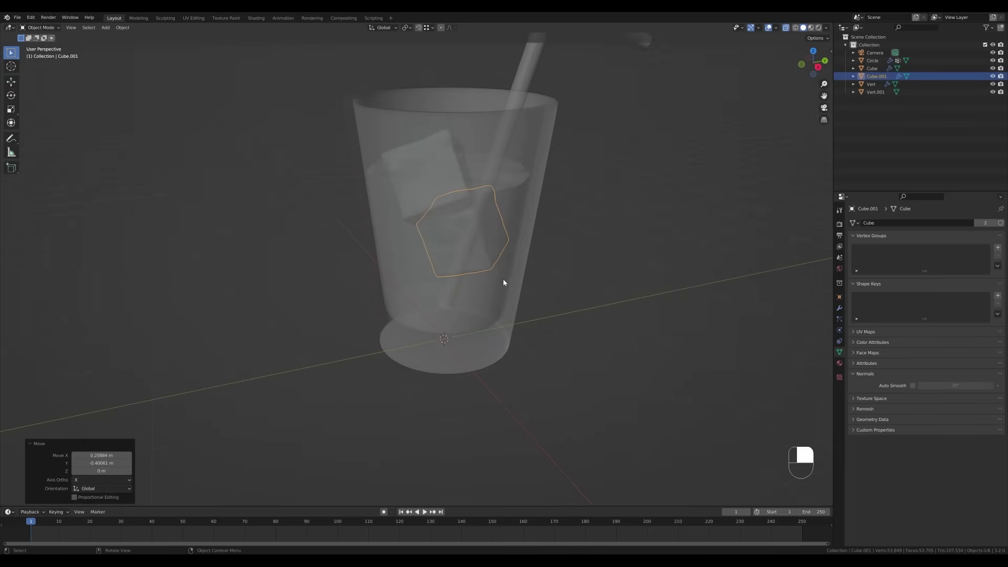
{"action": "middle_click_drag", "start_coordinate": [516, 312], "coordinate": [494, 317]}
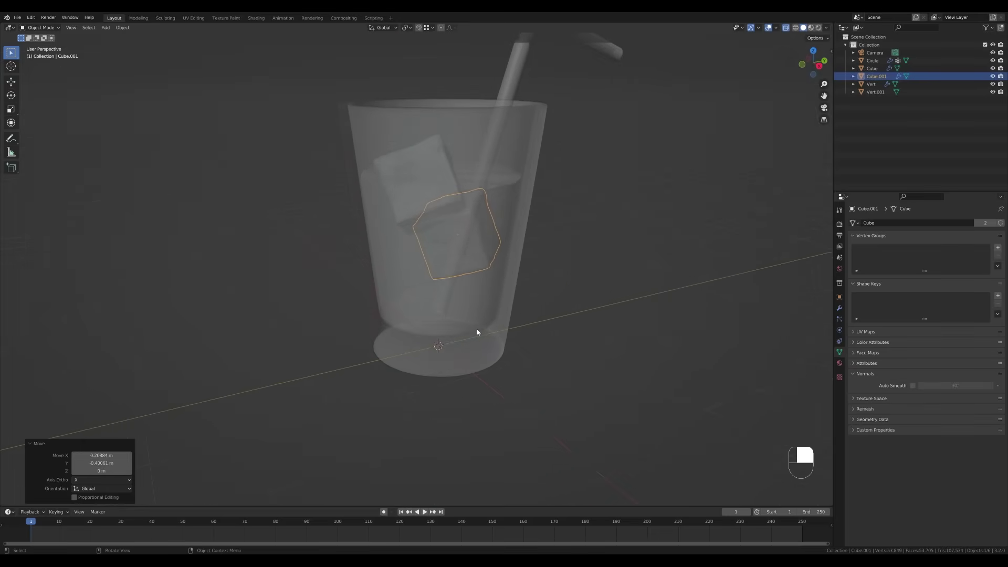
Add a Round Cube with the Quadsphere preset and set its arc divisions to 4
{"action": "key", "text": "shift+a"}
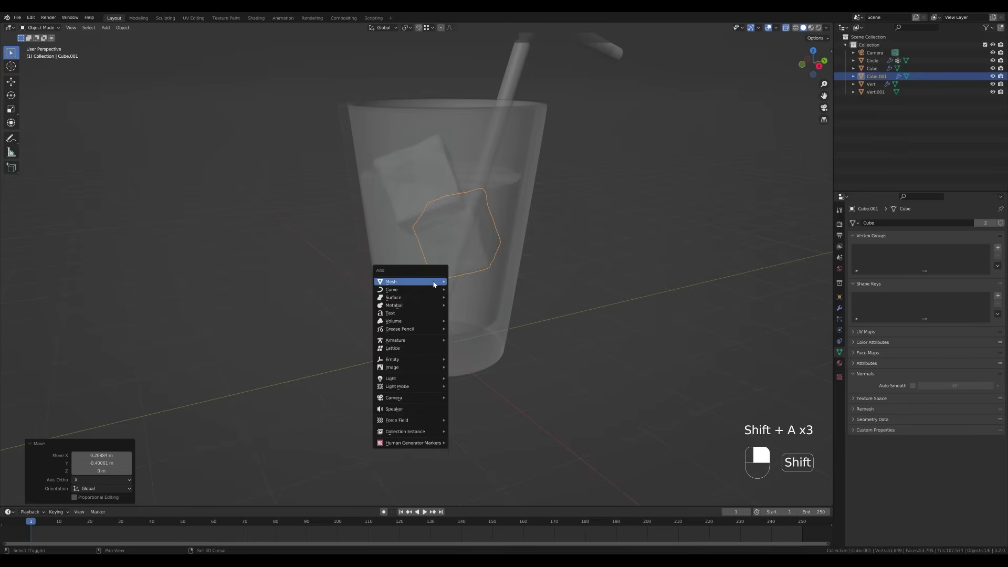
{"action": "mouse_move", "coordinate": [434, 284]}
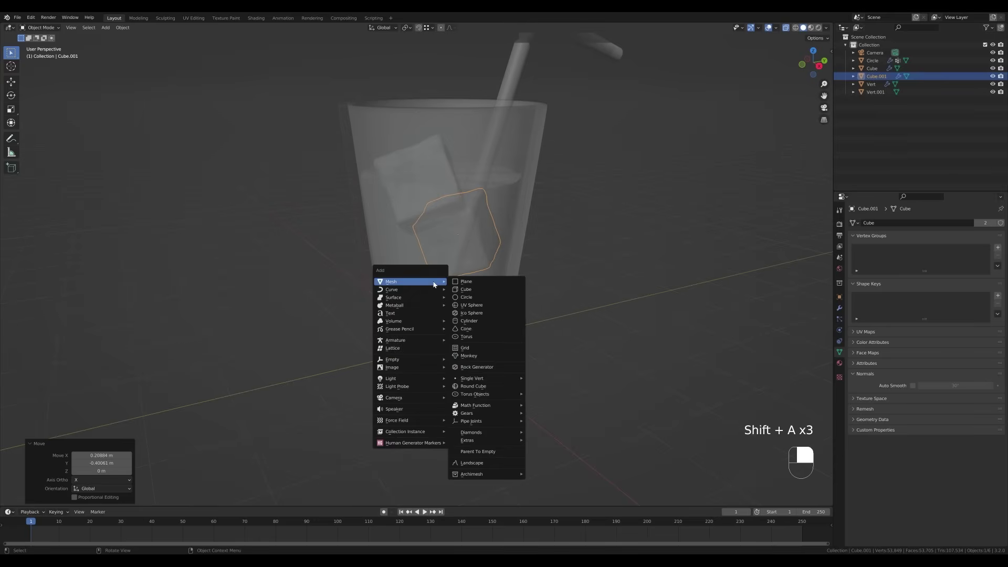
{"action": "left_click", "coordinate": [473, 387]}
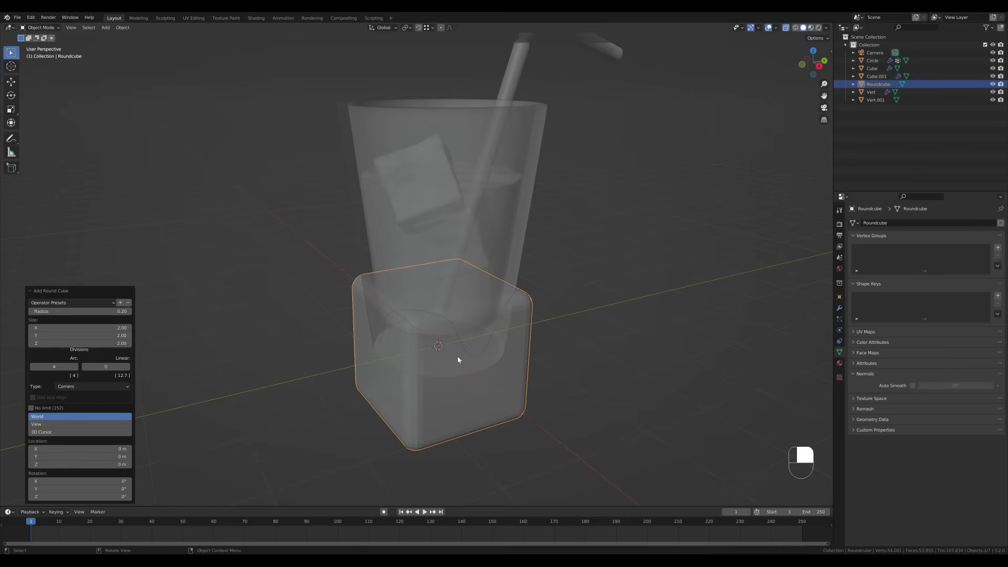
{"action": "left_click", "coordinate": [63, 303]}
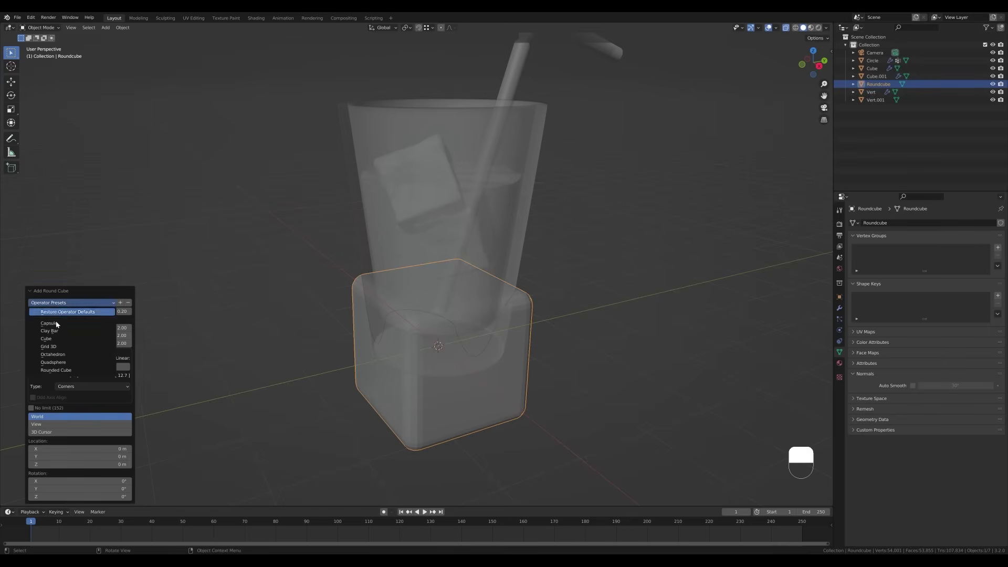
{"action": "left_click", "coordinate": [55, 363]}
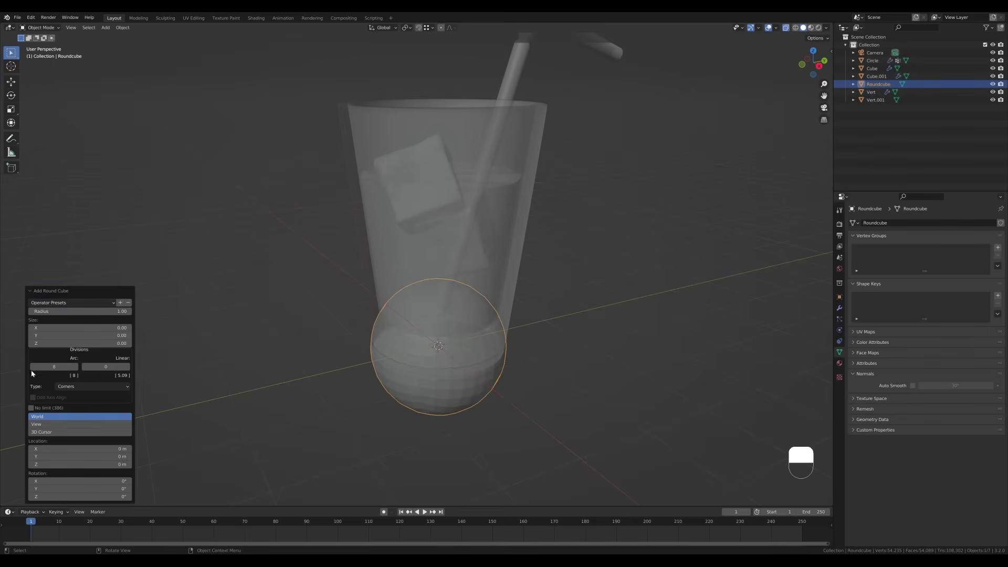
{"action": "left_click_drag", "start_coordinate": [55, 367], "coordinate": [43, 367]}
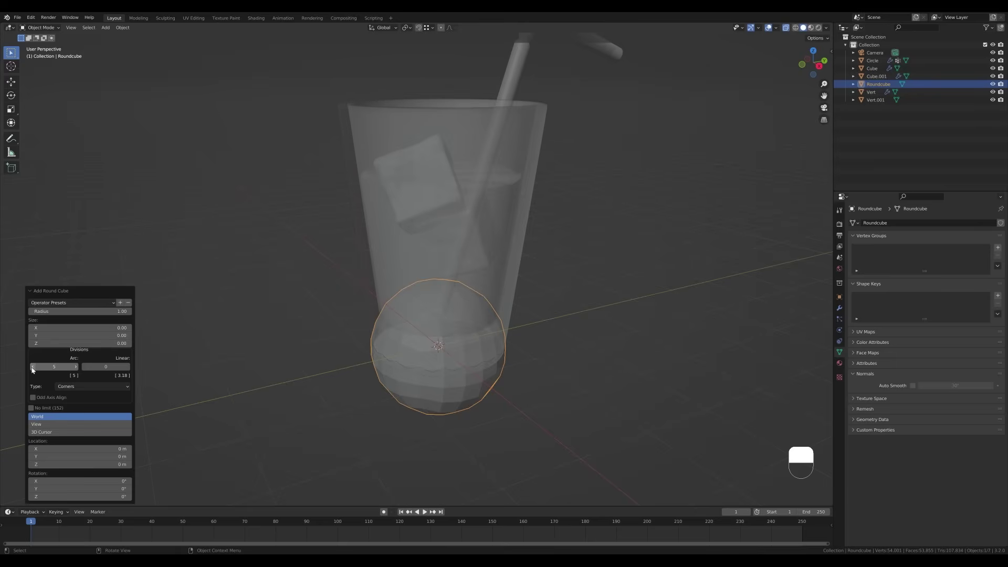
Shade the quadsphere smooth and scale its mesh down in Edit Mode to a small fraction of its size
{"action": "right_click", "coordinate": [448, 401]}
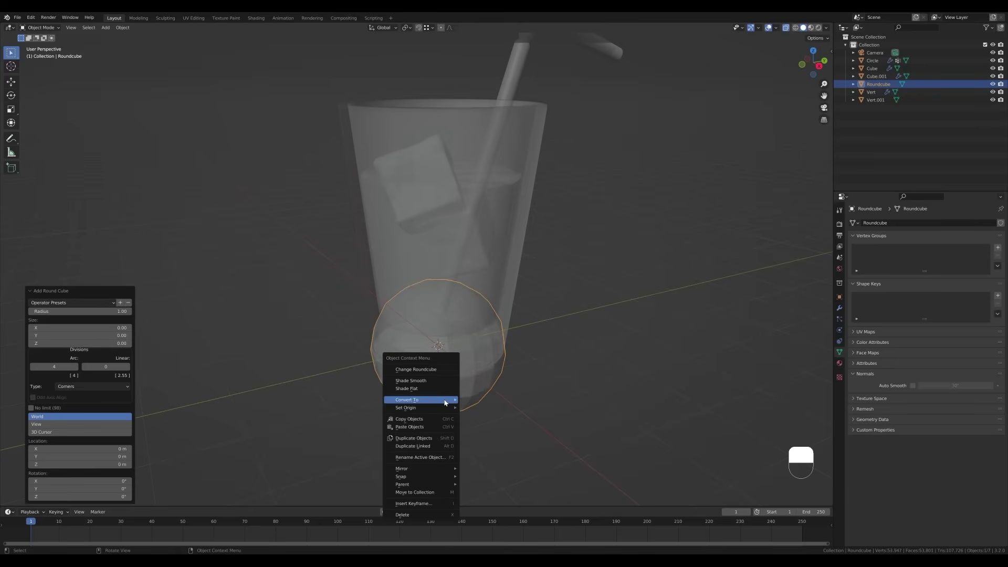
{"action": "left_click", "coordinate": [427, 380]}
{"action": "key", "text": "Tab"}
{"action": "key", "text": "s"}
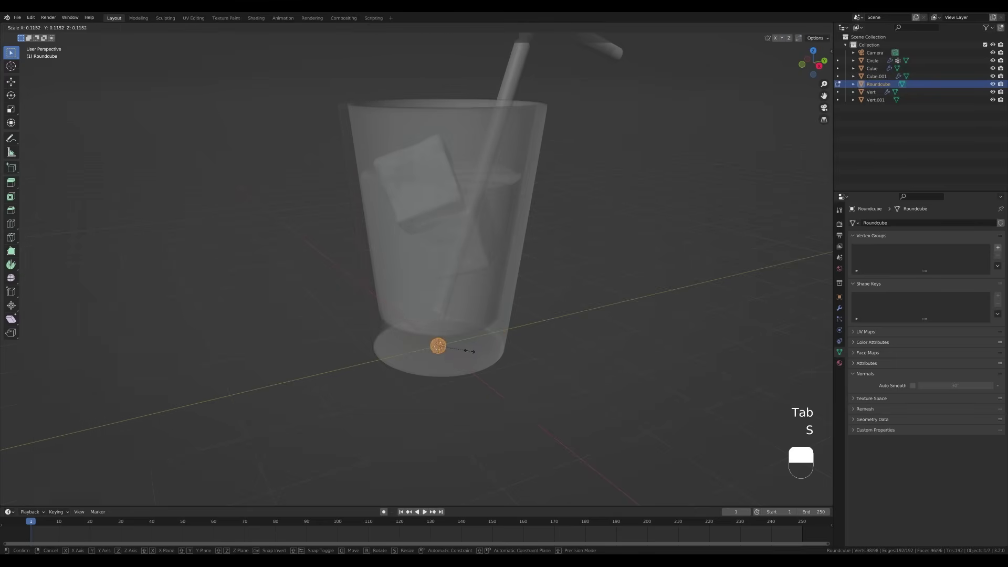
{"action": "left_click", "coordinate": [482, 353]}
{"action": "key", "text": "Tab"}
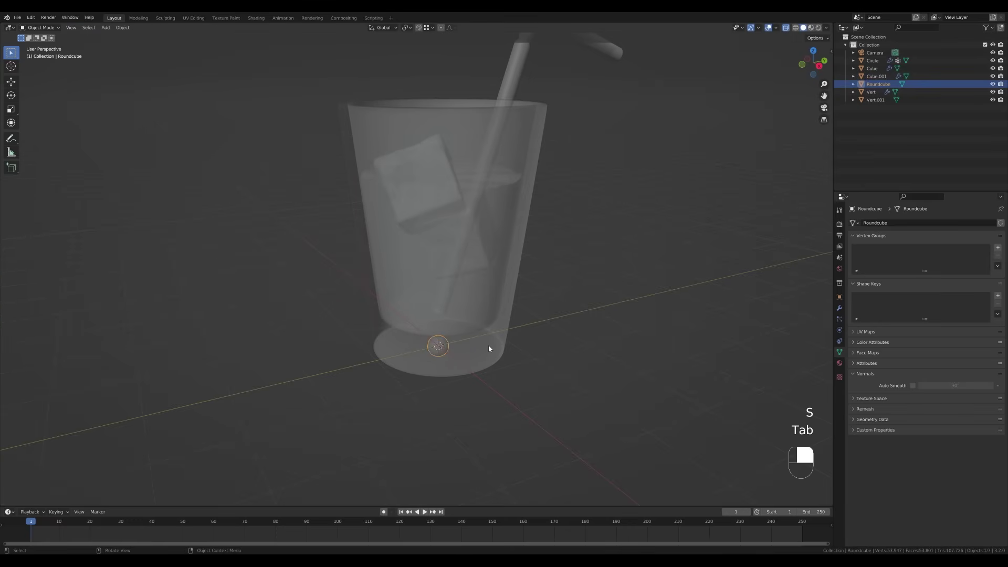
In right view, move the small sphere about 1.48 m up and 0.45 m along negative Y into the liquid, and scale it by 0.632
{"action": "key", "text": "KP_3"}
{"action": "key", "text": "g"}
{"action": "left_click", "coordinate": [491, 272]}
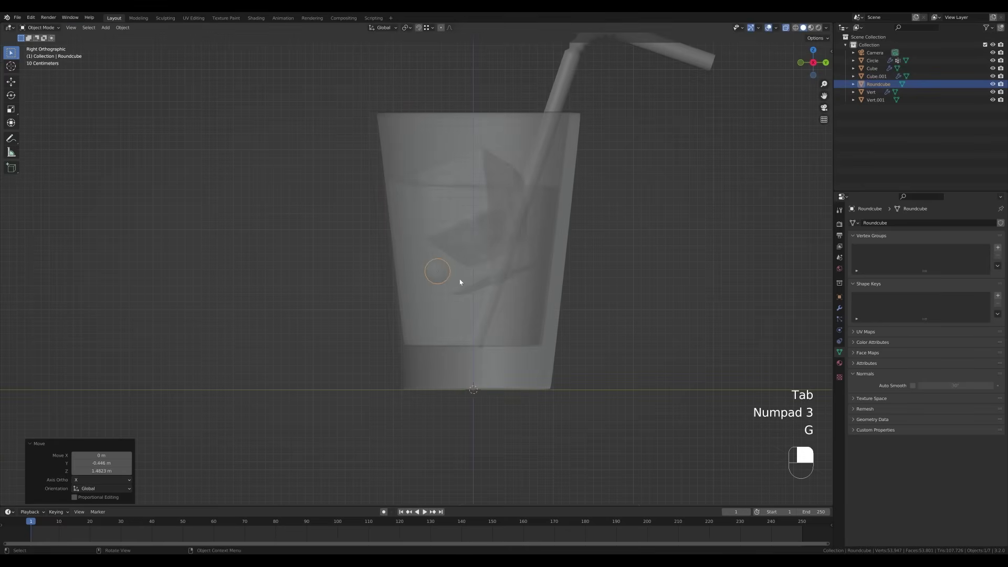
{"action": "key", "text": "s"}
{"action": "left_click", "coordinate": [513, 293]}
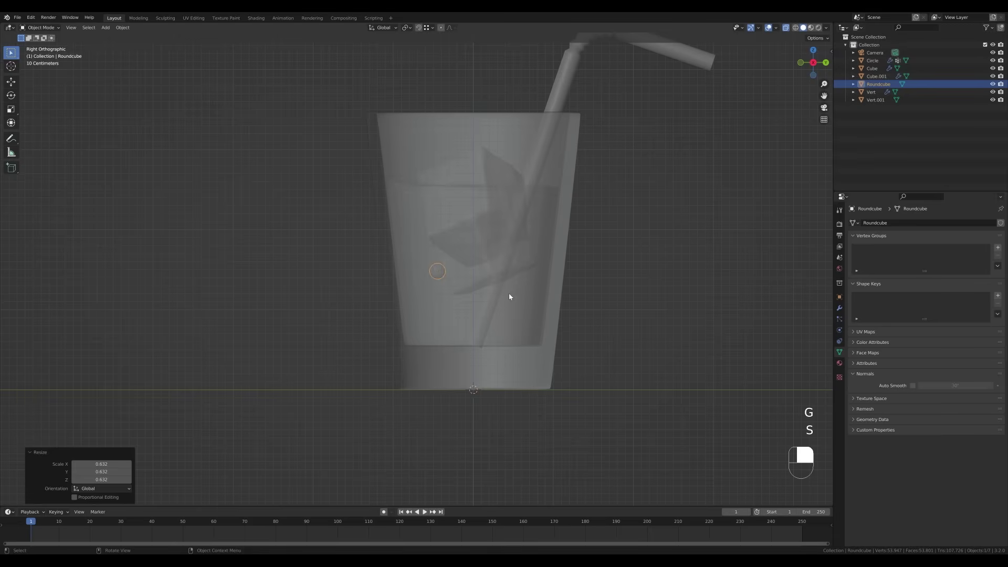
{"action": "key", "text": "alt"}
{"action": "key", "text": "alt+d"}
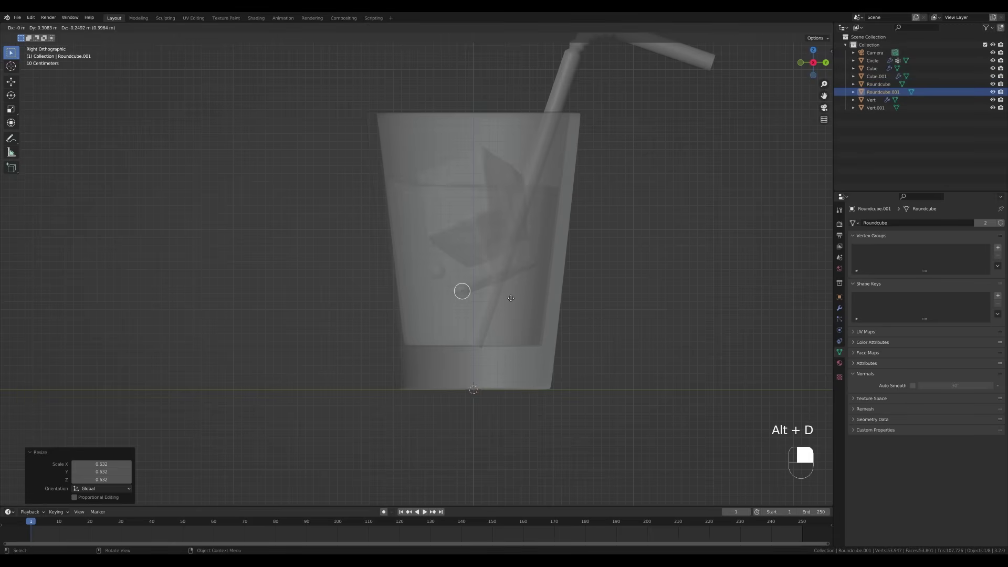
{"action": "left_click", "coordinate": [512, 296]}
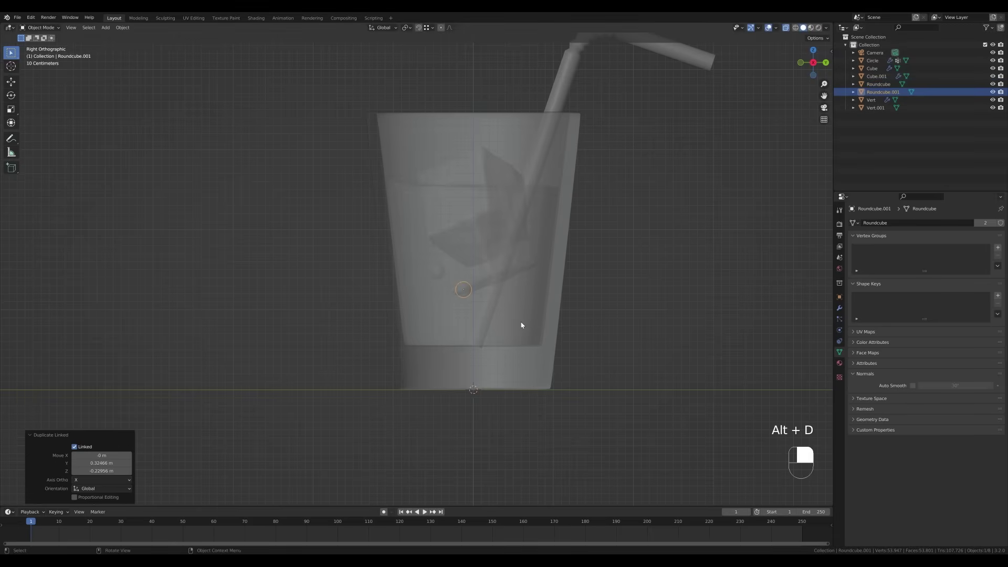
{"action": "key", "text": "ctrl+z"}
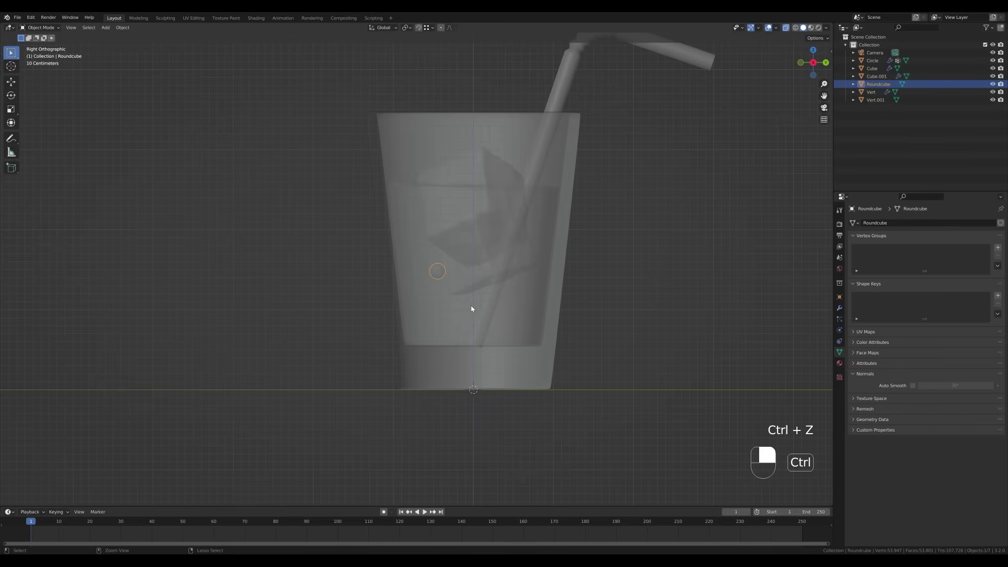
Move the small sphere into a new collection named Collection 2
{"action": "key", "text": "m"}
{"action": "left_click", "coordinate": [458, 297]}
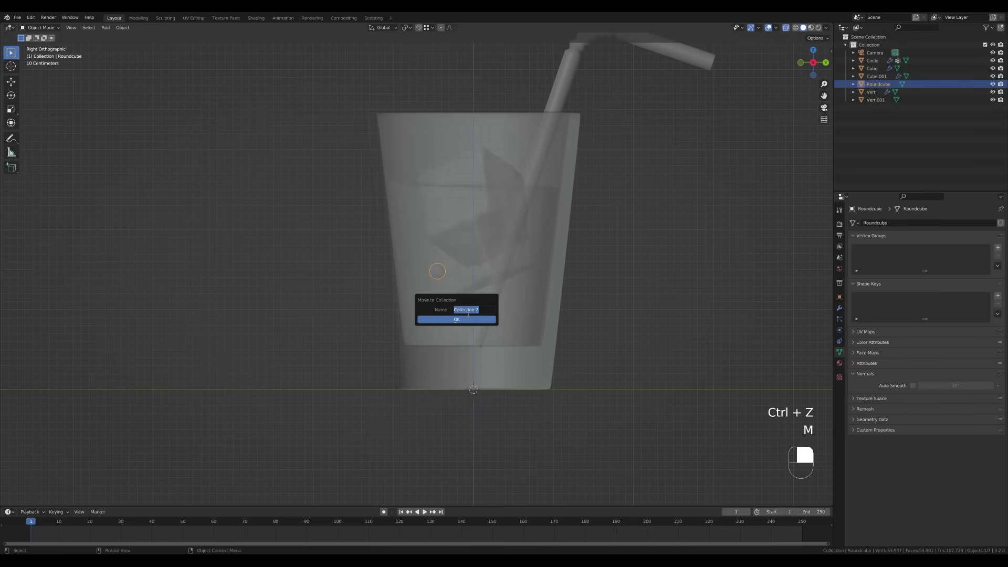
{"action": "left_click", "coordinate": [467, 320]}
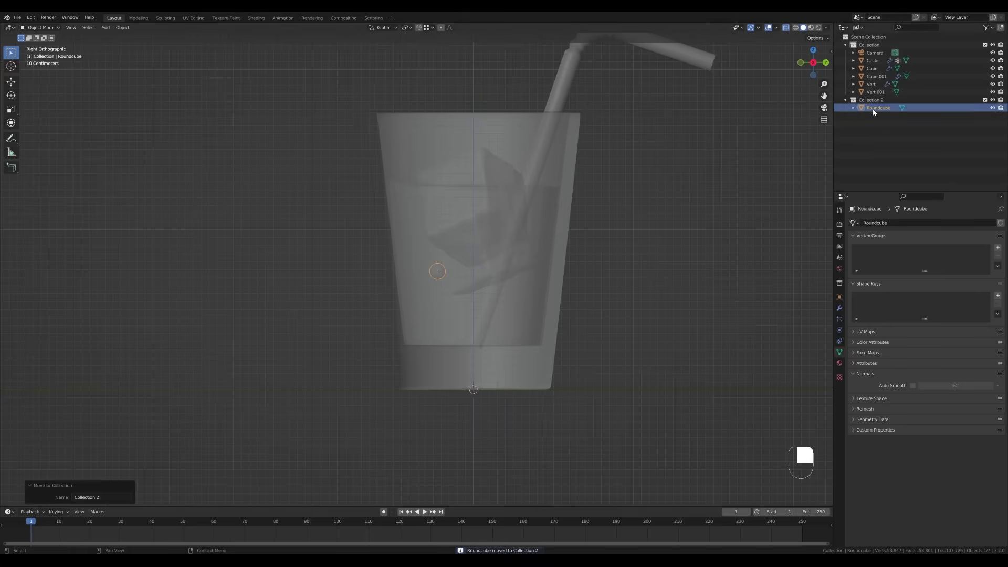
Create a linked duplicate of the bubble about 0.34 m along Y and 0.23 m down, and scale it by 0.668
{"action": "key", "text": "alt+d"}
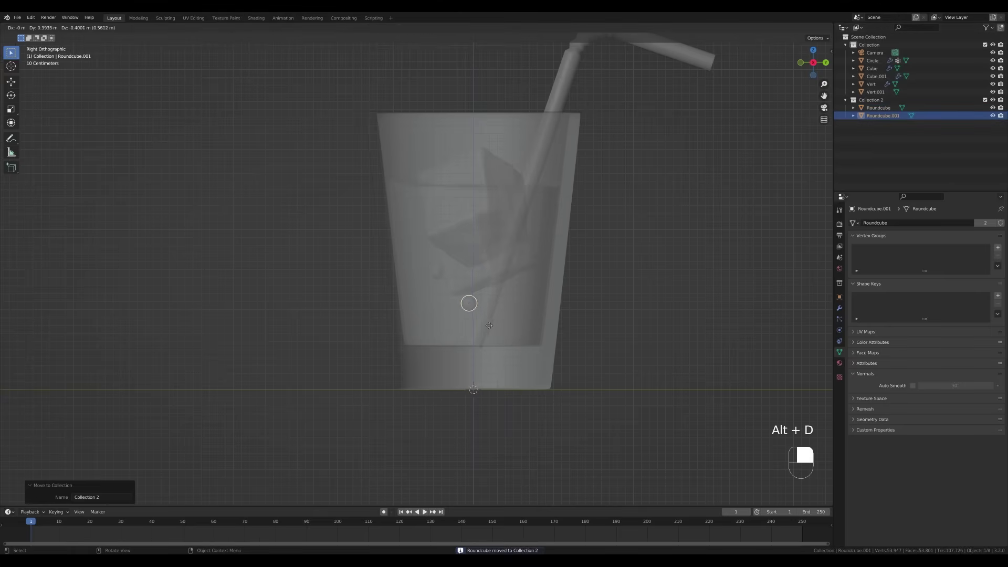
{"action": "left_click", "coordinate": [484, 313]}
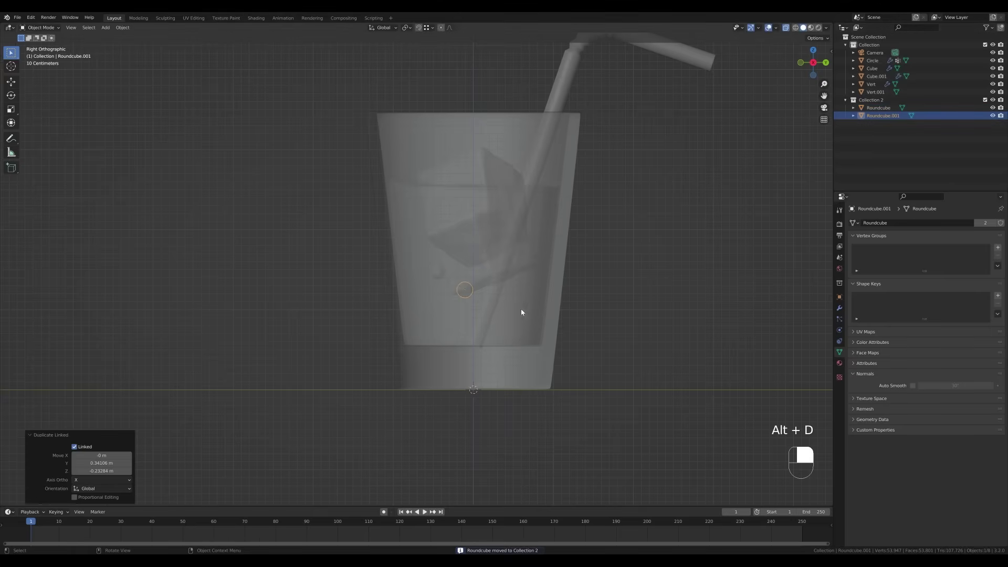
{"action": "right_click", "coordinate": [873, 101]}
{"action": "left_click", "coordinate": [827, 161]}
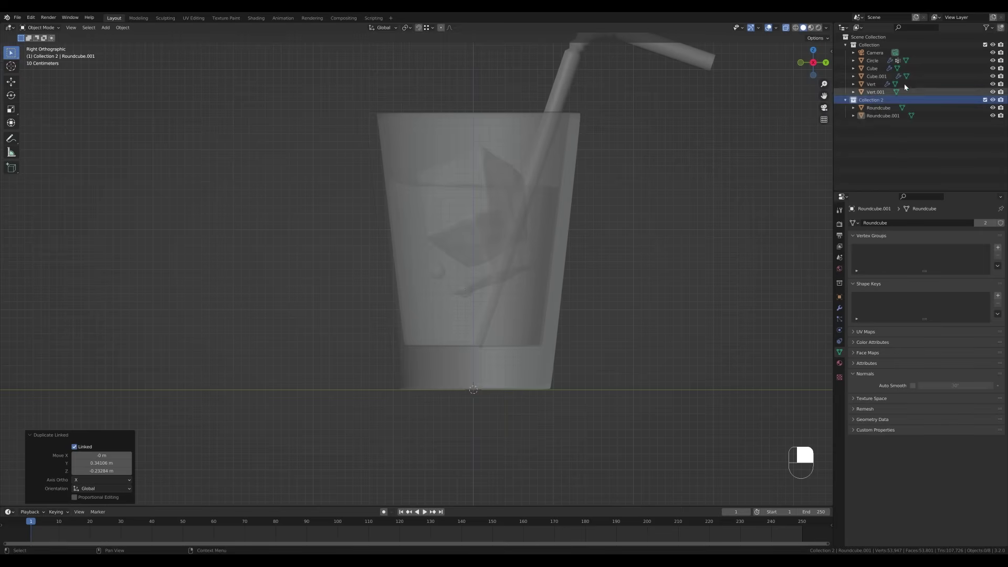
{"action": "left_click", "coordinate": [470, 294]}
{"action": "left_click", "coordinate": [469, 295]}
{"action": "left_click", "coordinate": [468, 300]}
{"action": "left_click", "coordinate": [468, 300]}
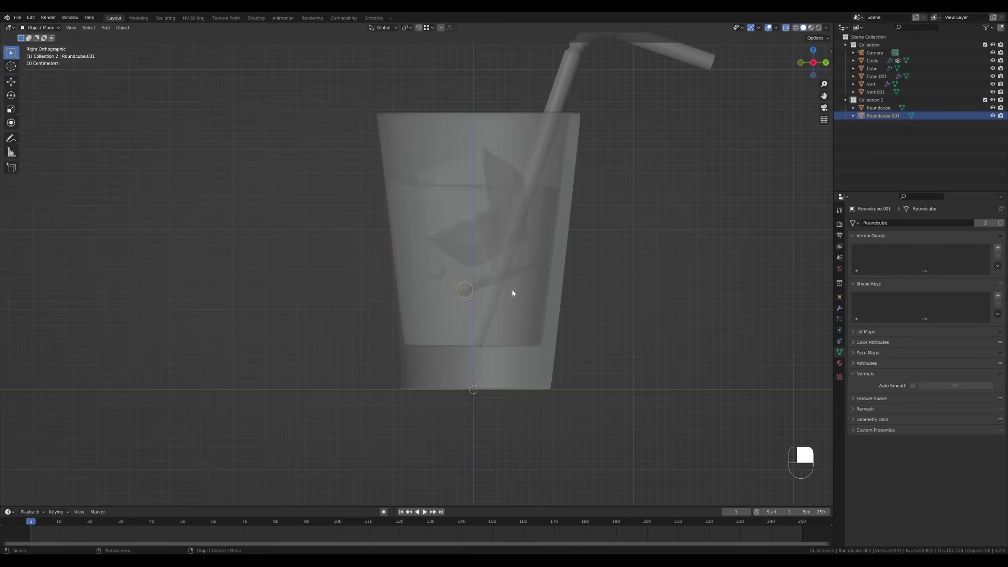
{"action": "key", "text": "s"}
{"action": "left_click", "coordinate": [551, 314]}
Place two more linked bubble duplicates lower in the liquid at different depths, and rescale each one
{"action": "key", "text": "alt+d"}
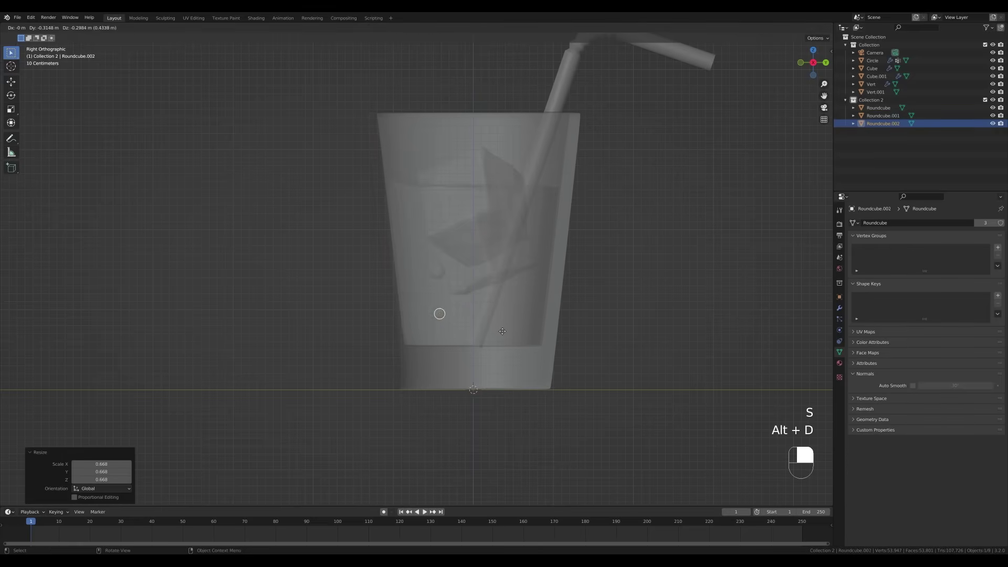
{"action": "left_click", "coordinate": [508, 331]}
{"action": "key", "text": "s"}
{"action": "left_click", "coordinate": [506, 330]}
{"action": "middle_click_drag", "start_coordinate": [473, 311], "coordinate": [450, 330]}
{"action": "key", "text": "alt+d"}
{"action": "left_click", "coordinate": [475, 331]}
{"action": "key", "text": "s"}
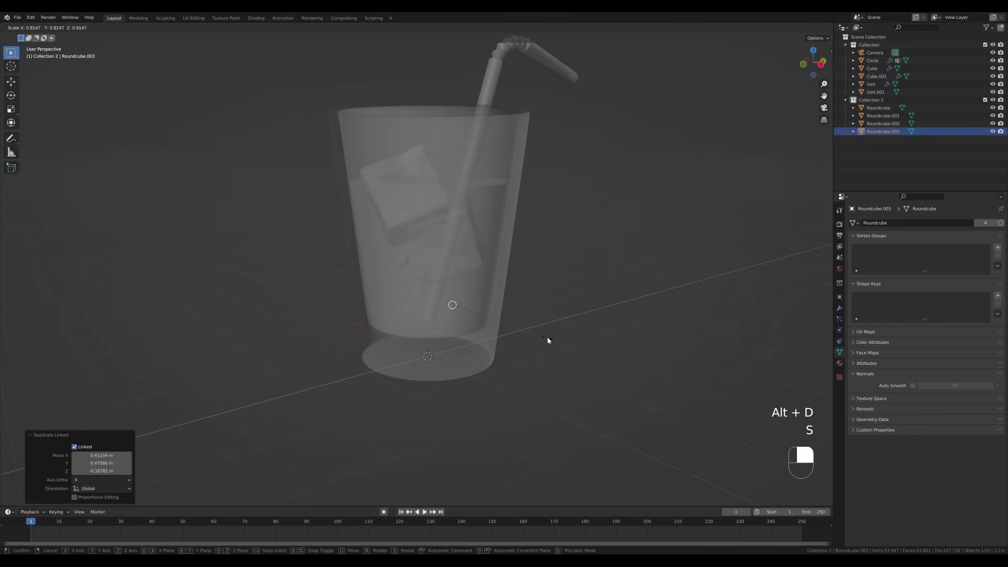
{"action": "left_click", "coordinate": [451, 307]}
Scatter four more linked bubble duplicates through the liquid at different heights, checking their placement from several angles
{"action": "key", "text": "alt+d"}
{"action": "left_click", "coordinate": [491, 352]}
{"action": "middle_click_drag", "start_coordinate": [491, 352], "coordinate": [531, 355]}
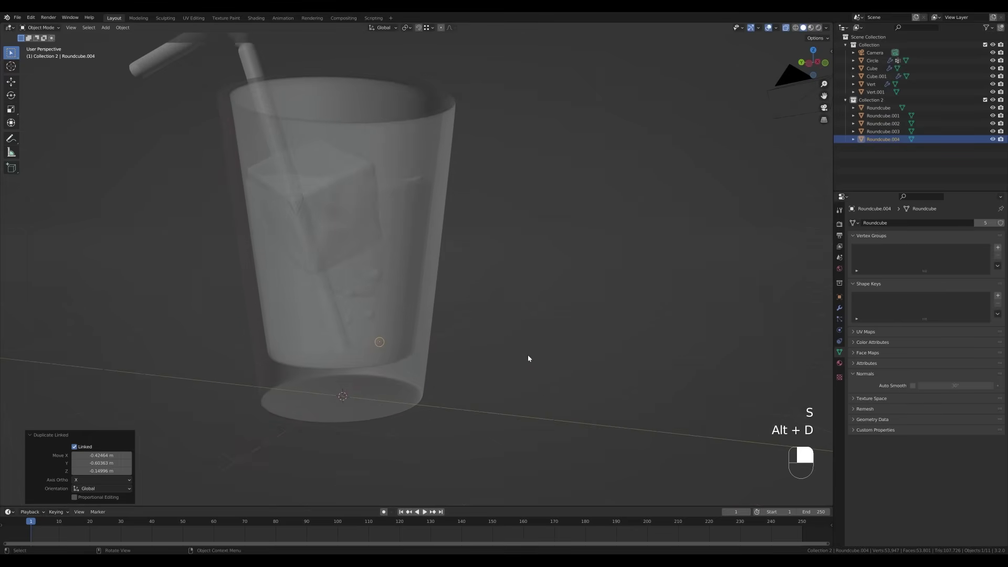
{"action": "key", "text": "alt+d"}
{"action": "left_click", "coordinate": [432, 330]}
{"action": "middle_click_drag", "start_coordinate": [433, 355], "coordinate": [545, 281]}
{"action": "key", "text": "alt+d"}
{"action": "left_click", "coordinate": [473, 363]}
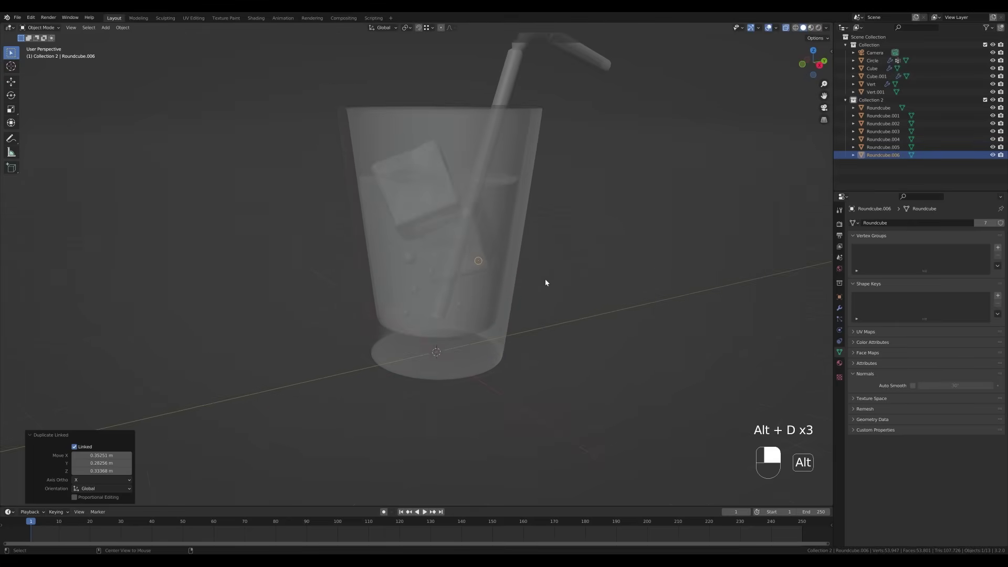
{"action": "key", "text": "alt+d"}
{"action": "left_click", "coordinate": [469, 262]}
{"action": "middle_click_drag", "start_coordinate": [469, 262], "coordinate": [366, 276]}
Add another linked bubble about 0.41 m along negative X and 0.13 m lower, and scale it up by 1.304
{"action": "key", "text": "alt+d"}
{"action": "left_click", "coordinate": [497, 283]}
{"action": "middle_click_drag", "start_coordinate": [497, 284], "coordinate": [561, 261]}
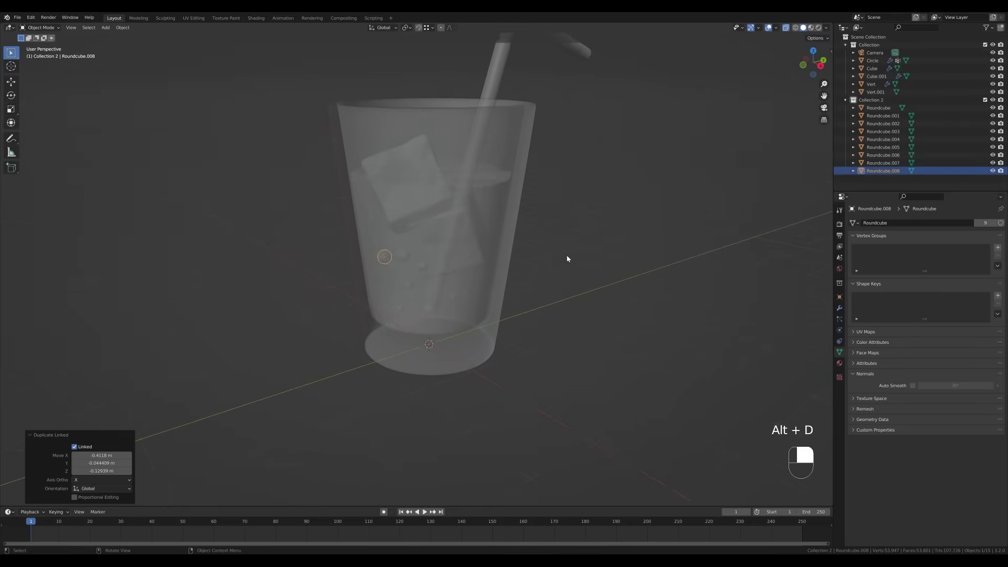
{"action": "middle_click_drag", "start_coordinate": [465, 281], "coordinate": [506, 270]}
{"action": "key", "text": "s"}
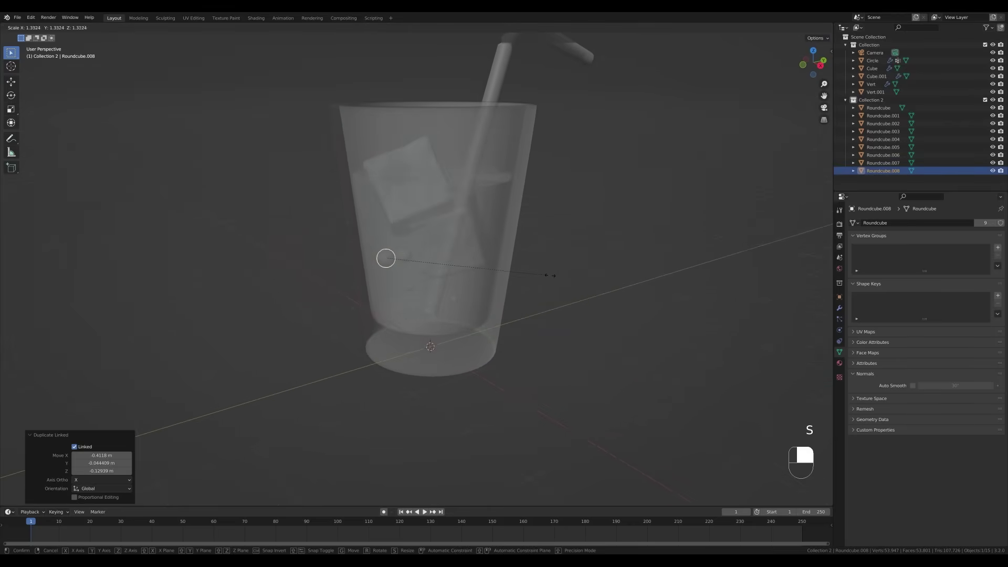
{"action": "left_click", "coordinate": [544, 277]}
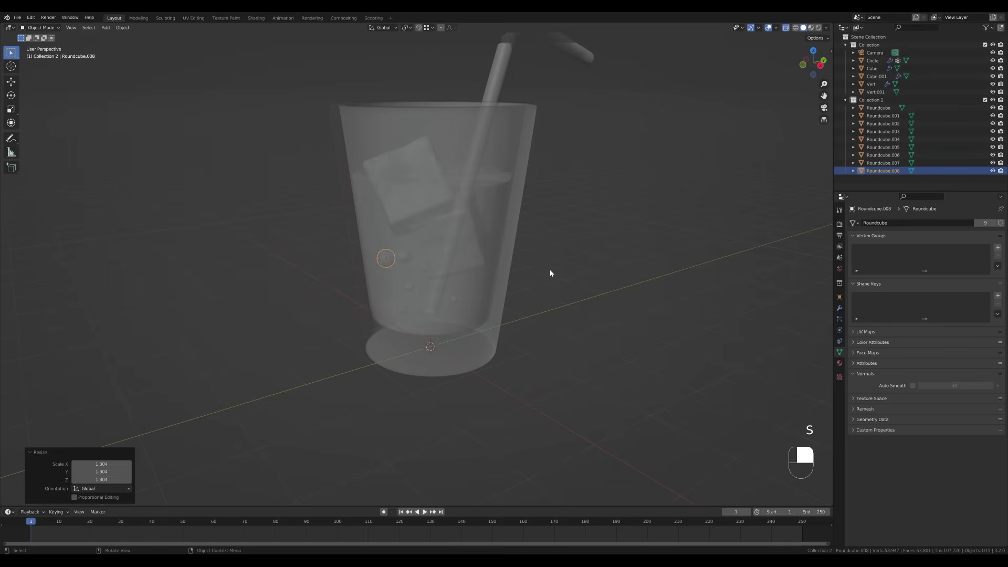
In camera view, raise the camera about 2.09 m along global Z to bring the cup into the frame
{"action": "key", "text": "KP_0"}
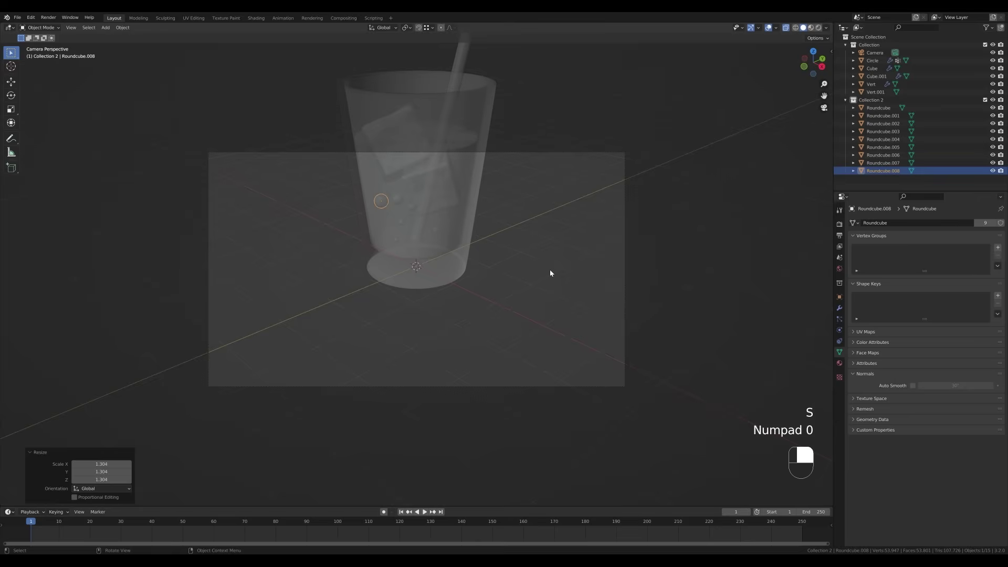
{"action": "left_click", "coordinate": [530, 154]}
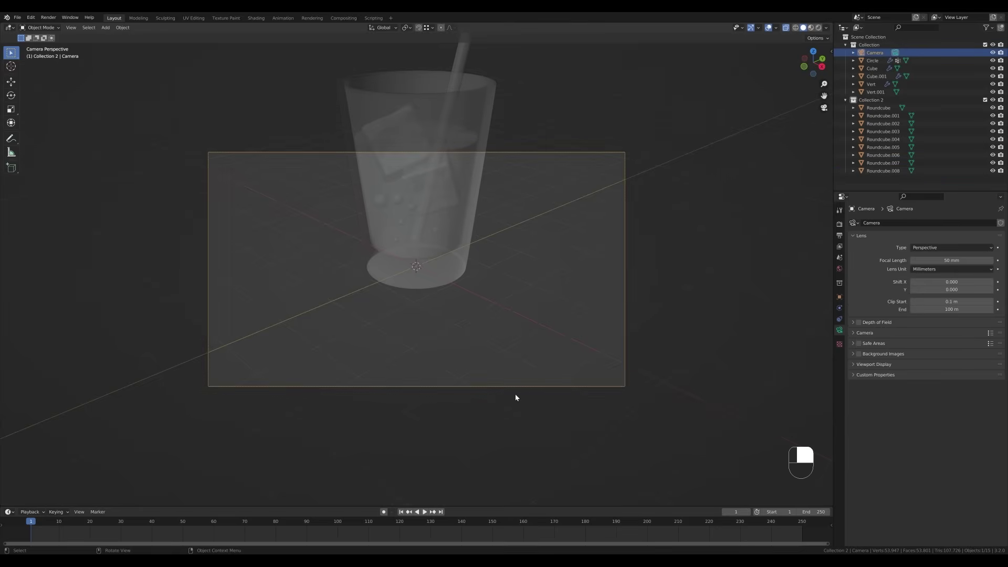
{"action": "key", "text": "g"}
{"action": "key", "text": "z"}
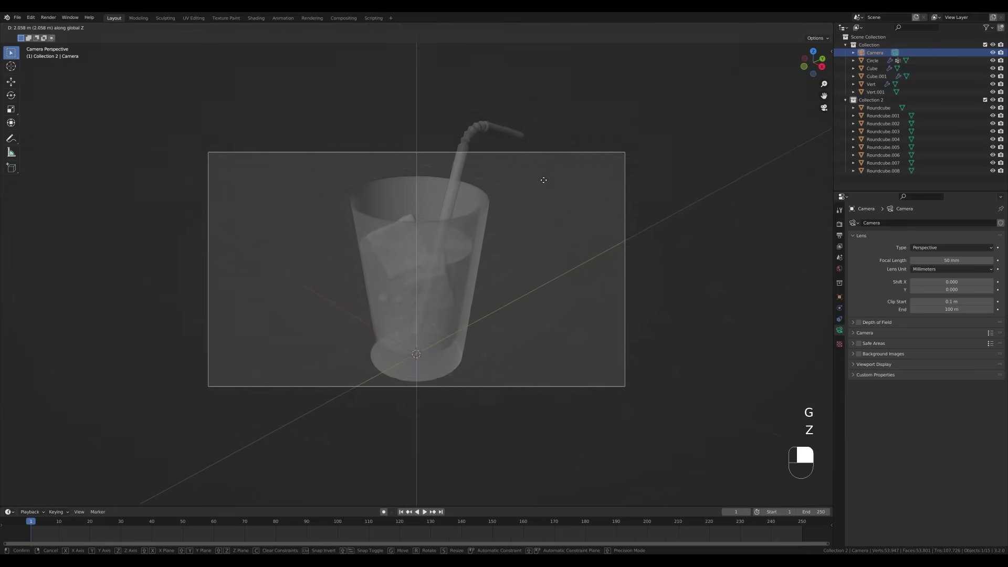
{"action": "left_click", "coordinate": [545, 184]}
Move the camera back along its local Z axis until the whole straw fits, and raise it about 0.19 m
{"action": "key", "text": "g"}
{"action": "key", "text": "z"}
{"action": "key", "text": "z"}
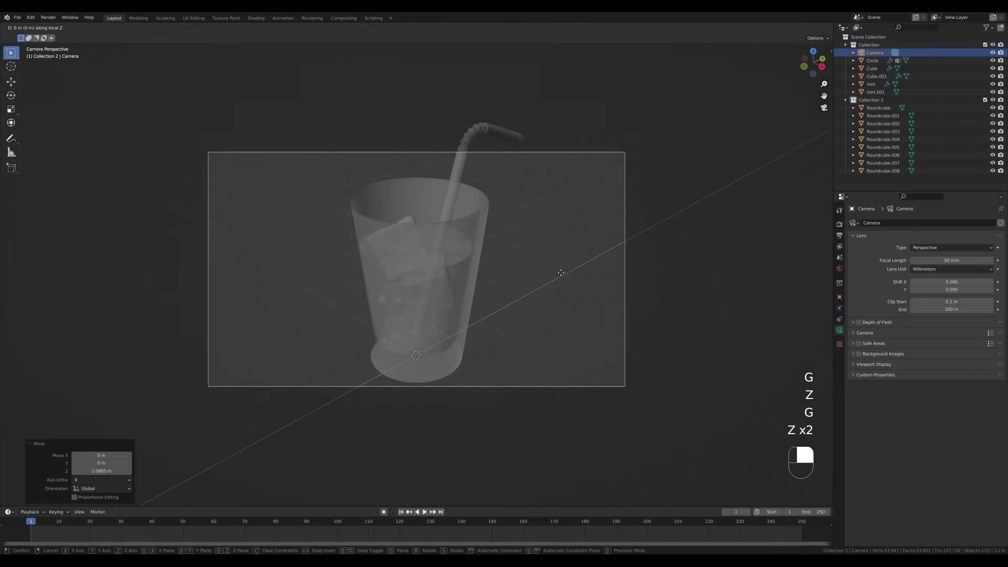
{"action": "left_click", "coordinate": [541, 353]}
{"action": "key", "text": "g"}
{"action": "key", "text": "z"}
{"action": "left_click", "coordinate": [540, 344]}
Set the output resolution to 1600 by 1200 px
{"action": "left_click", "coordinate": [840, 235]}
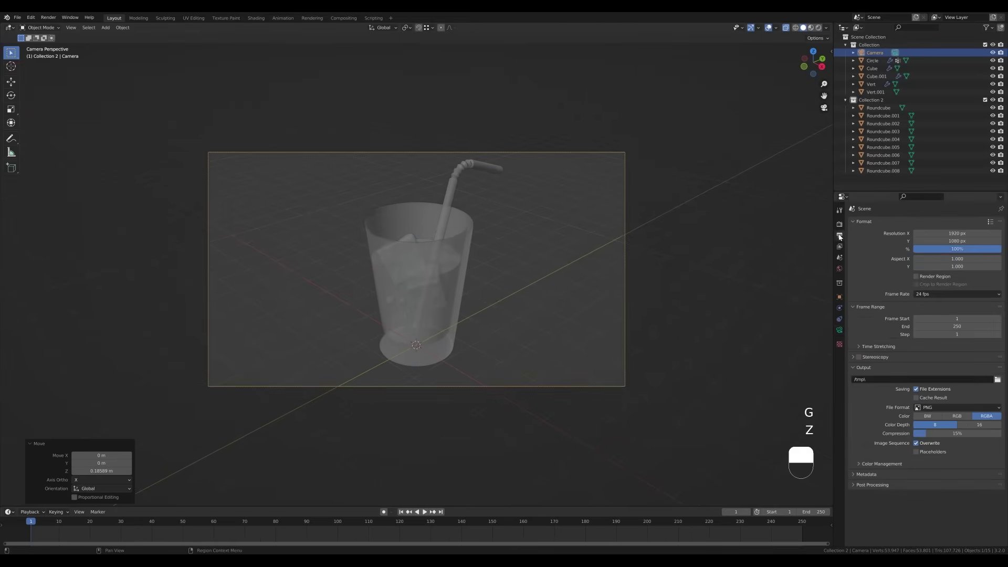
{"action": "left_click", "coordinate": [950, 234]}
{"action": "type", "text": "1600"}
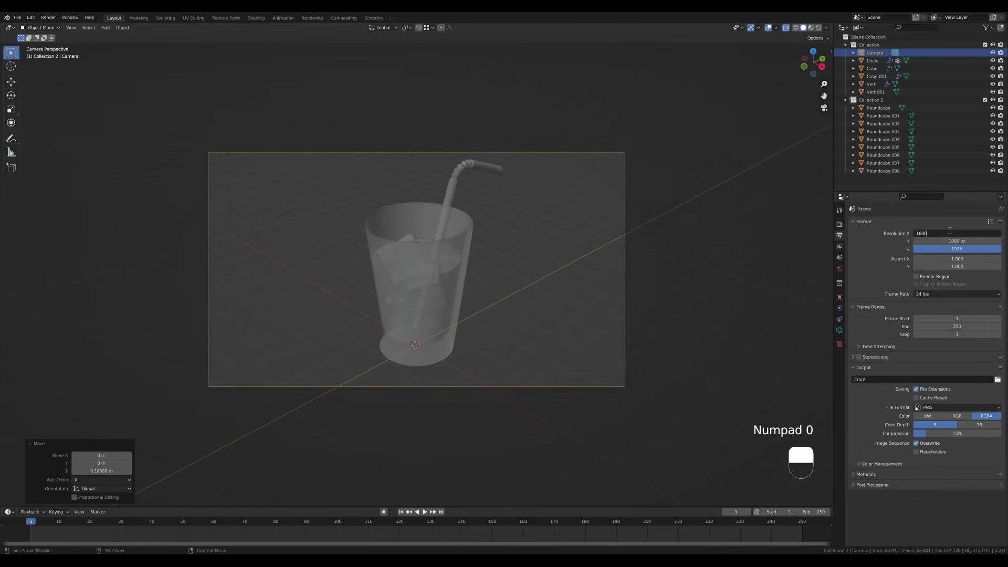
{"action": "key", "text": "Tab"}
{"action": "type", "text": "1200"}
{"action": "key", "text": "Return"}
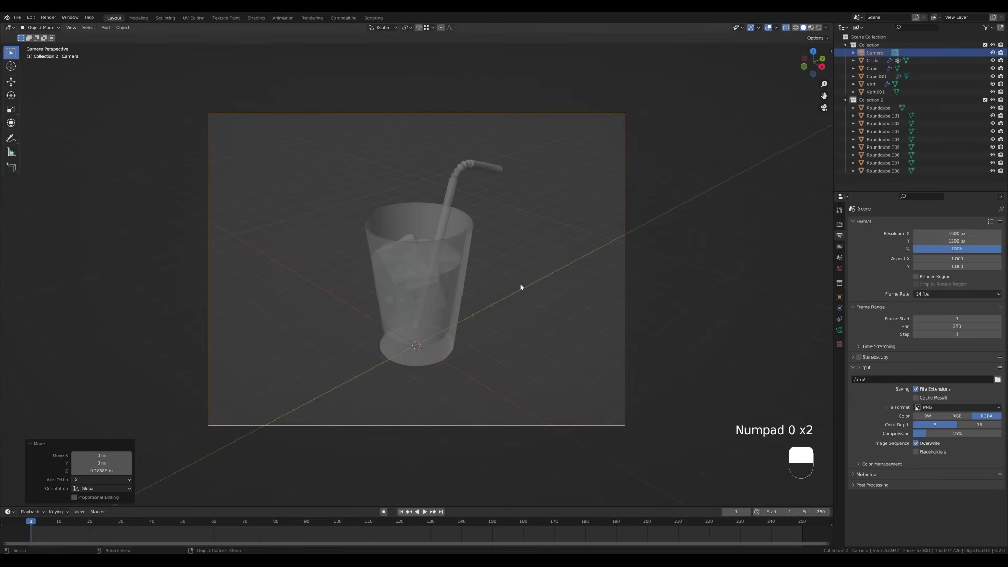
Move the camera slightly closer along its local Z axis and recenter the cup in the frame
{"action": "key", "text": "g"}
{"action": "key", "text": "z"}
{"action": "key", "text": "z"}
{"action": "key", "text": "g"}
{"action": "left_click", "coordinate": [464, 180]}
Rotate the straw about the global Z axis to swing its bent end farther out from the cup in camera view
{"action": "left_click", "coordinate": [462, 173]}
{"action": "key", "text": "r"}
{"action": "key", "text": "z"}
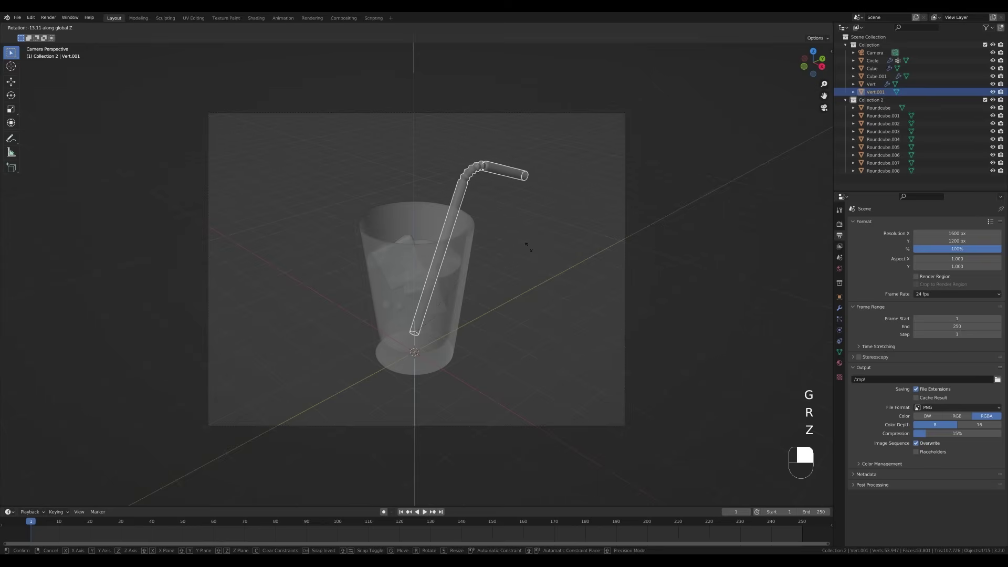
{"action": "left_click", "coordinate": [519, 277]}
Reposition the last duplicated bubble, and move the original bubble about -0.12 m in X, -0.24 m in Y and -0.16 m in Z
{"action": "left_click", "coordinate": [388, 295]}
{"action": "key", "text": "g"}
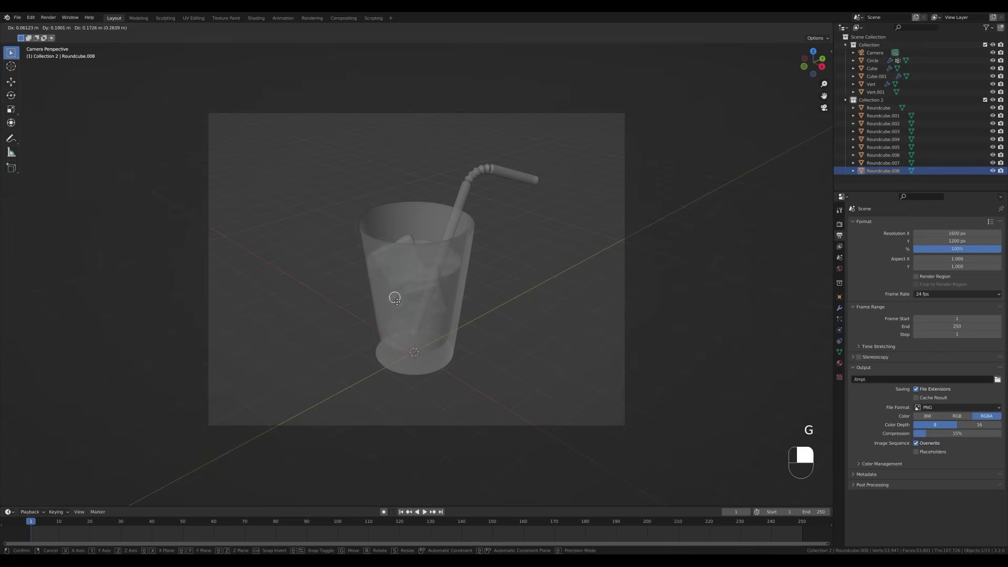
{"action": "left_click", "coordinate": [391, 301]}
{"action": "left_click", "coordinate": [399, 307]}
{"action": "left_click", "coordinate": [401, 309]}
{"action": "left_click", "coordinate": [401, 311]}
{"action": "key", "text": "g"}
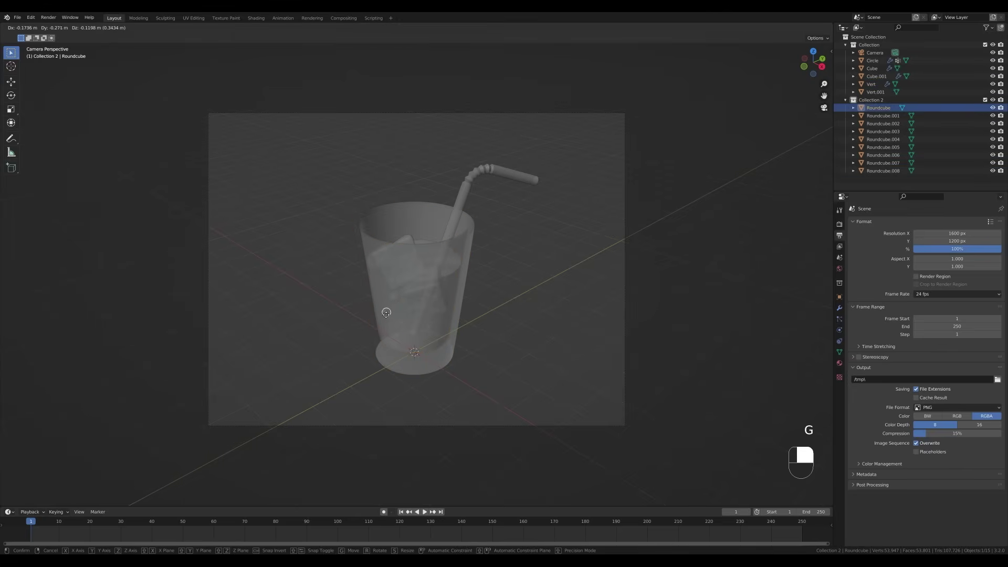
{"action": "left_click", "coordinate": [389, 314]}
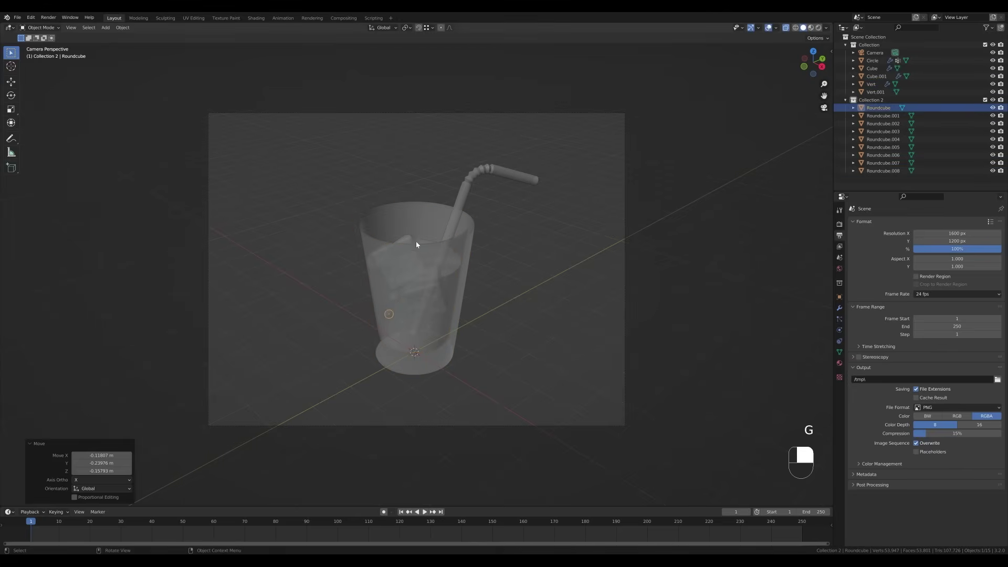
Turn off X-ray display and save the file
{"action": "left_click", "coordinate": [786, 28]}
{"action": "key", "text": "ctrl+s"}
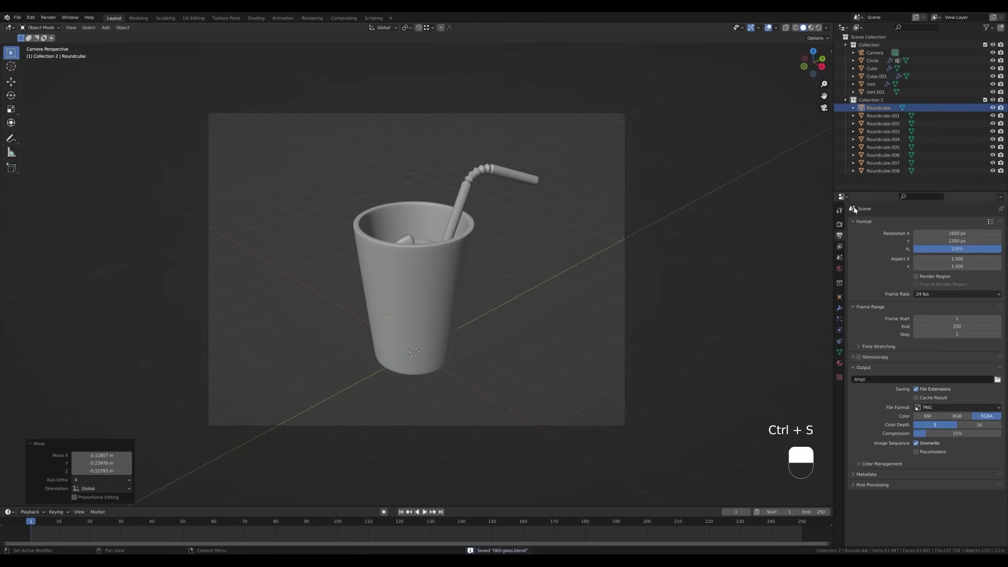
Enable Ambient Occlusion, Bloom and Screen Space Reflections with Refraction for the Eevee render
{"action": "left_click", "coordinate": [841, 226]}
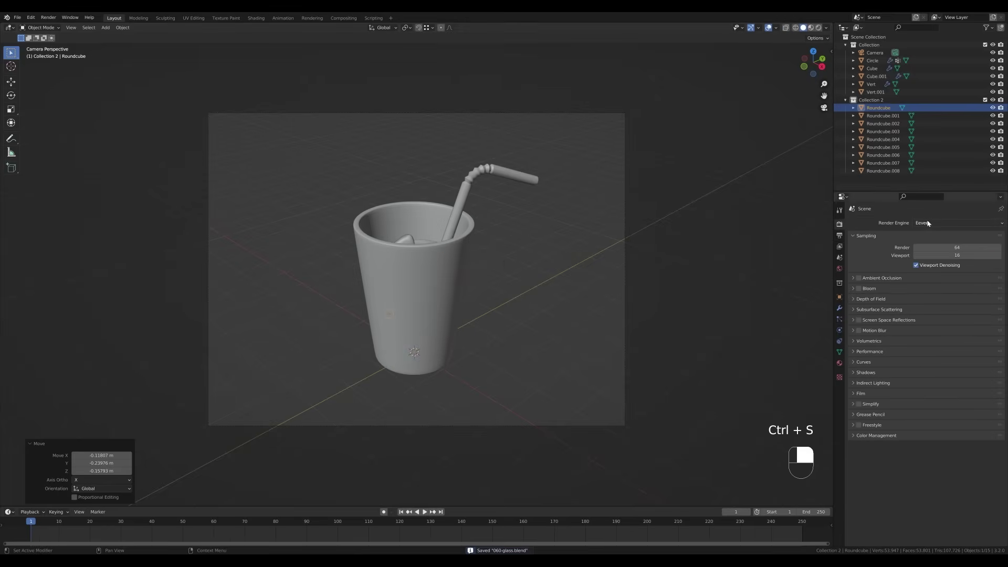
{"action": "left_click", "coordinate": [859, 277]}
{"action": "left_click", "coordinate": [859, 289]}
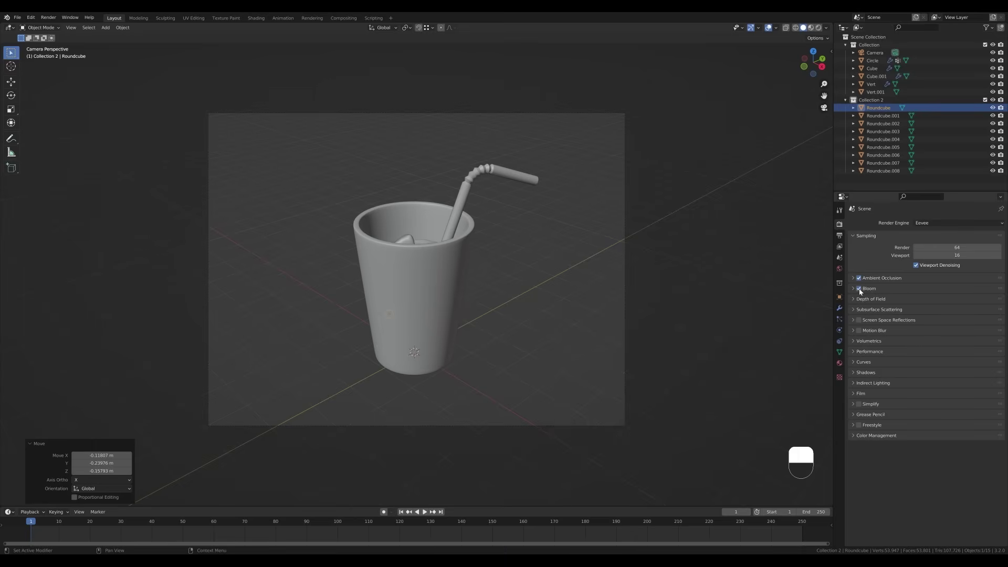
{"action": "left_click", "coordinate": [854, 321]}
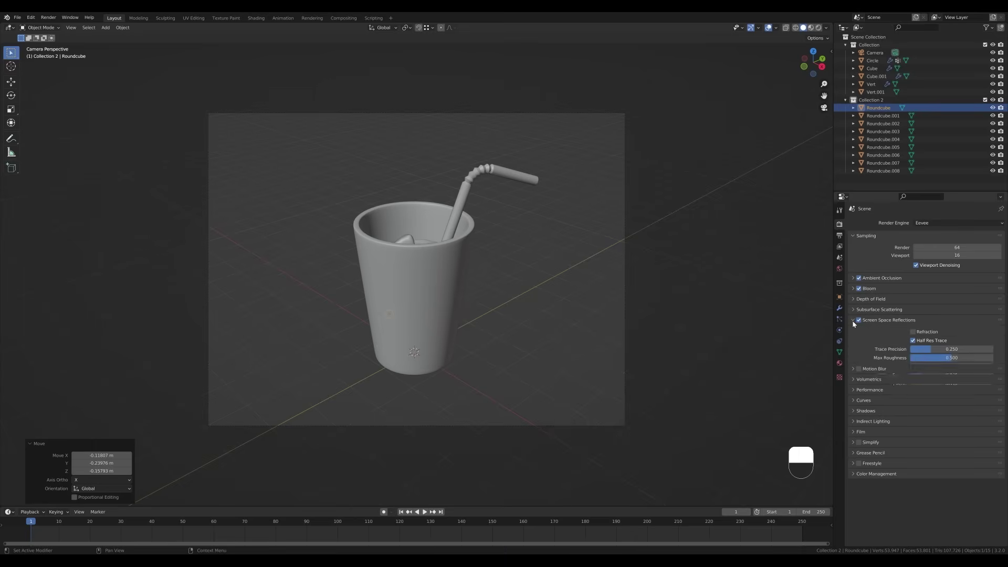
{"action": "left_click", "coordinate": [914, 333]}
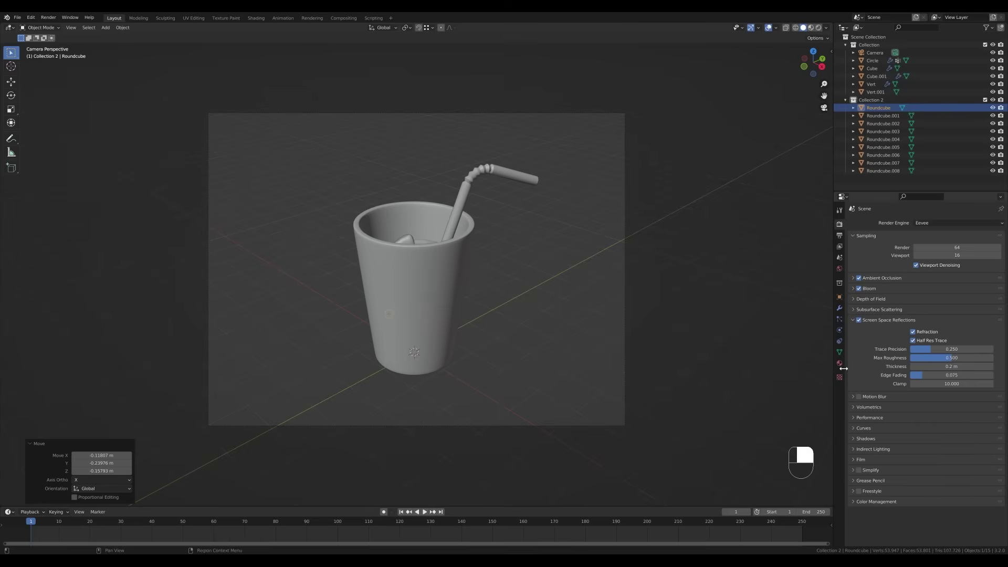
Switch the render engine to Cycles on GPU Compute, with denoising enabled for viewport and render
{"action": "left_click", "coordinate": [933, 224]}
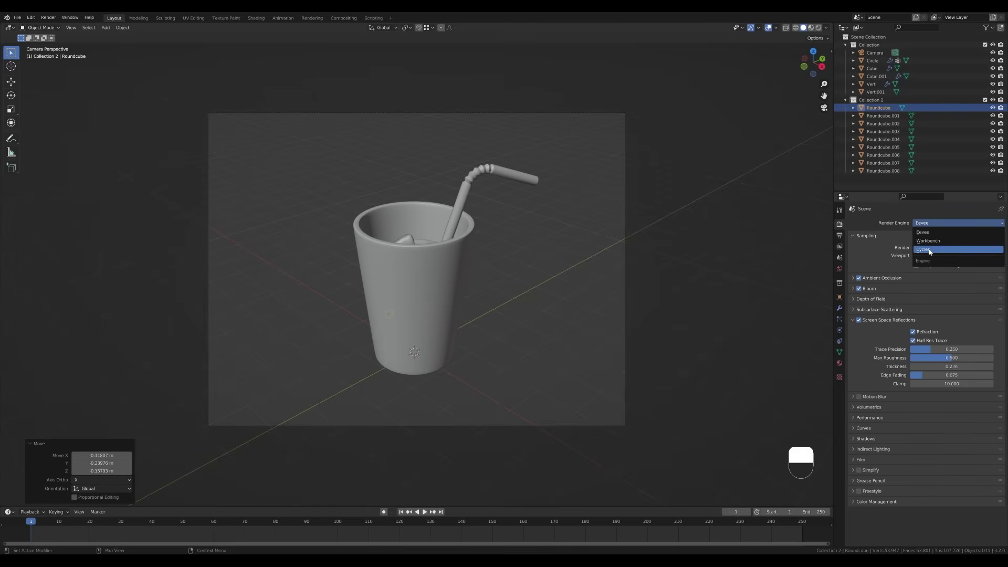
{"action": "left_click", "coordinate": [932, 250]}
{"action": "left_click", "coordinate": [935, 243]}
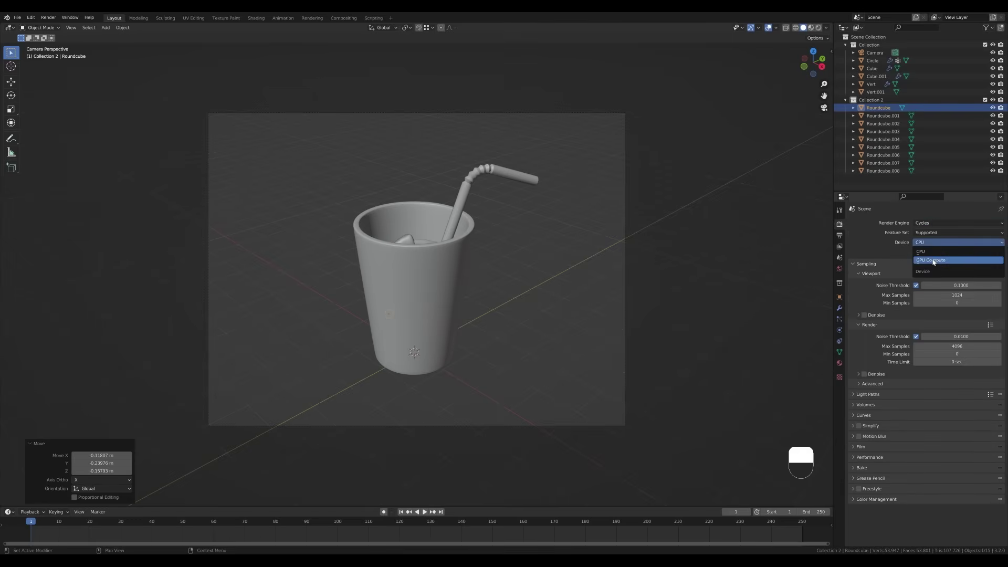
{"action": "left_click", "coordinate": [933, 260]}
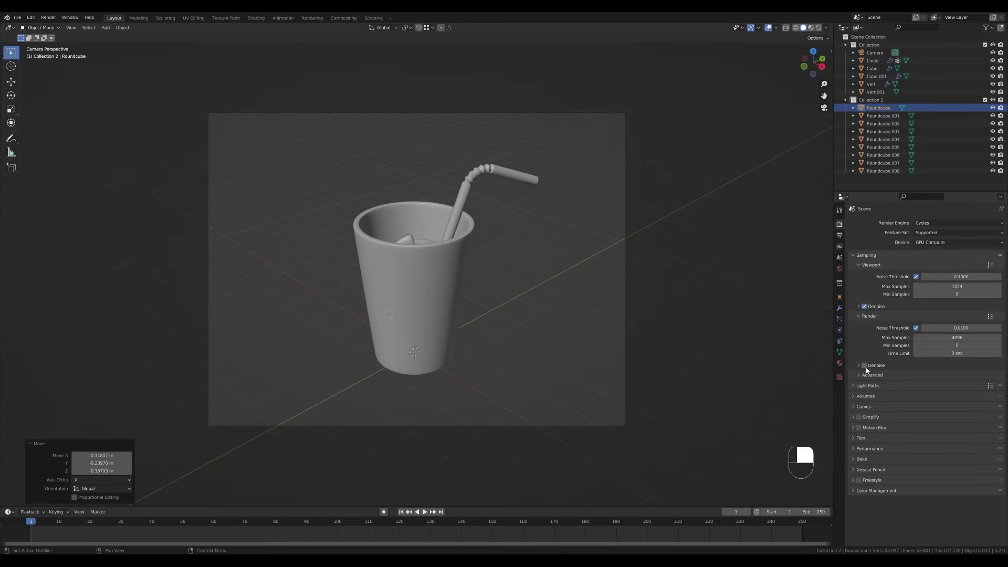
Set the Cycles tile size to 512 and the render's maximum samples to 512
{"action": "left_click", "coordinate": [870, 449]}
{"action": "left_click", "coordinate": [953, 509]}
{"action": "type", "text": "512"}
{"action": "key", "text": "Return"}
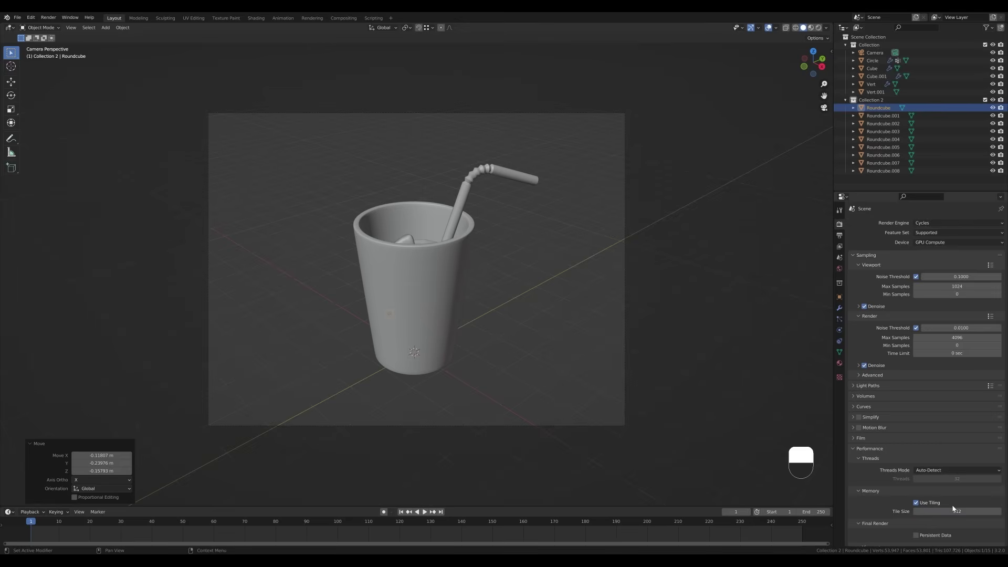
{"action": "left_click", "coordinate": [864, 449]}
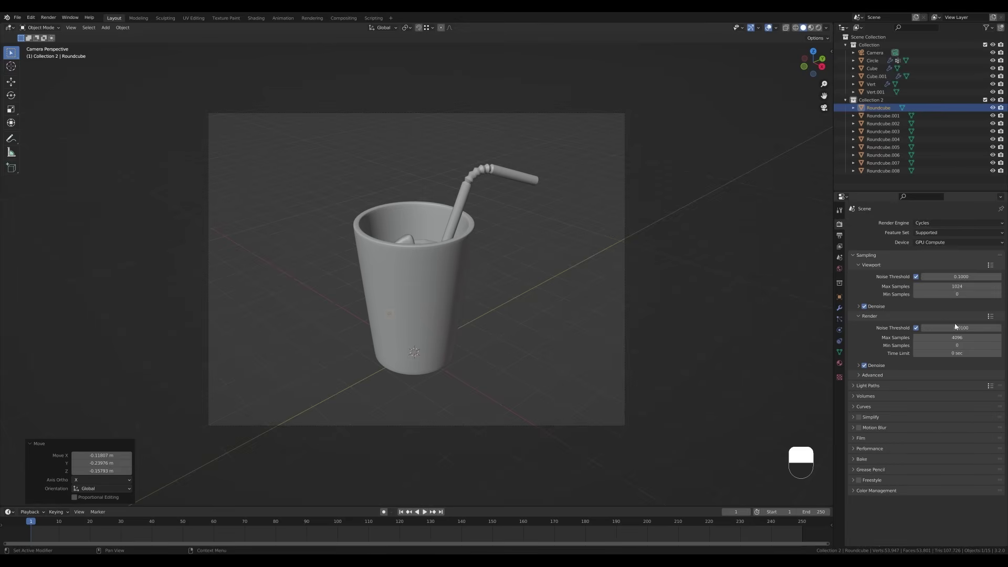
{"action": "left_click", "coordinate": [957, 338]}
{"action": "type", "text": "512"}
{"action": "key", "text": "Return"}
Set a render region enclosing the whole camera frame and switch the viewport shading to Material Preview
{"action": "left_click", "coordinate": [839, 363]}
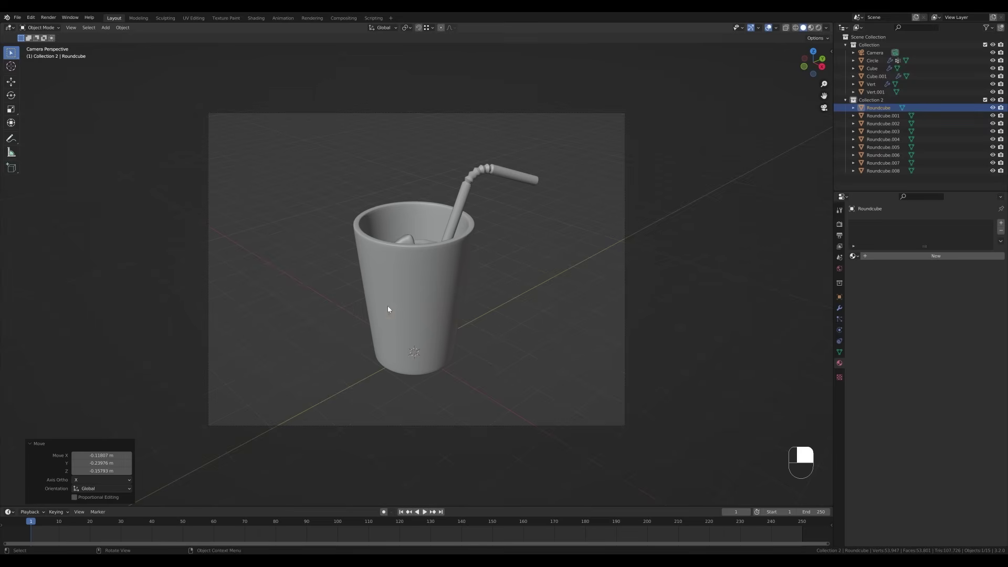
{"action": "key", "text": "ctrl+b"}
{"action": "left_click_drag", "start_coordinate": [169, 77], "coordinate": [664, 456]}
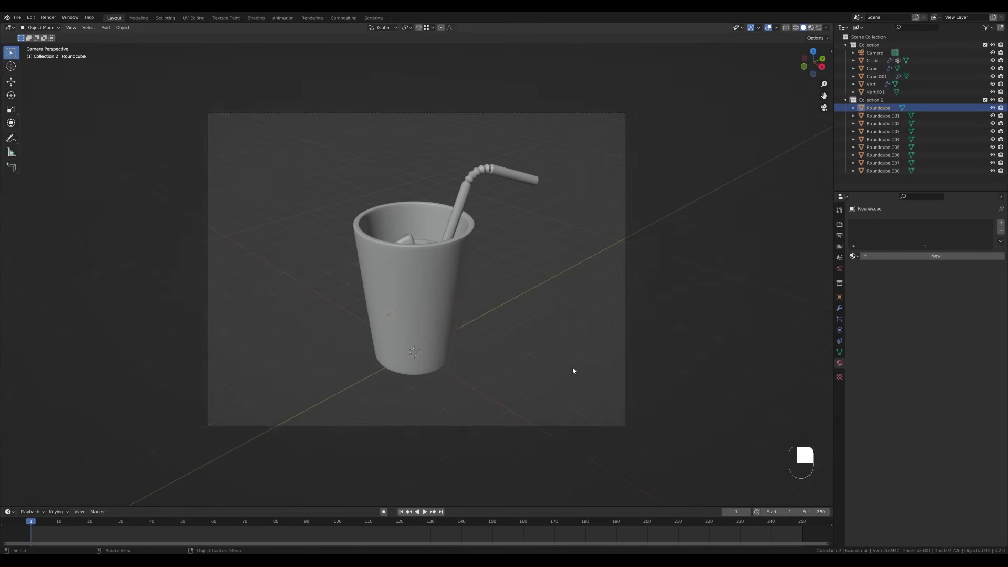
{"action": "key", "text": "z"}
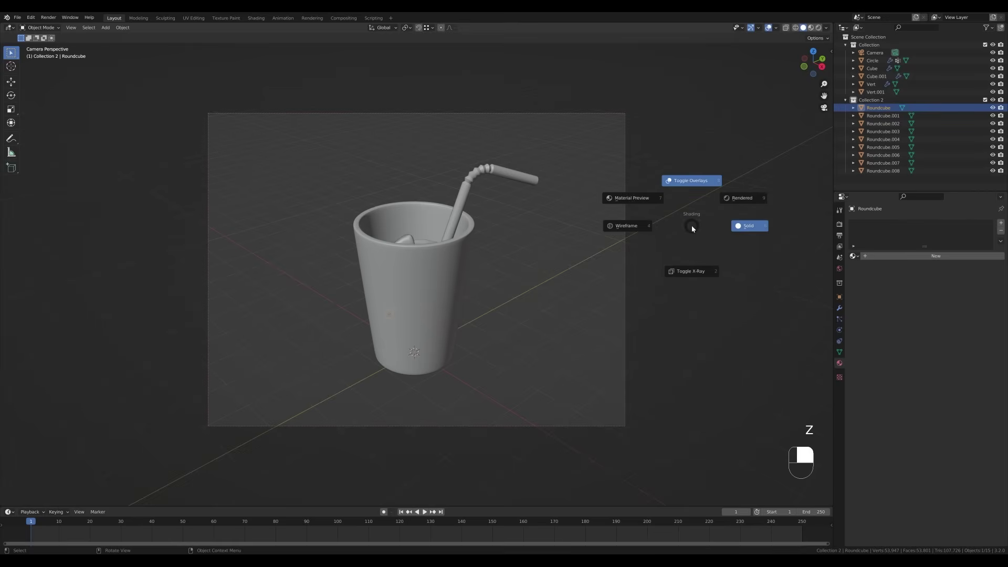
{"action": "left_click", "coordinate": [615, 186]}
Create a new material for the cup and set its Transmission to 1.000
{"action": "left_click", "coordinate": [435, 282]}
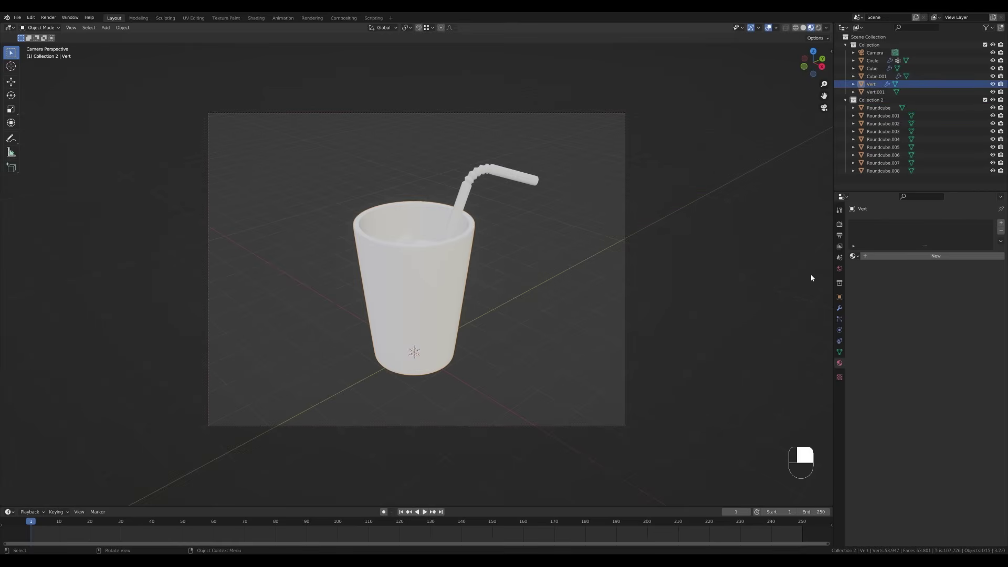
{"action": "left_click", "coordinate": [911, 256]}
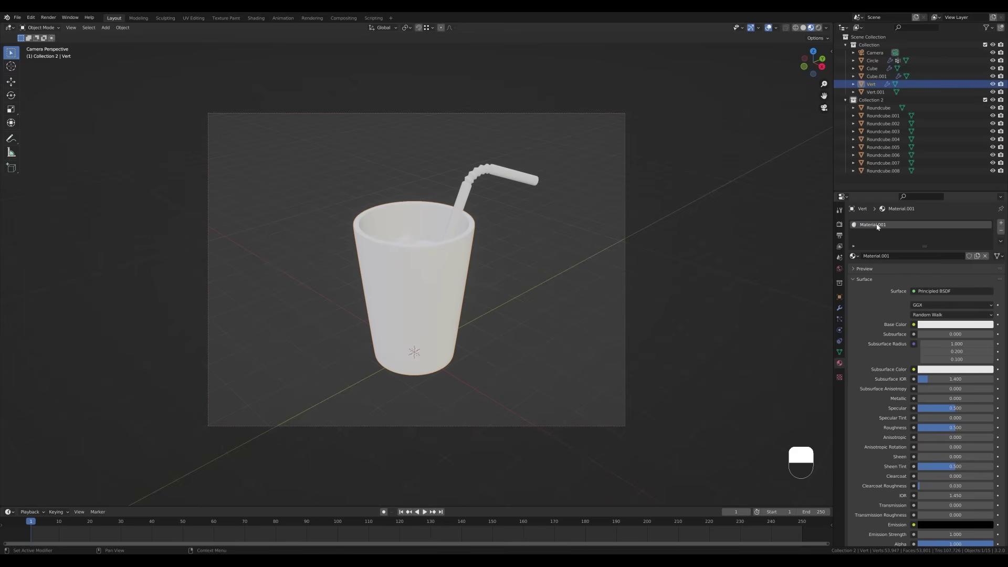
{"action": "scroll", "coordinate": [874, 420], "scroll_direction": "down", "scroll_amount": 4}
{"action": "left_click_drag", "start_coordinate": [938, 421], "coordinate": [992, 421]}
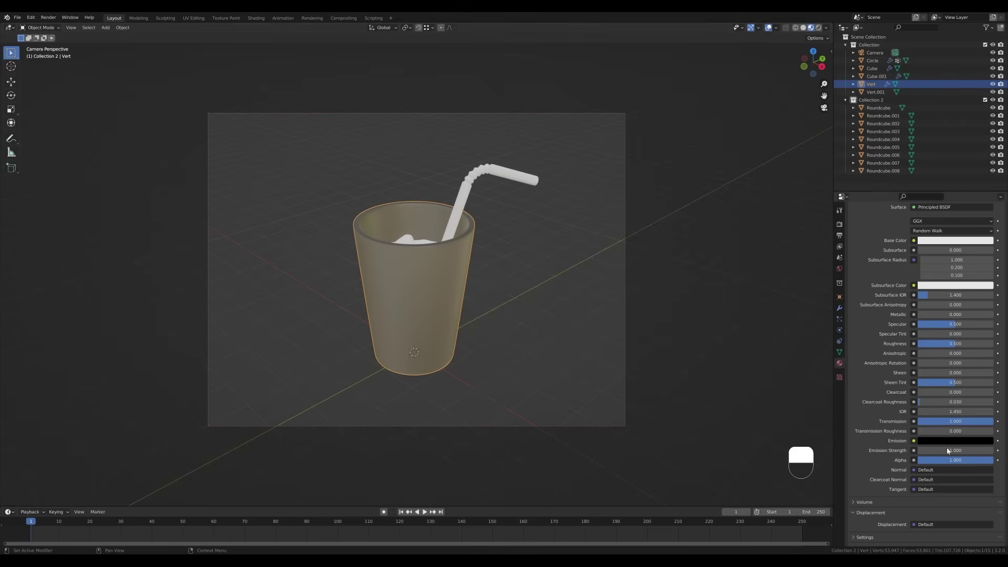
Enable Screen Space Refraction in the cup material's viewport display settings
{"action": "scroll", "coordinate": [870, 427], "scroll_direction": "down", "scroll_amount": 2}
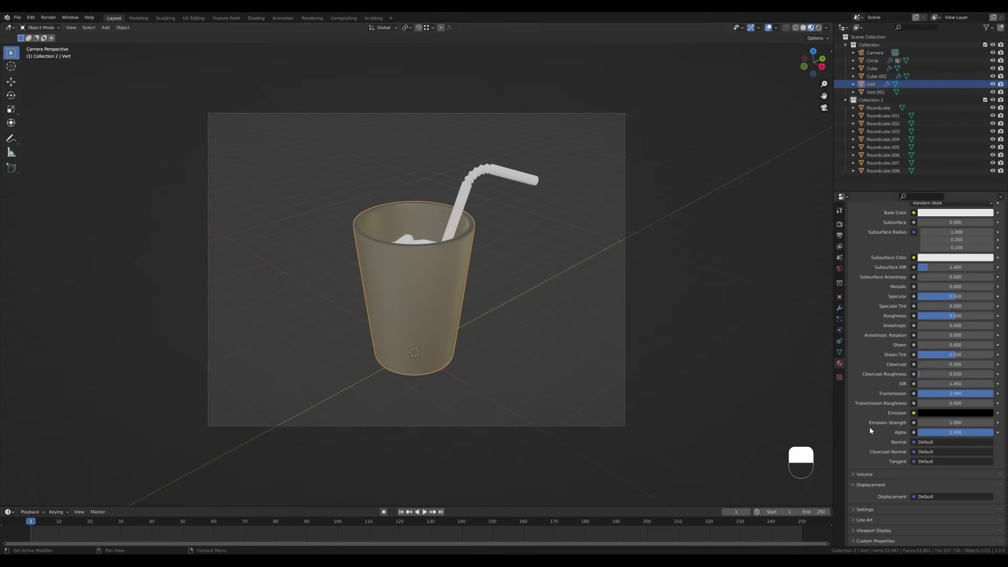
{"action": "left_click", "coordinate": [872, 532]}
{"action": "scroll", "coordinate": [890, 511], "scroll_direction": "down", "scroll_amount": 5}
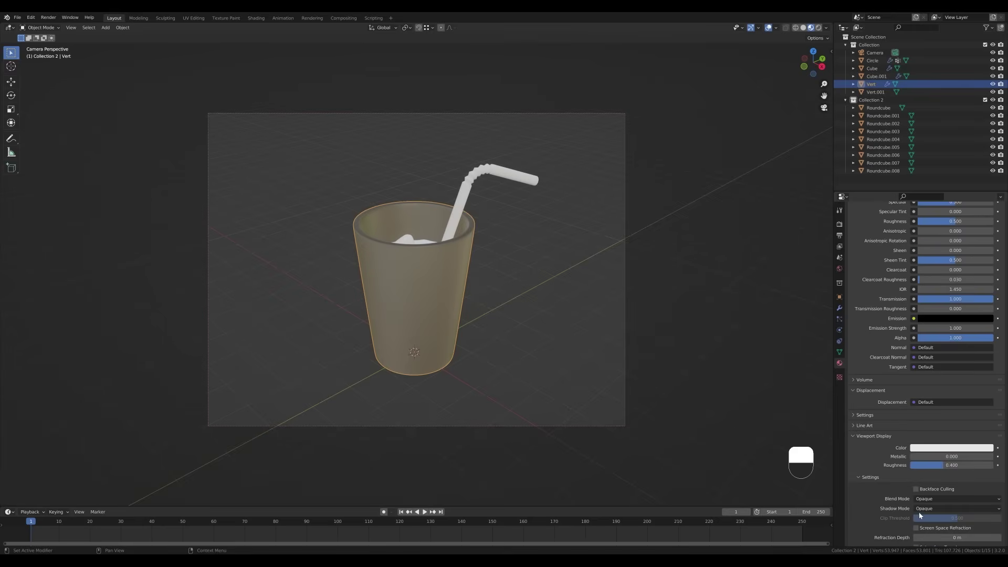
{"action": "scroll", "coordinate": [916, 514], "scroll_direction": "down", "scroll_amount": 2}
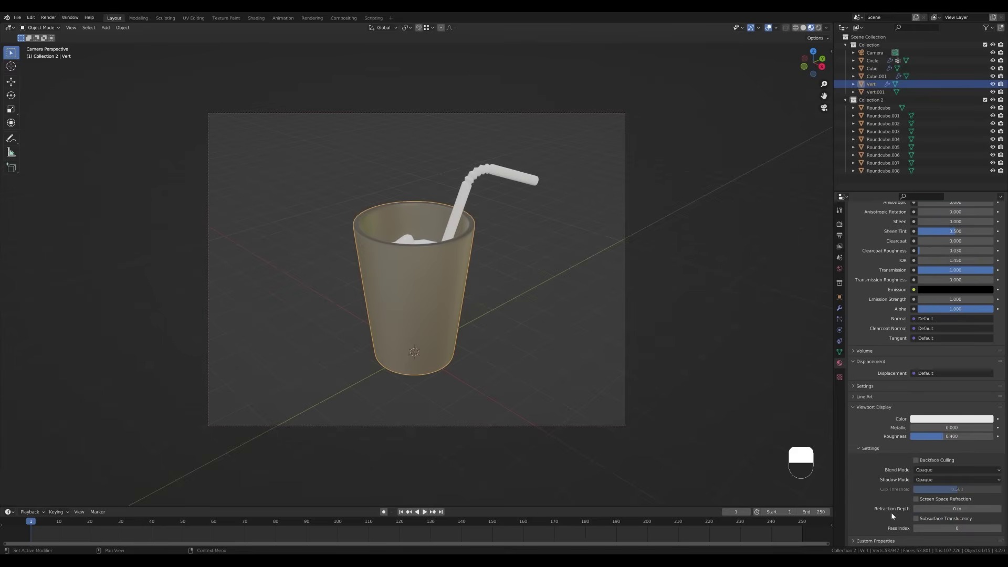
{"action": "left_click", "coordinate": [917, 500]}
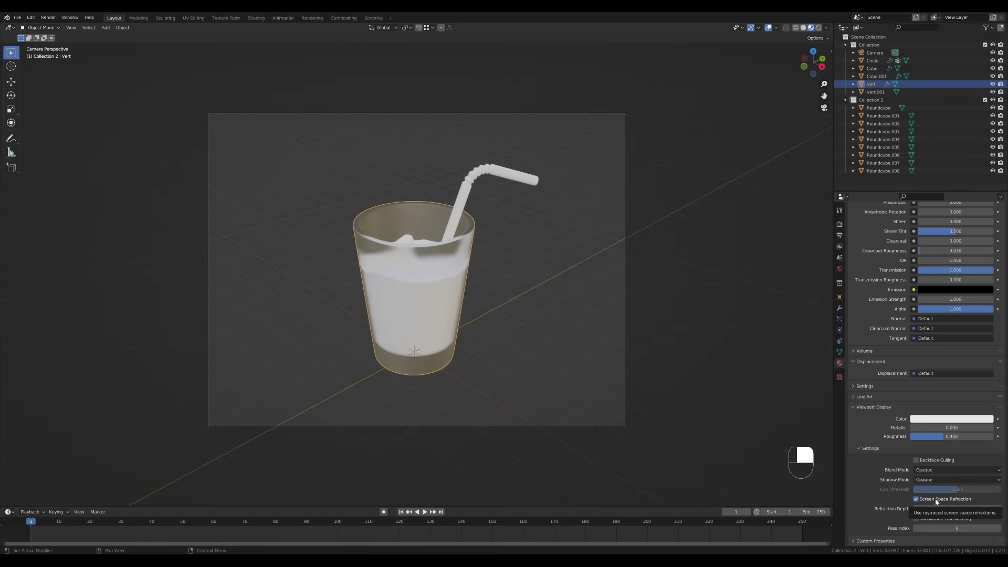
Set the cup material's Roughness to 0.1
{"action": "middle_click_drag", "start_coordinate": [426, 280], "coordinate": [449, 279]}
{"action": "scroll", "coordinate": [449, 279], "scroll_direction": "up", "scroll_amount": 2}
{"action": "scroll", "coordinate": [880, 377], "scroll_direction": "up", "scroll_amount": 2}
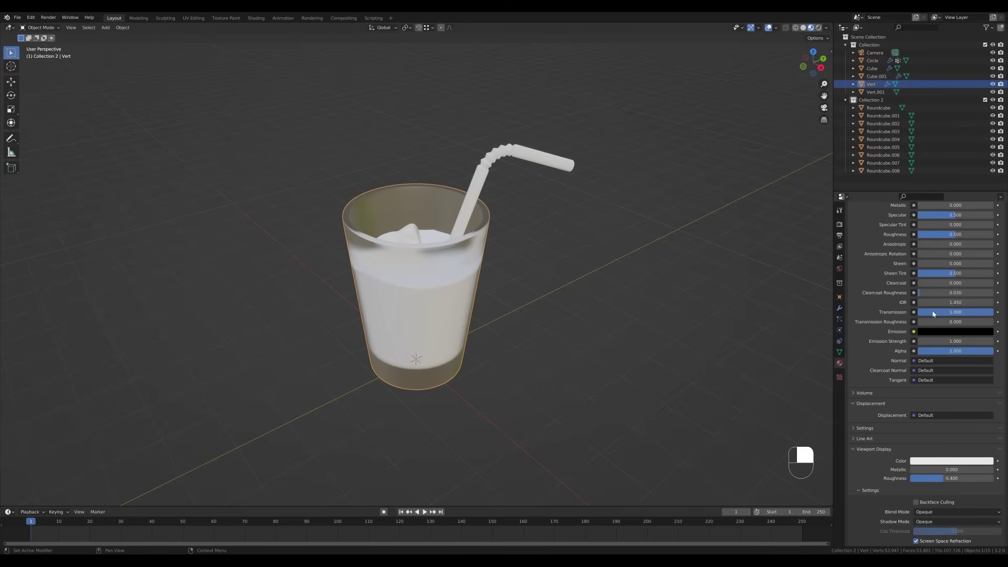
{"action": "scroll", "coordinate": [881, 337], "scroll_direction": "up", "scroll_amount": 5}
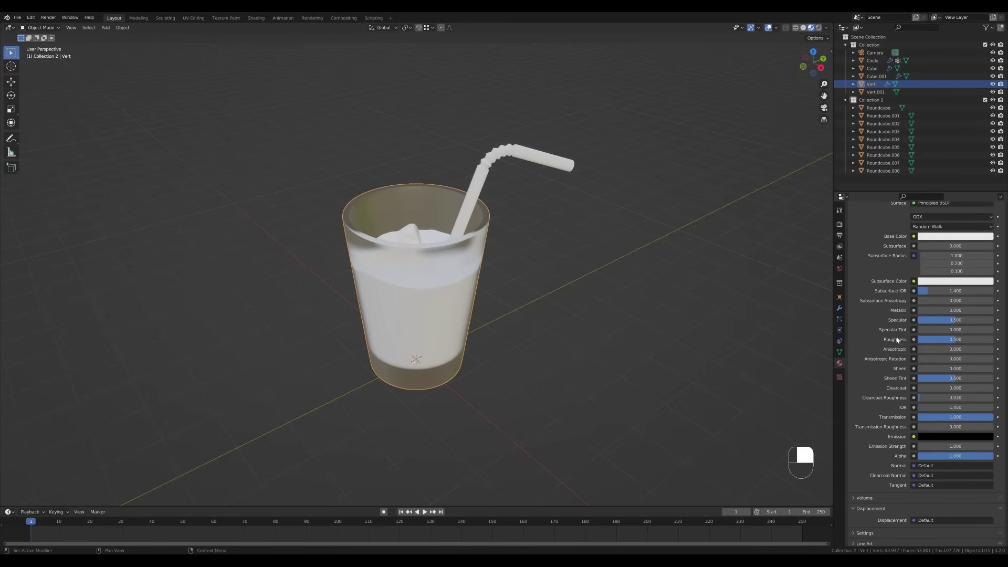
{"action": "left_click", "coordinate": [956, 339]}
{"action": "type", "text": "0.1"}
{"action": "key", "text": "Return"}
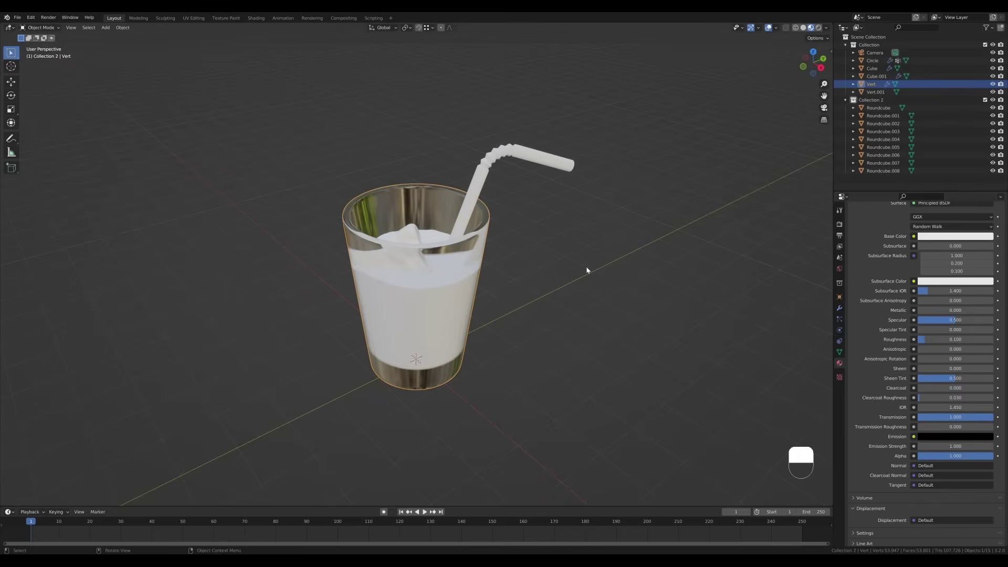
Create a new material for the liquid with Transmission 1.000 and Screen Space Refraction enabled
{"action": "left_click", "coordinate": [434, 236]}
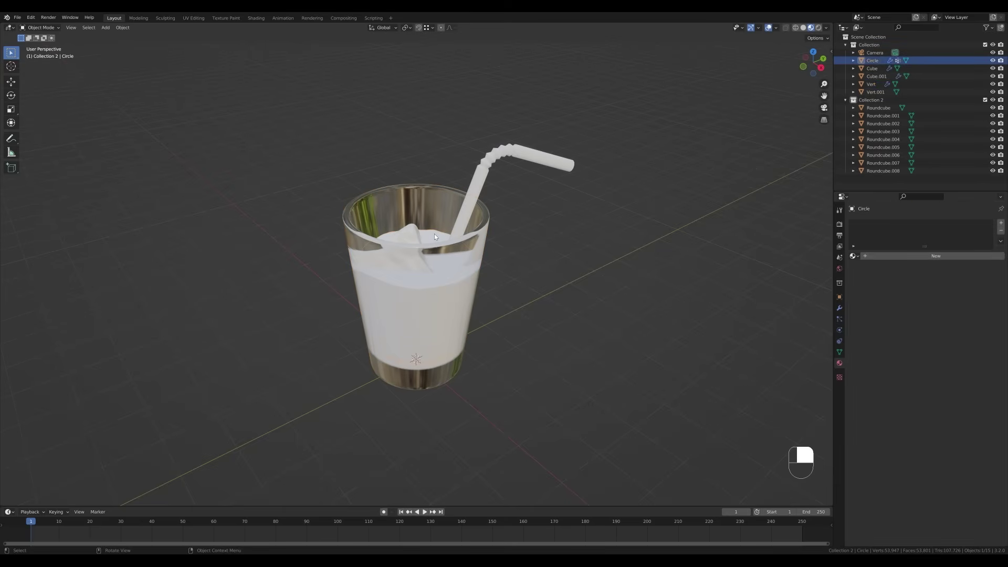
{"action": "left_click", "coordinate": [900, 256]}
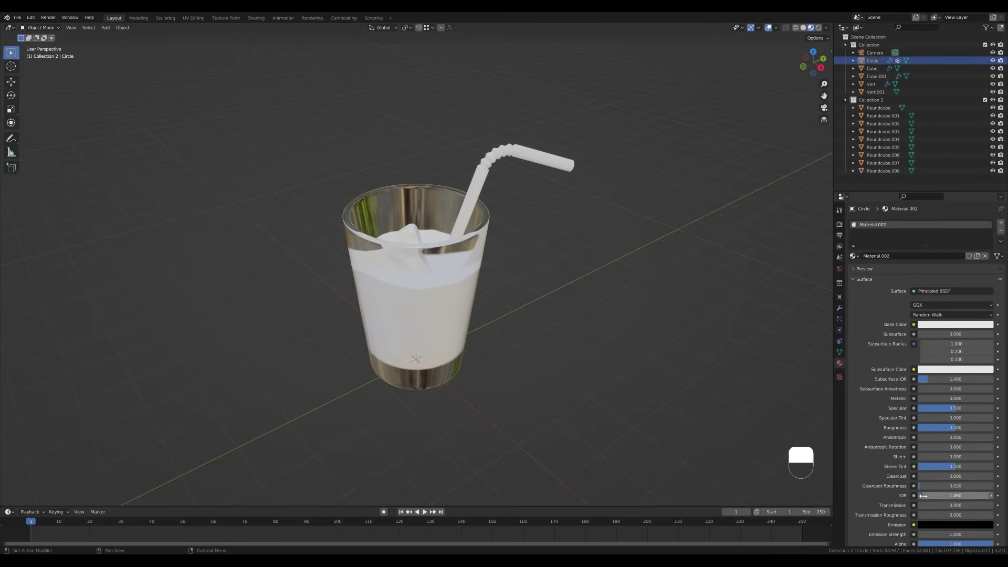
{"action": "left_click_drag", "start_coordinate": [926, 506], "coordinate": [994, 506]}
{"action": "scroll", "coordinate": [889, 480], "scroll_direction": "down", "scroll_amount": 8}
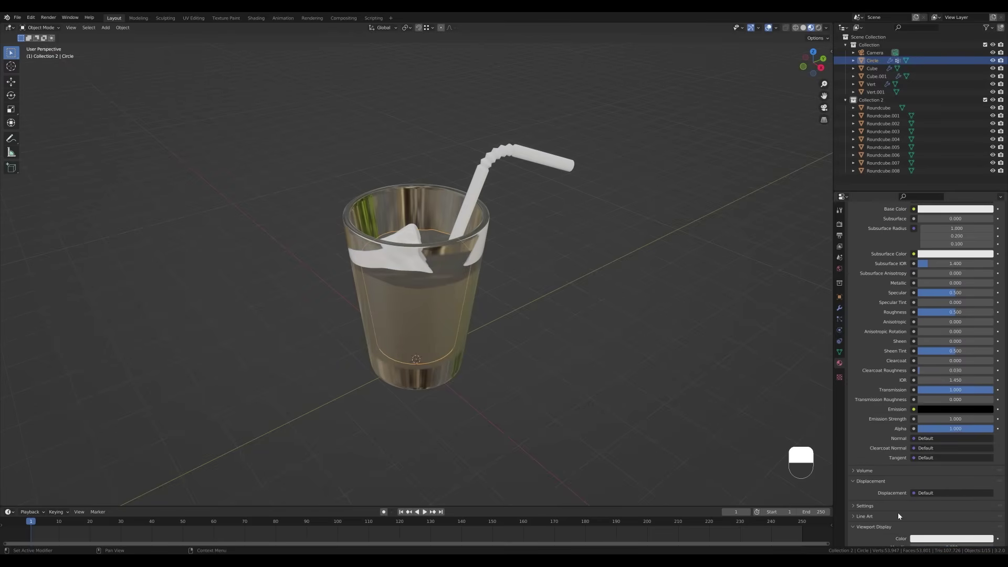
{"action": "left_click", "coordinate": [917, 535]}
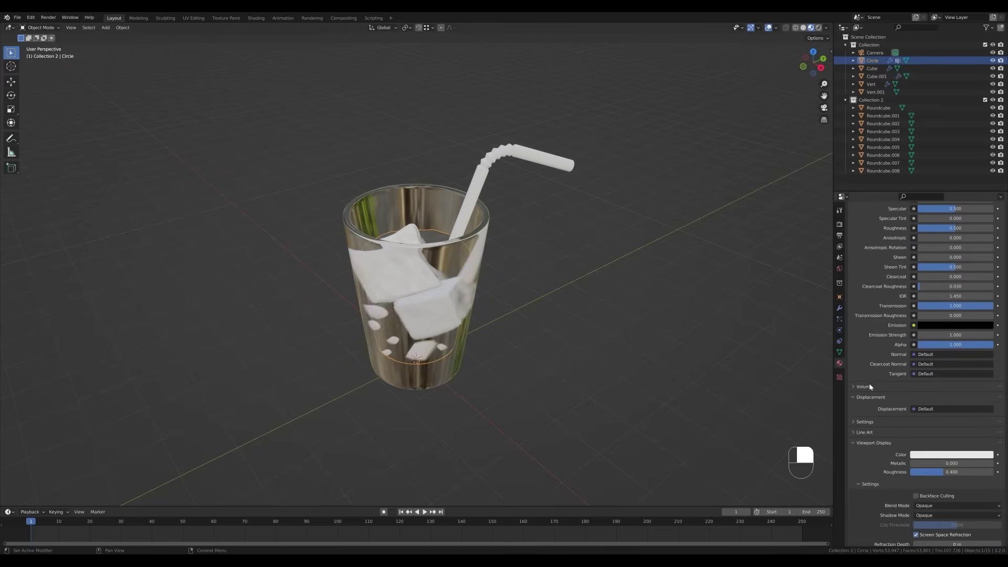
Set the liquid material's IOR to 1.333 and lower its Roughness to about 0.03
{"action": "scroll", "coordinate": [870, 385], "scroll_direction": "up", "scroll_amount": 4}
{"action": "left_click", "coordinate": [984, 368]}
{"action": "type", "text": "1.333"}
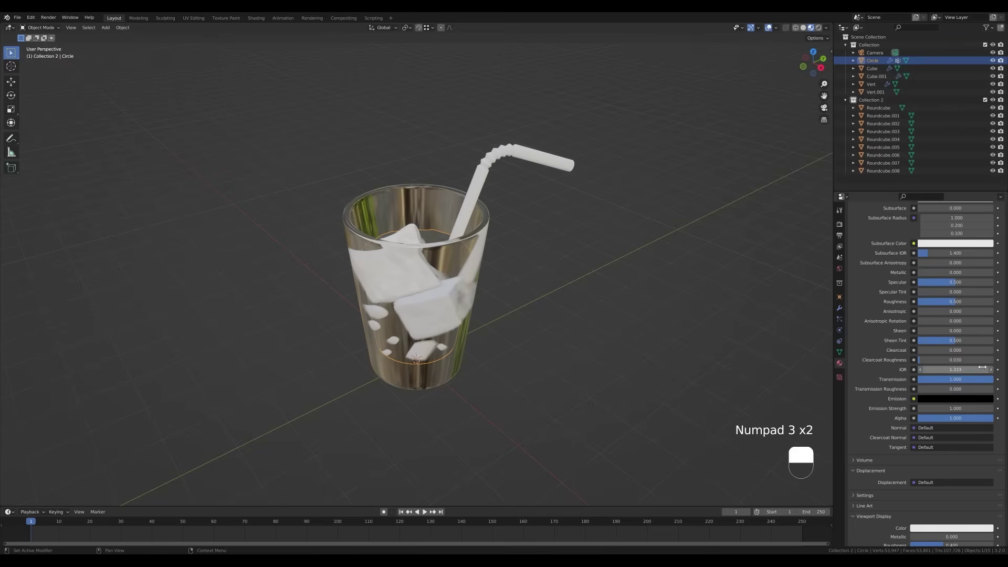
{"action": "key", "text": "Return"}
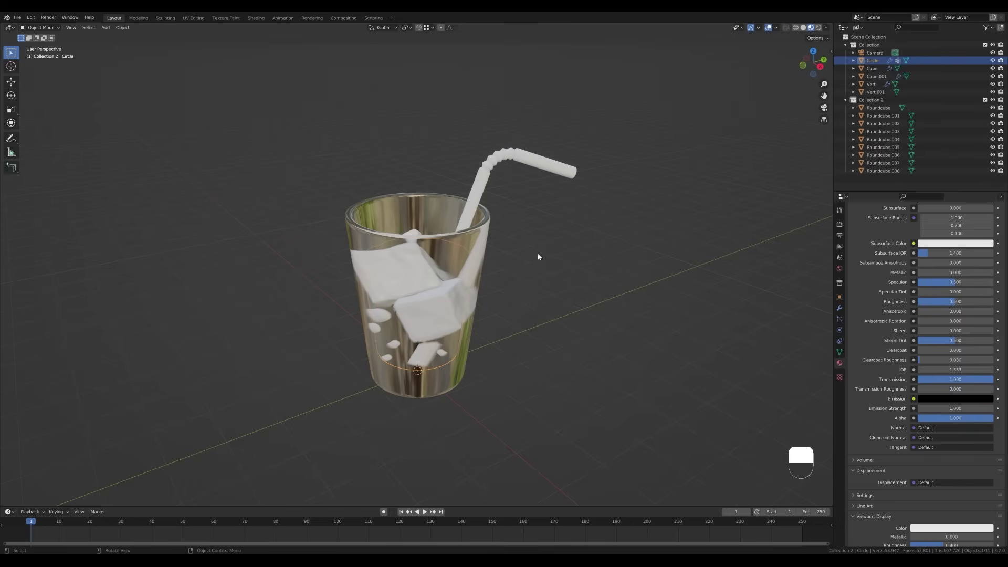
{"action": "left_click_drag", "start_coordinate": [956, 301], "coordinate": [920, 302]}
Replace the ice cubes' material with the cup's Material.001
{"action": "middle_click_drag", "start_coordinate": [572, 255], "coordinate": [422, 228]}
{"action": "left_click", "coordinate": [414, 235]}
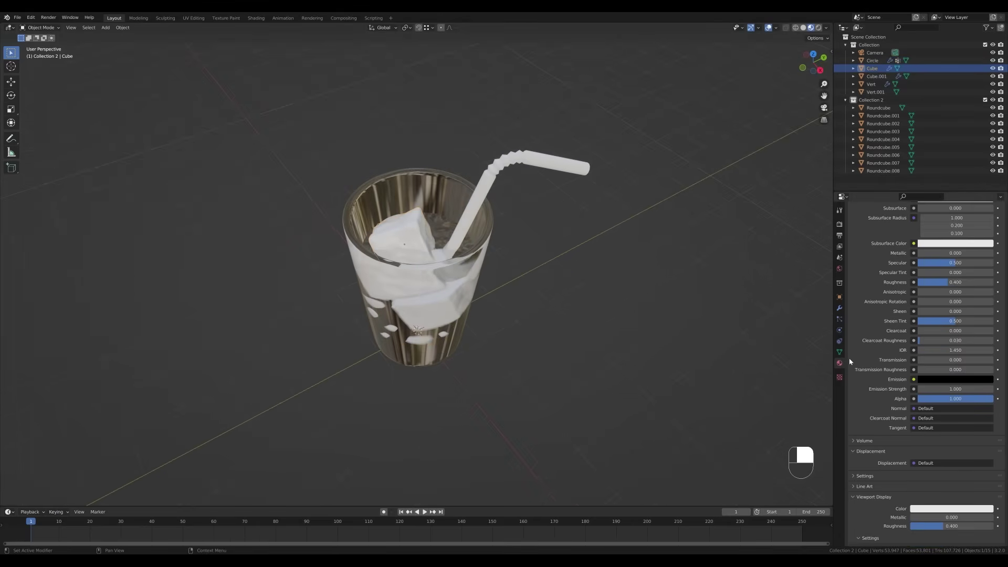
{"action": "scroll", "coordinate": [880, 415], "scroll_direction": "up", "scroll_amount": 5}
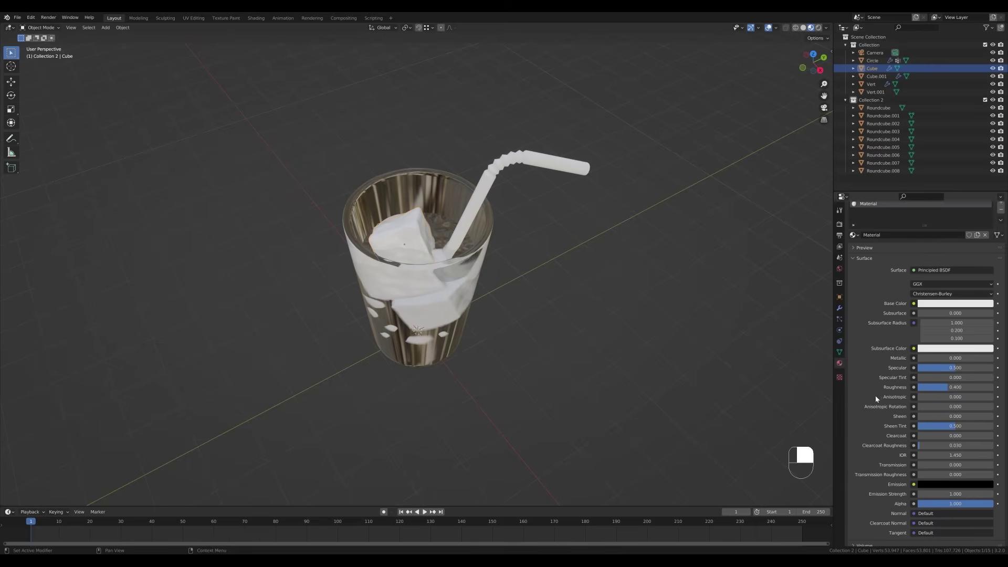
{"action": "left_click", "coordinate": [855, 236]}
{"action": "left_click", "coordinate": [874, 255]}
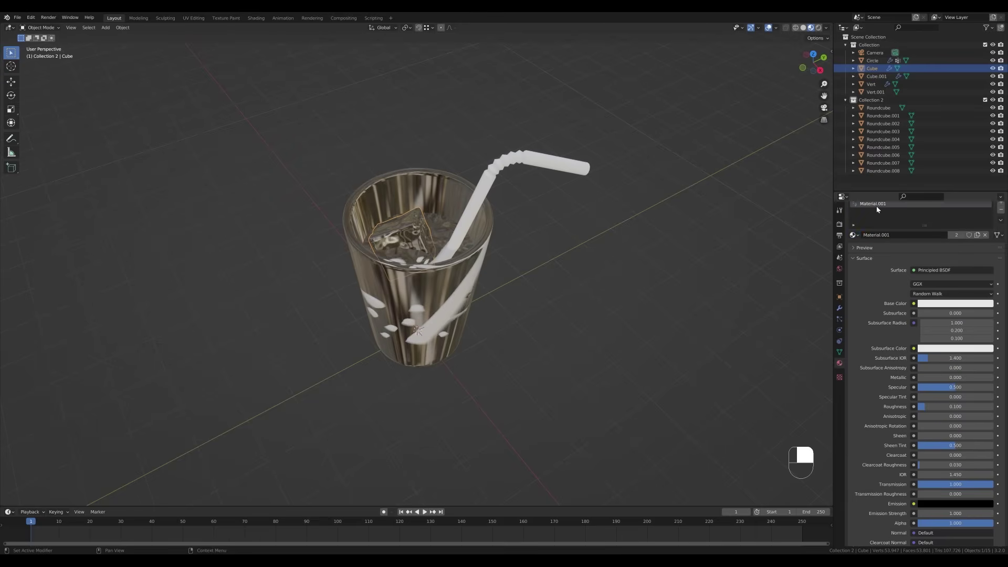
Rename the material shared by cup and ice to Glass and the liquid's material to Liquid
{"action": "double_click", "coordinate": [881, 209]}
{"action": "type", "text": "Glass"}
{"action": "key", "text": "Return"}
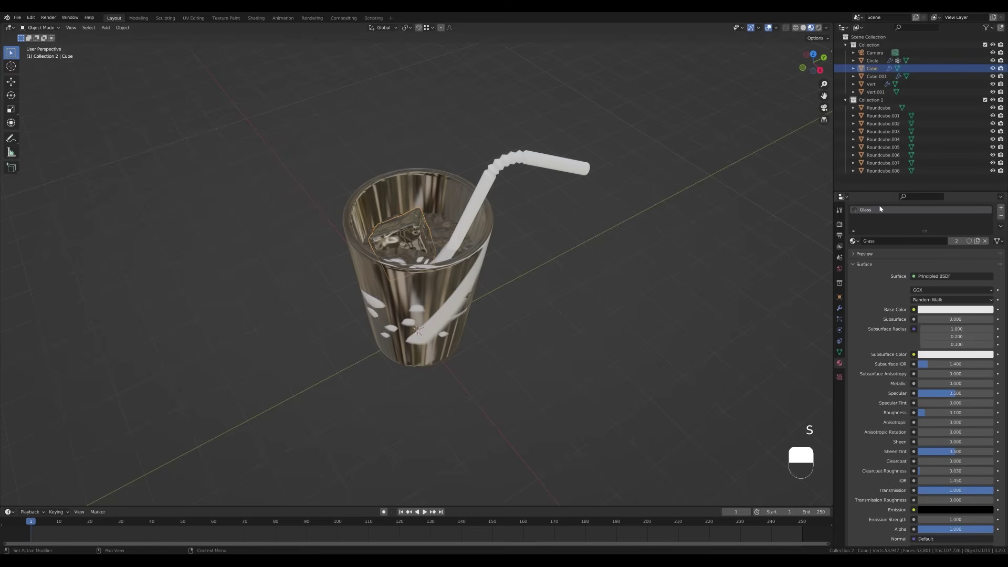
{"action": "left_click", "coordinate": [438, 221]}
{"action": "double_click", "coordinate": [880, 210]}
{"action": "type", "text": "Liquid"}
{"action": "key", "text": "Return"}
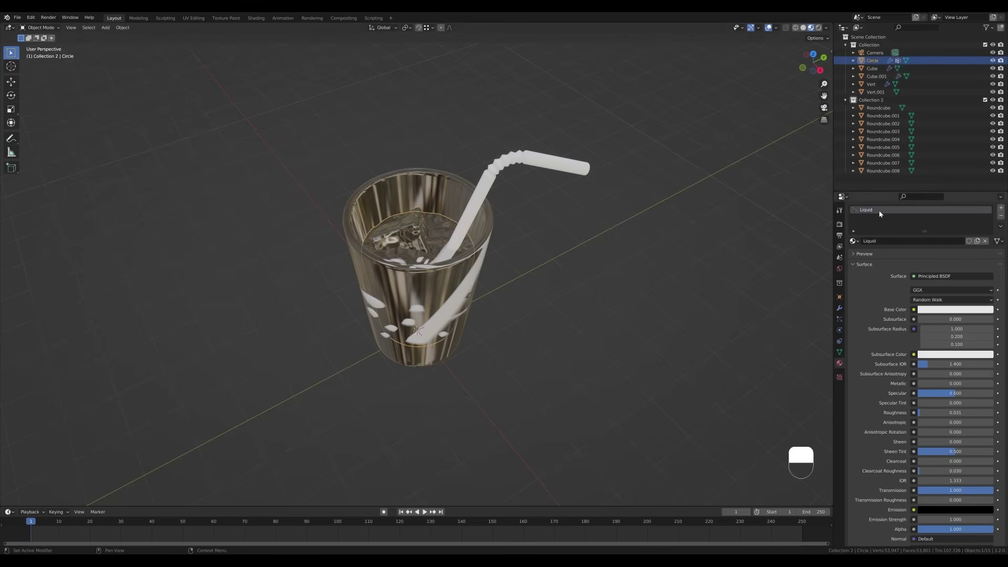
Assign the Glass material to the bubbles
{"action": "middle_click_drag", "start_coordinate": [499, 307], "coordinate": [581, 243]}
{"action": "left_click", "coordinate": [880, 107]}
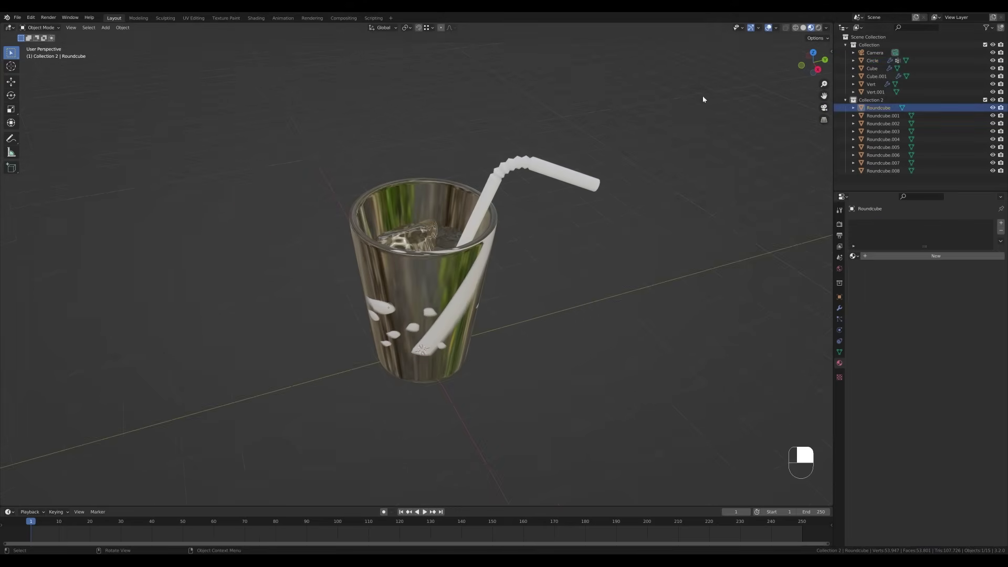
{"action": "left_click", "coordinate": [854, 256]}
{"action": "left_click", "coordinate": [871, 268]}
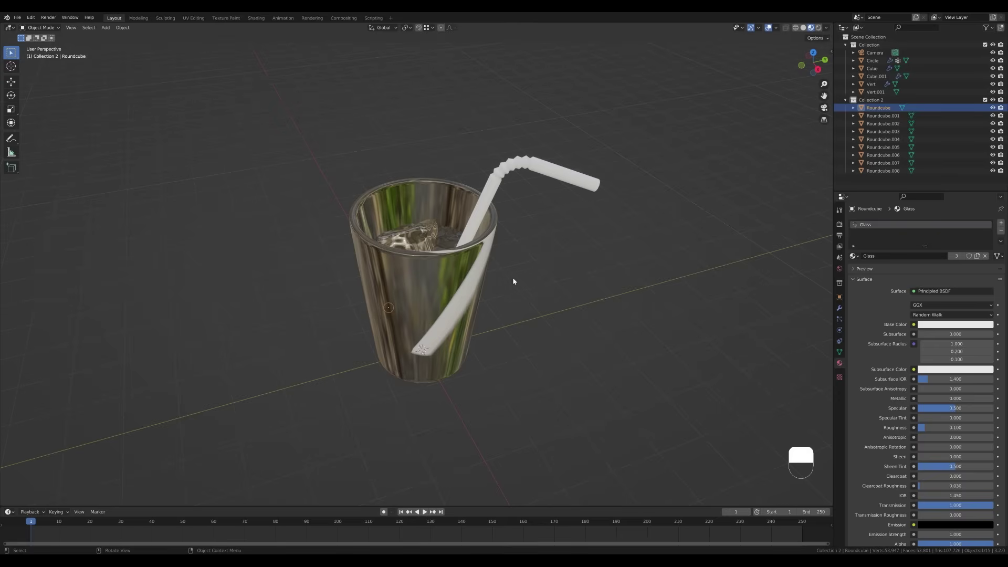
Add an area light and move it straight up along Z, high above the cup
{"action": "scroll", "coordinate": [510, 294], "scroll_direction": "down", "scroll_amount": 5}
{"action": "key", "text": "shift+a"}
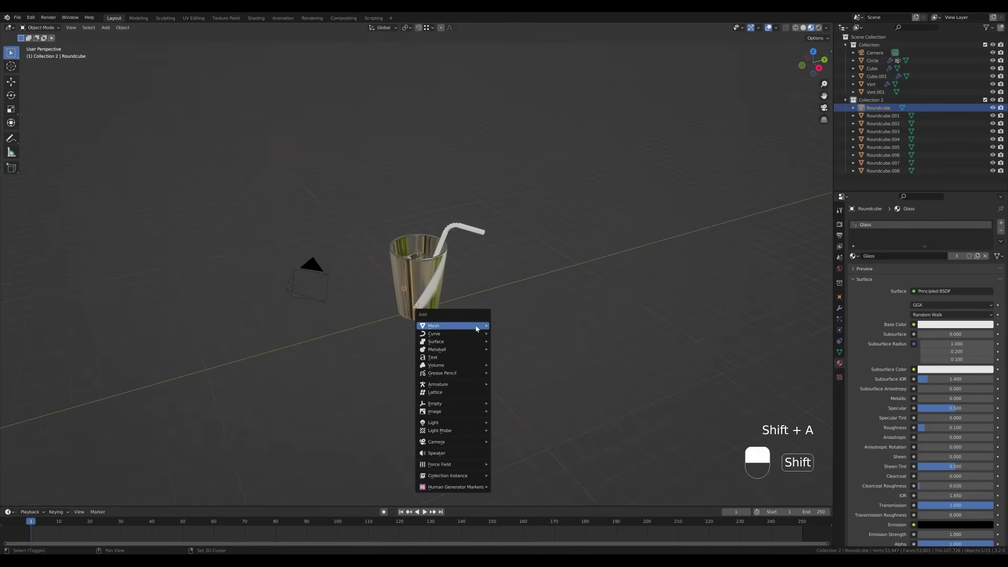
{"action": "mouse_move", "coordinate": [462, 422]}
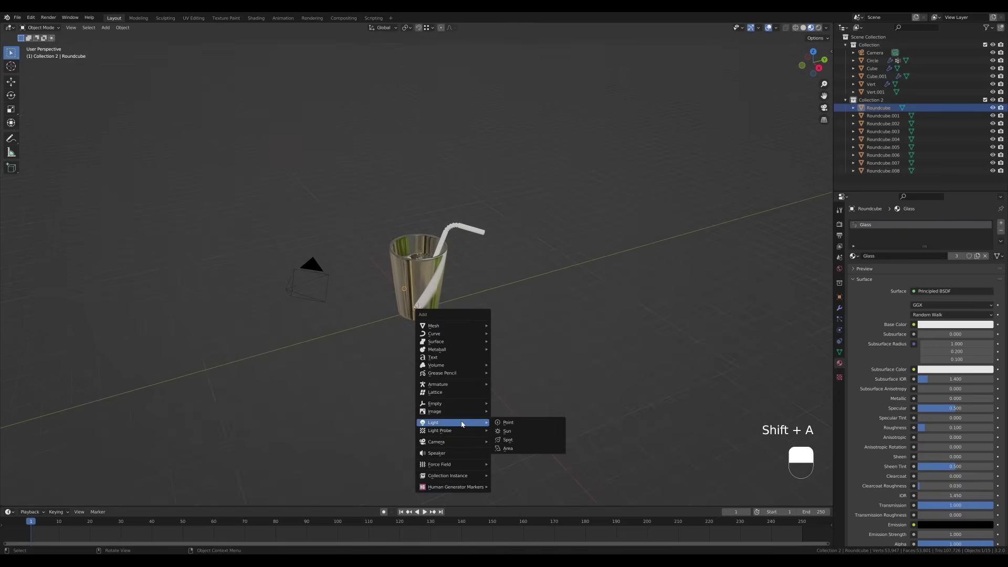
{"action": "left_click", "coordinate": [514, 449]}
{"action": "key", "text": "g"}
{"action": "key", "text": "z"}
{"action": "left_click", "coordinate": [986, 242]}
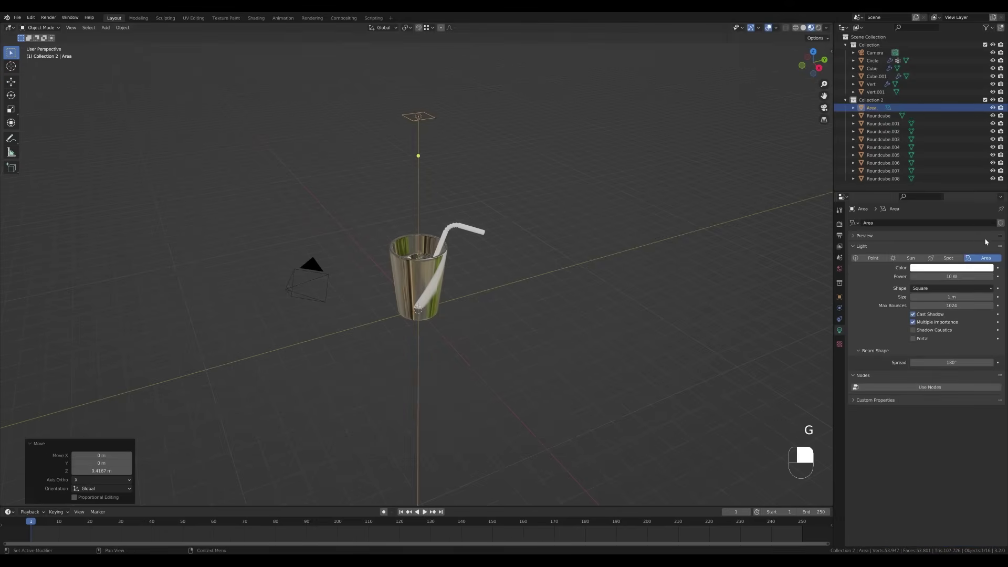
Set the area light's power to 500 W and preview the scene in Rendered shading
{"action": "left_click", "coordinate": [955, 276]}
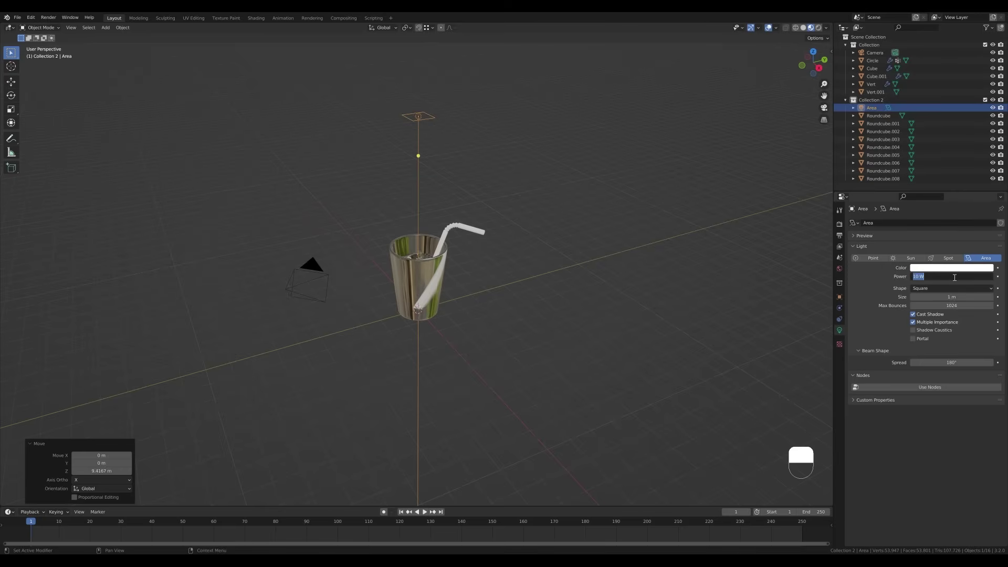
{"action": "type", "text": "500"}
{"action": "key", "text": "Return"}
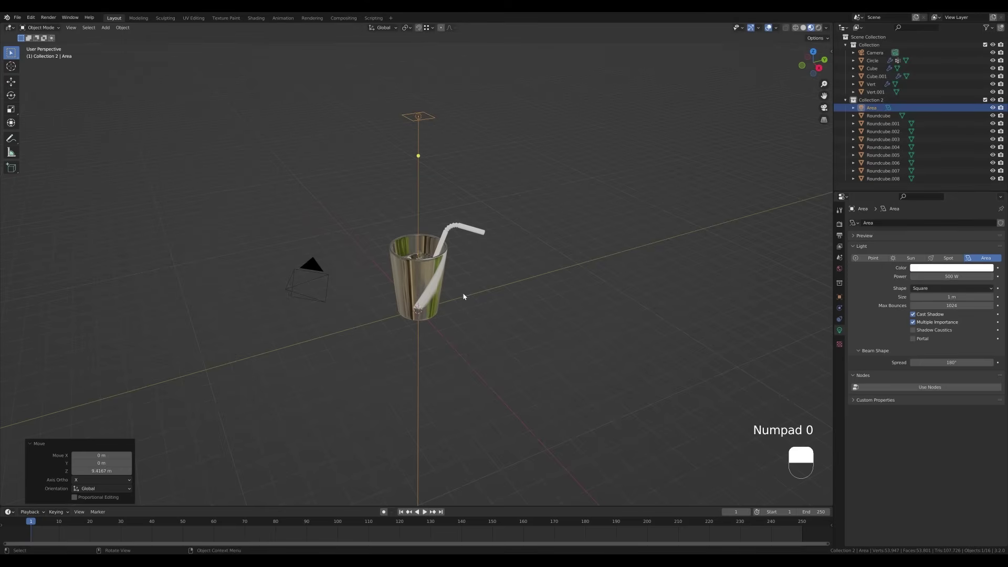
{"action": "key", "text": "z"}
{"action": "left_click", "coordinate": [590, 222]}
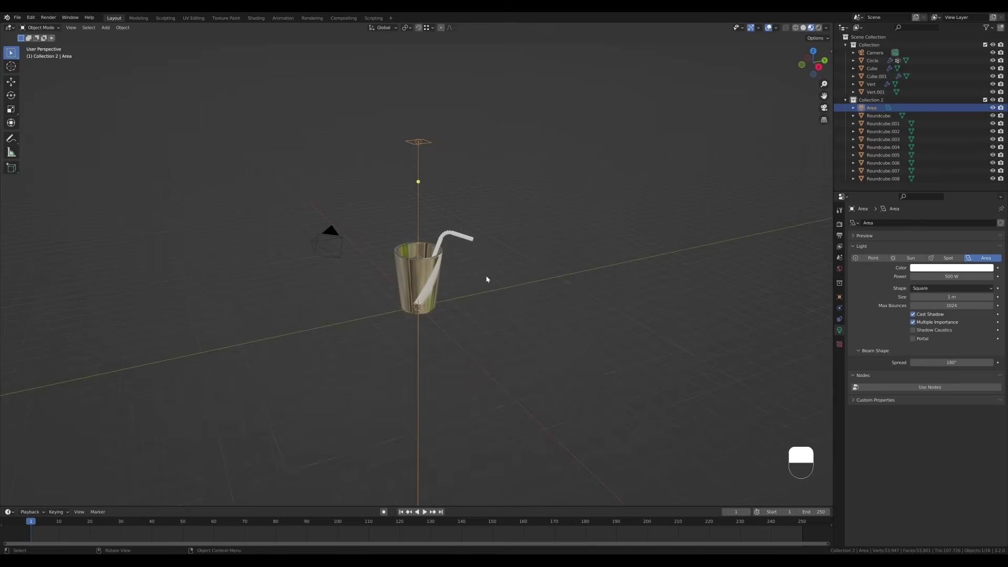
Add a ground plane under the cup, scale it up about 22 times and view it through the camera
{"action": "key", "text": "shift+a"}
{"action": "mouse_move", "coordinate": [477, 180]}
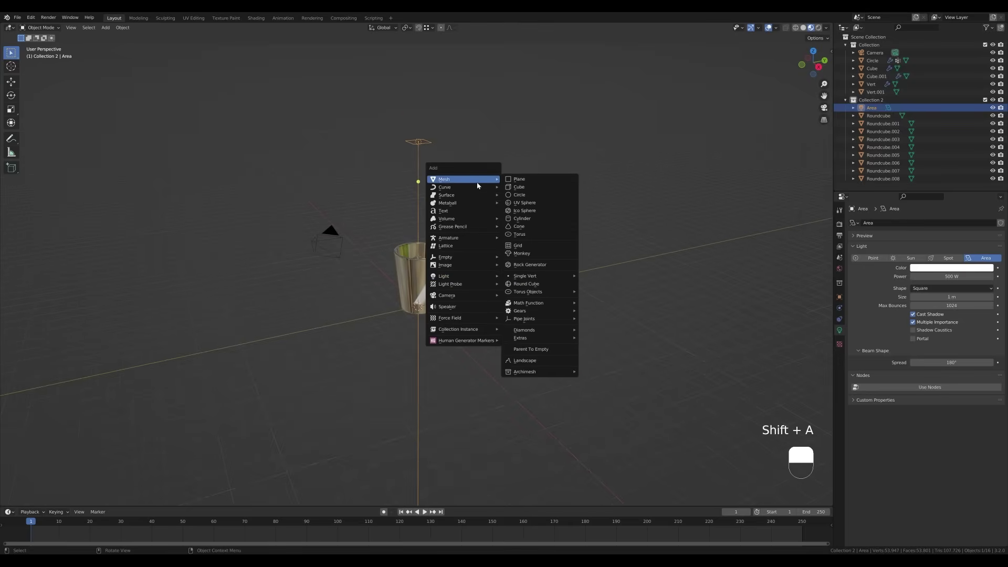
{"action": "left_click", "coordinate": [528, 180]}
{"action": "key", "text": "s"}
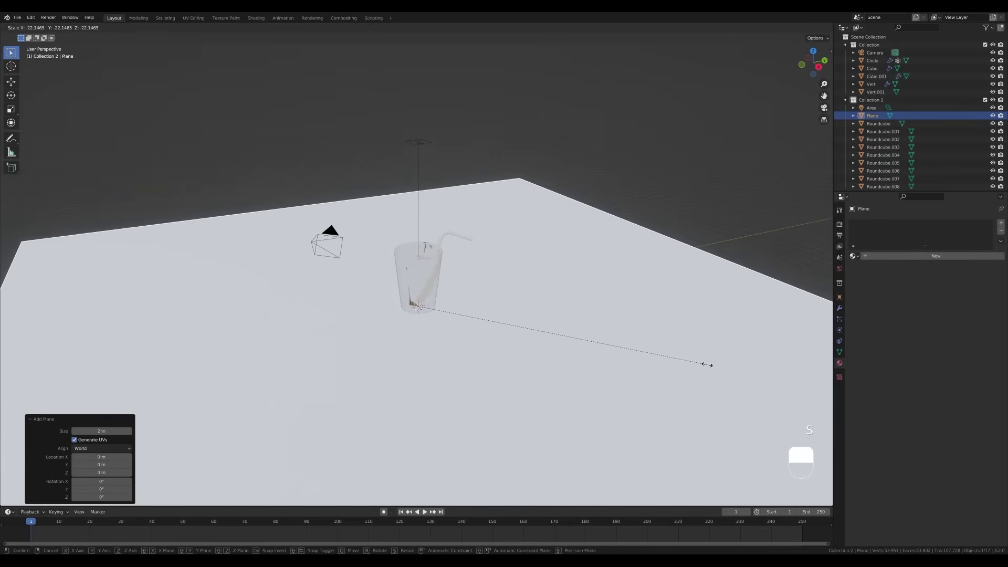
{"action": "left_click", "coordinate": [712, 364]}
{"action": "key", "text": "KP_0"}
{"action": "scroll", "coordinate": [600, 246], "scroll_direction": "down", "scroll_amount": 5}
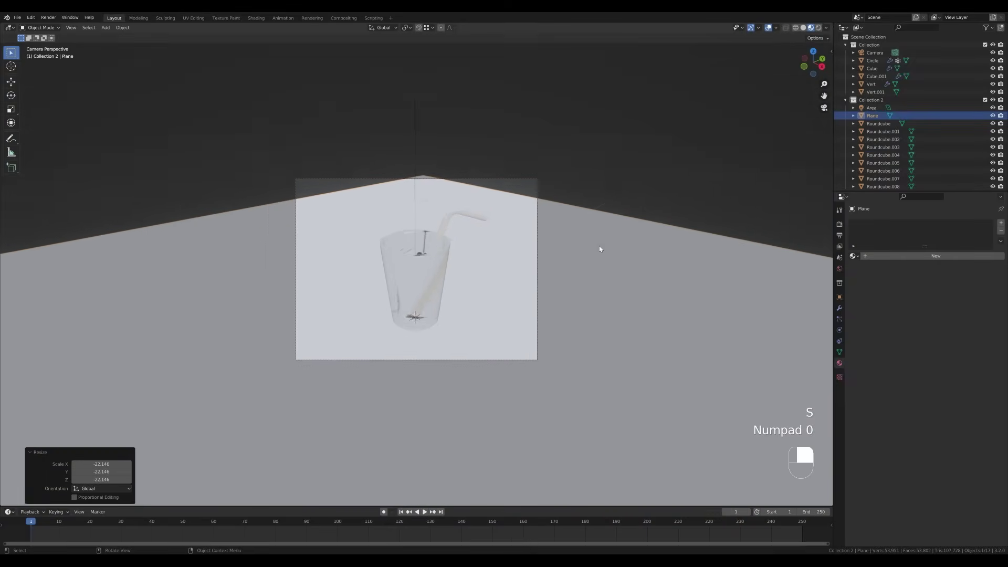
Scale the ground plane up about 2.2 times more and give it a new material with a violet-blue base color
{"action": "key", "text": "s"}
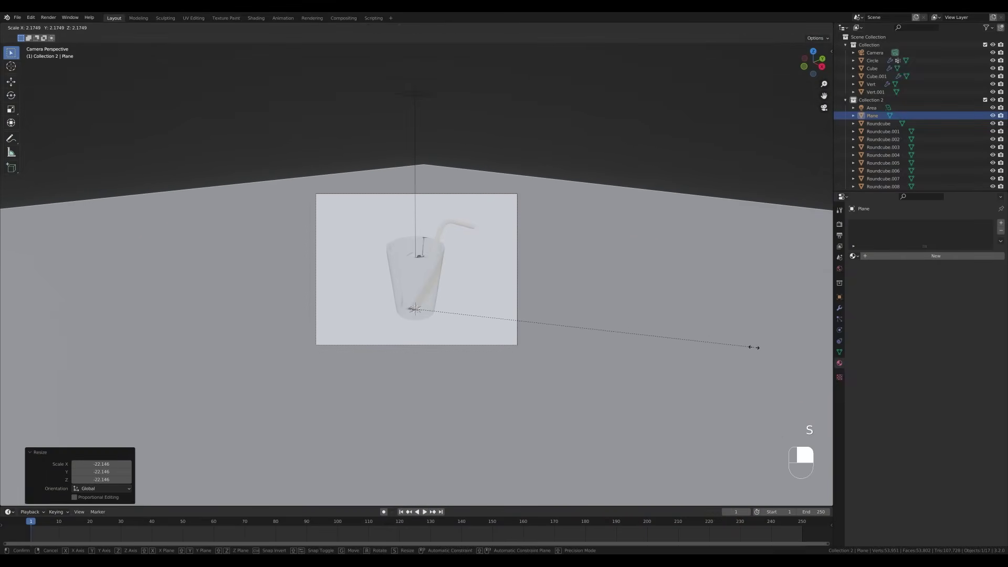
{"action": "left_click", "coordinate": [756, 347]}
{"action": "left_click", "coordinate": [936, 256]}
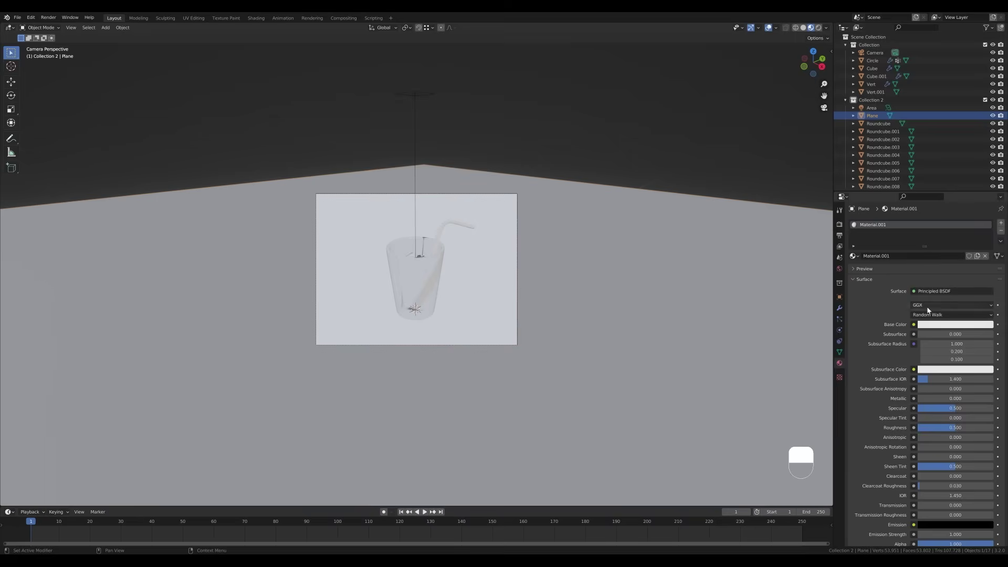
{"action": "left_click", "coordinate": [956, 324]}
{"action": "left_click", "coordinate": [969, 232]}
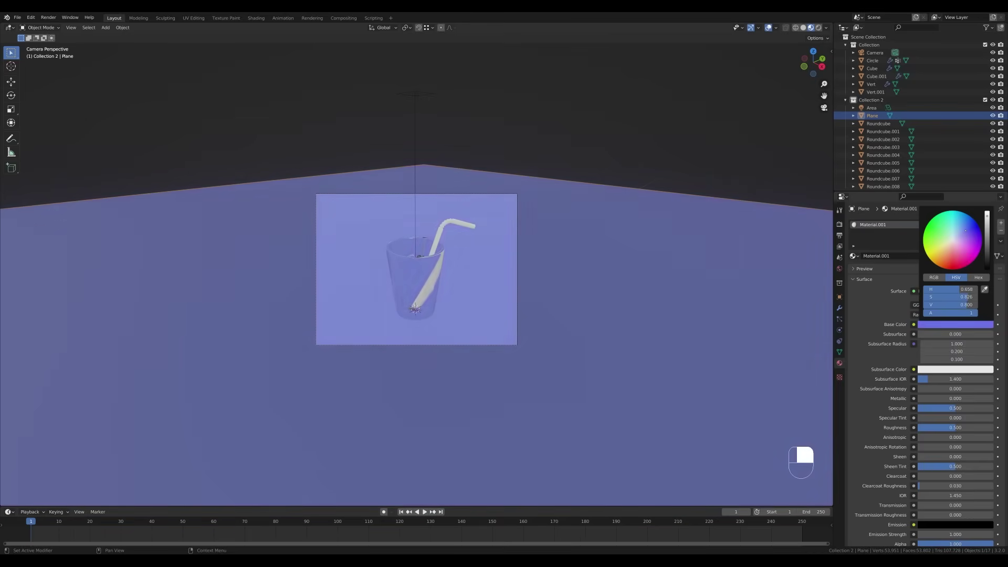
{"action": "left_click_drag", "start_coordinate": [966, 231], "coordinate": [965, 232]}
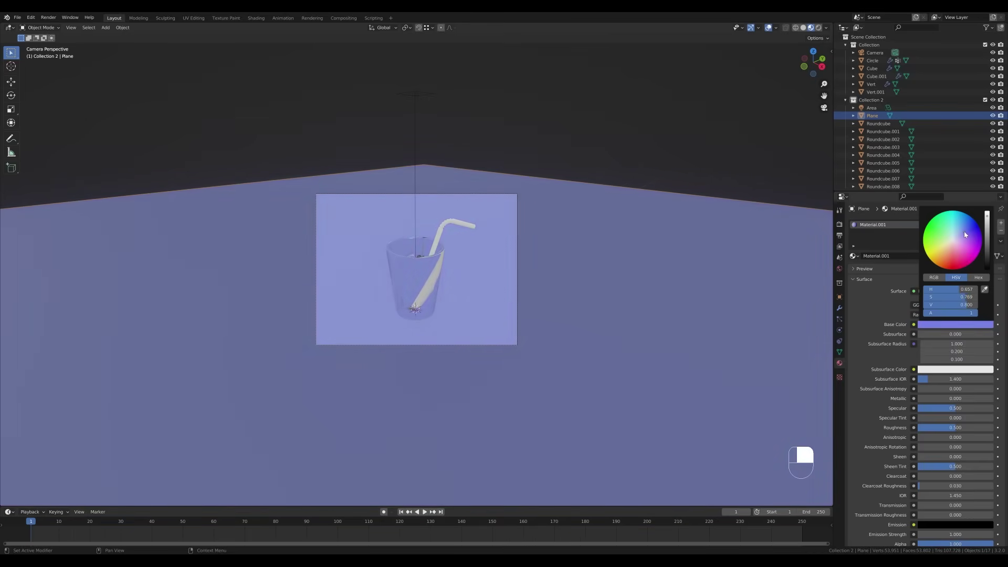
Brighten the base color of the cup's Glass material to pure white, with a value of 1.000
{"action": "scroll", "coordinate": [399, 294], "scroll_direction": "up", "scroll_amount": 4}
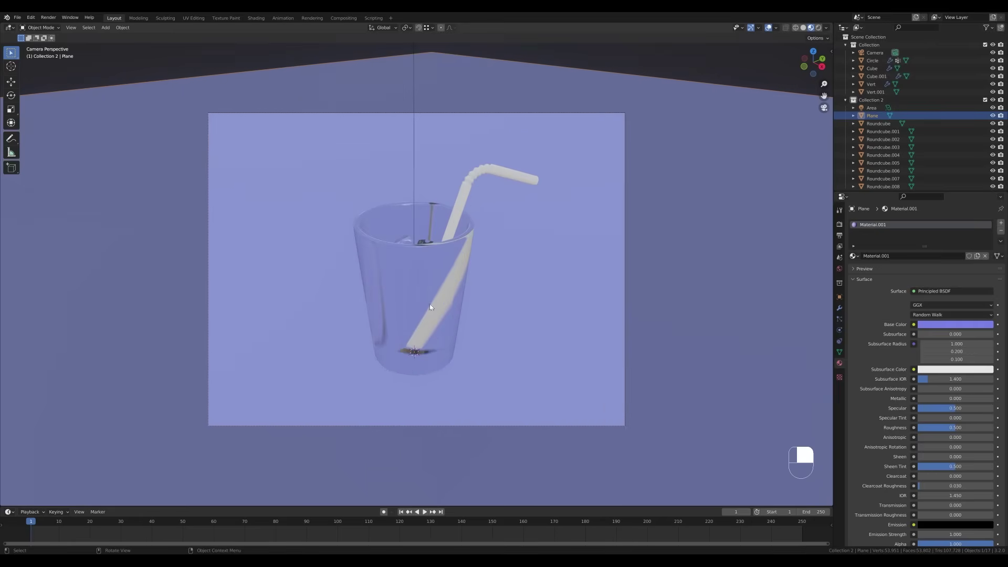
{"action": "middle_click_drag", "start_coordinate": [430, 307], "coordinate": [431, 307], "text": "shift"}
{"action": "left_click", "coordinate": [451, 263]}
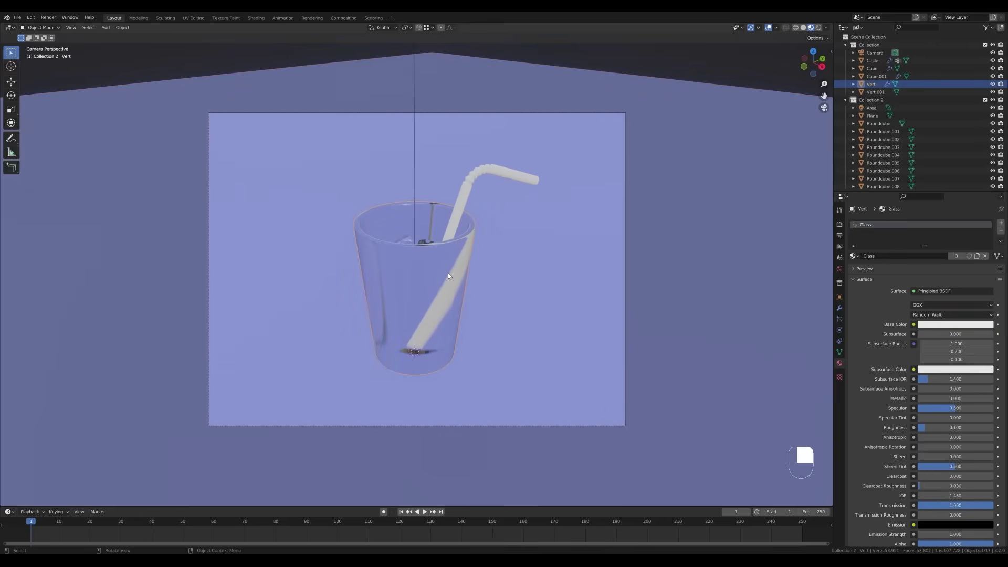
{"action": "left_click", "coordinate": [933, 324]}
{"action": "left_click", "coordinate": [987, 214]}
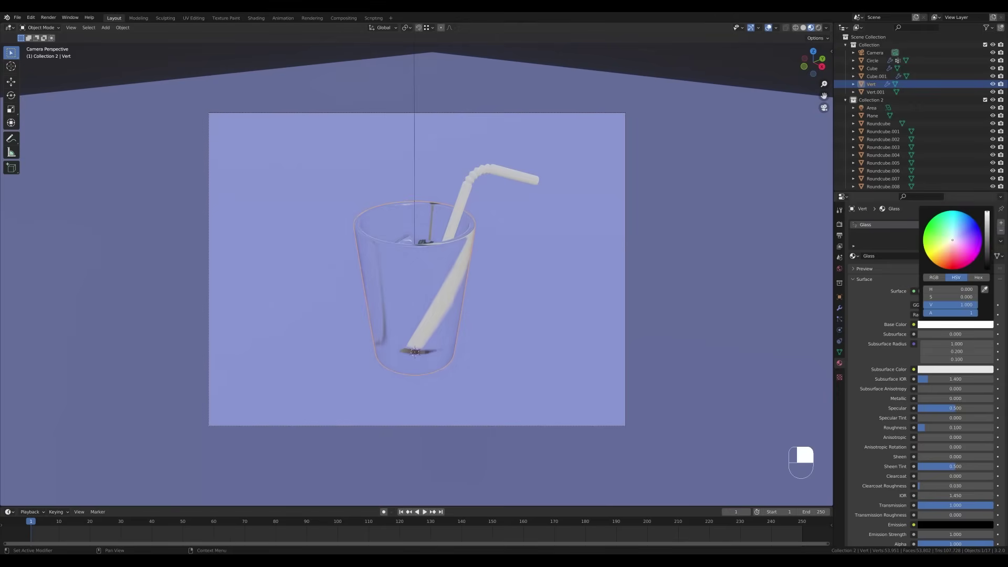
Set the base color of the Liquid material inside the cup to a bright light blue
{"action": "middle_click_drag", "start_coordinate": [420, 260], "coordinate": [411, 262]}
{"action": "left_click", "coordinate": [411, 262]}
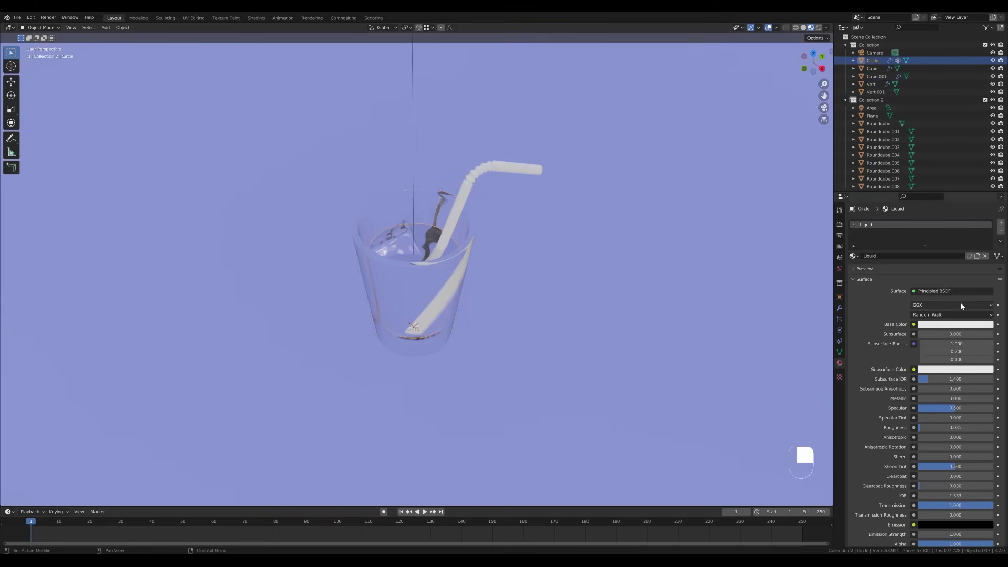
{"action": "left_click", "coordinate": [957, 325]}
{"action": "left_click_drag", "start_coordinate": [985, 238], "coordinate": [962, 216]}
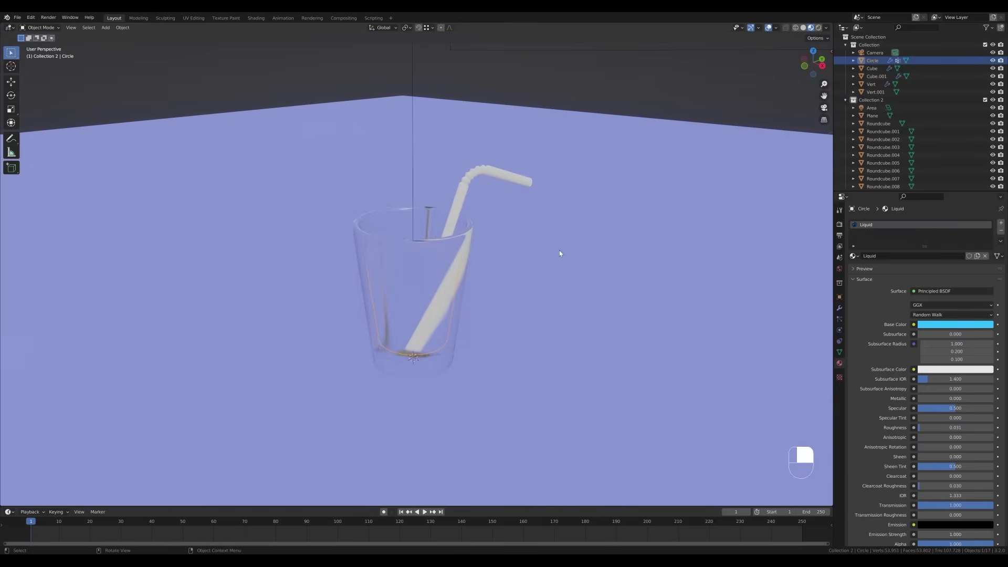
Look through the camera and preview the scene in Rendered shading
{"action": "key", "text": "KP_0"}
{"action": "key", "text": "z"}
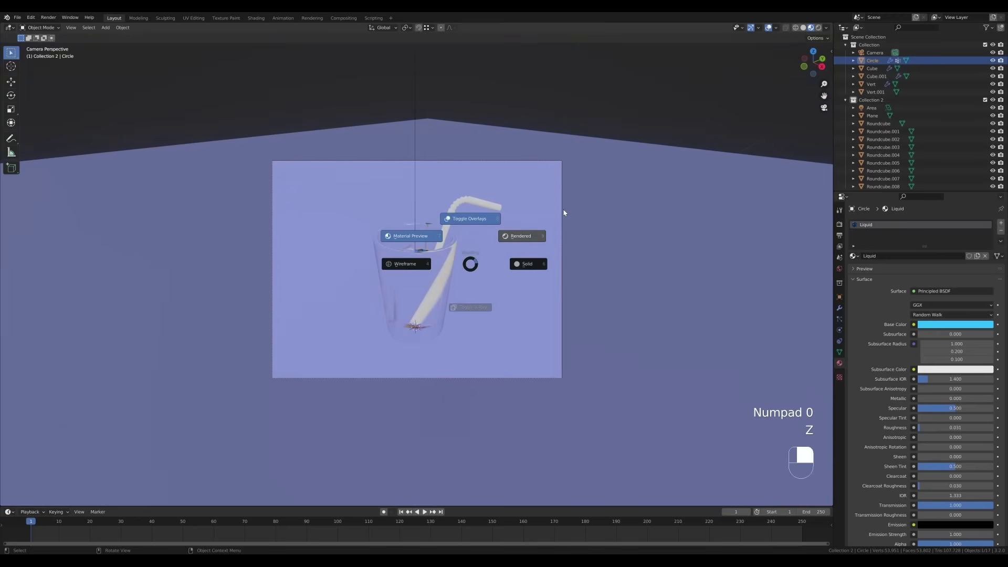
{"action": "left_click", "coordinate": [562, 214]}
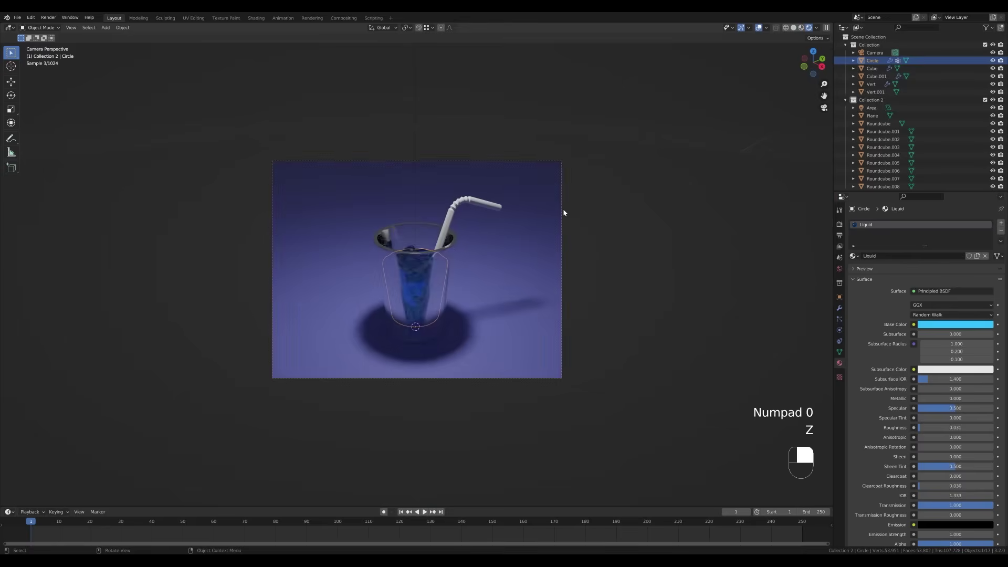
Flip the cup's normals in its Screw modifier so the glass renders correctly
{"action": "left_click", "coordinate": [458, 300]}
{"action": "scroll", "coordinate": [458, 300], "scroll_direction": "up", "scroll_amount": 2}
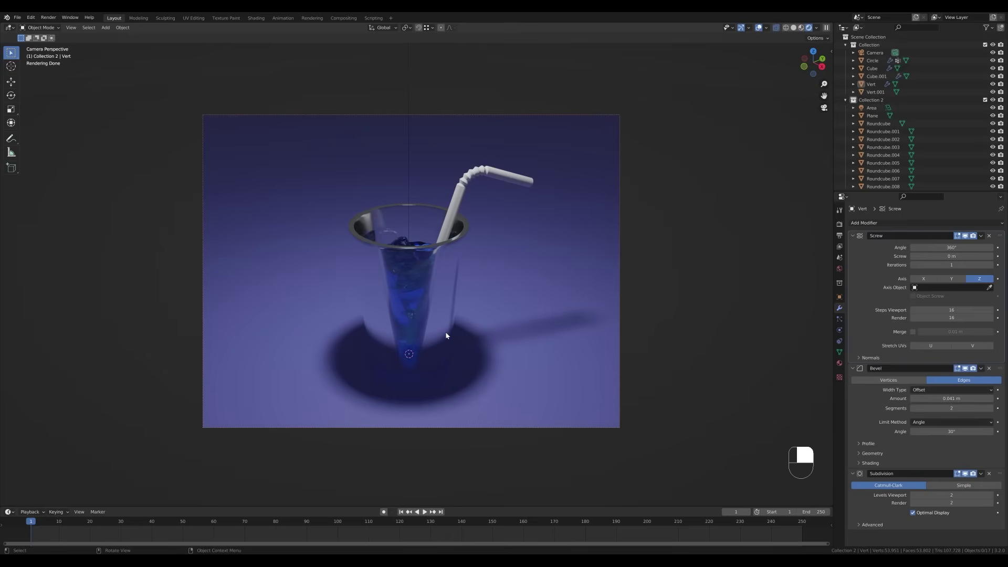
{"action": "left_click", "coordinate": [440, 261]}
{"action": "key", "text": "Tab"}
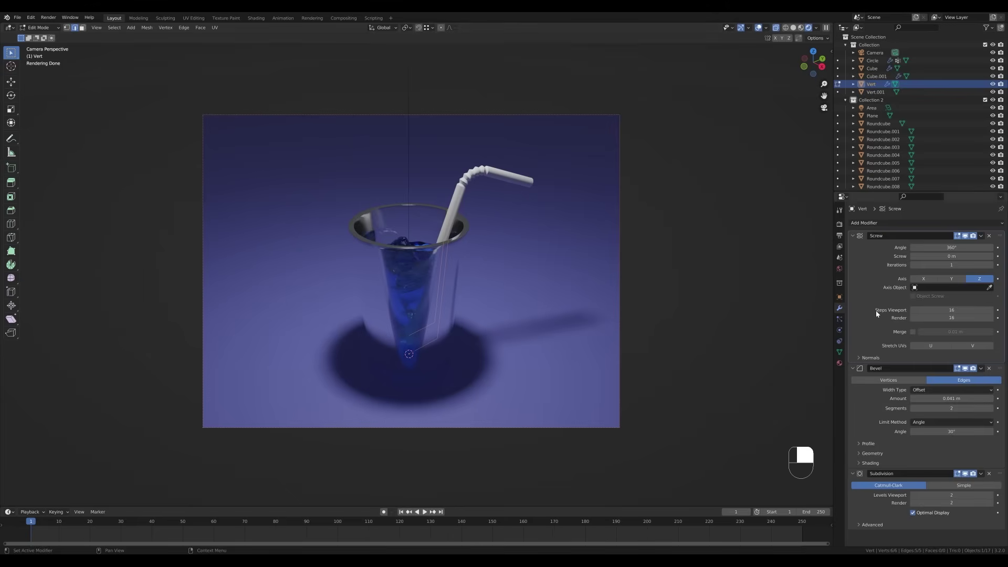
{"action": "left_click", "coordinate": [901, 358]}
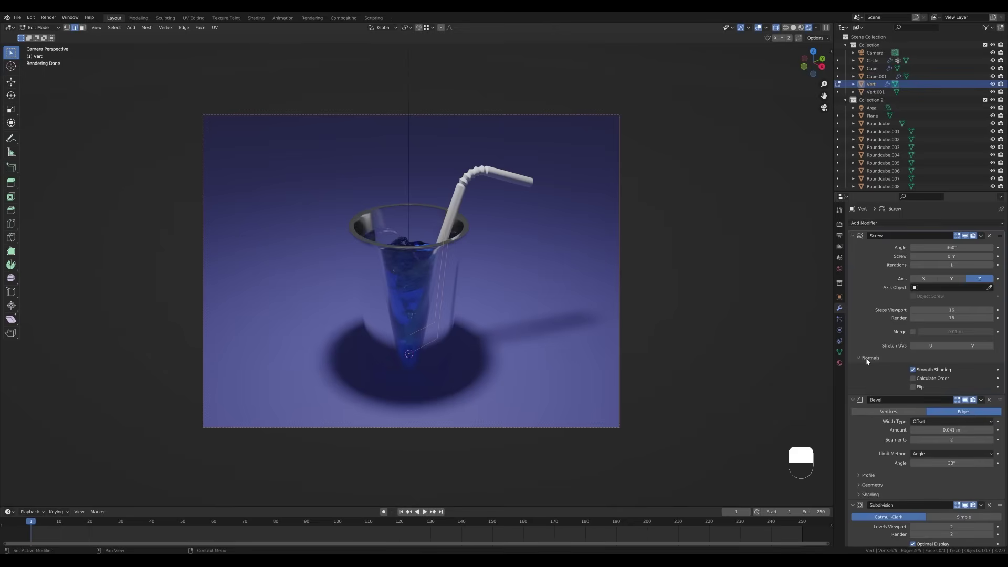
{"action": "scroll", "coordinate": [917, 375], "scroll_direction": "down", "scroll_amount": 1}
{"action": "left_click", "coordinate": [915, 373]}
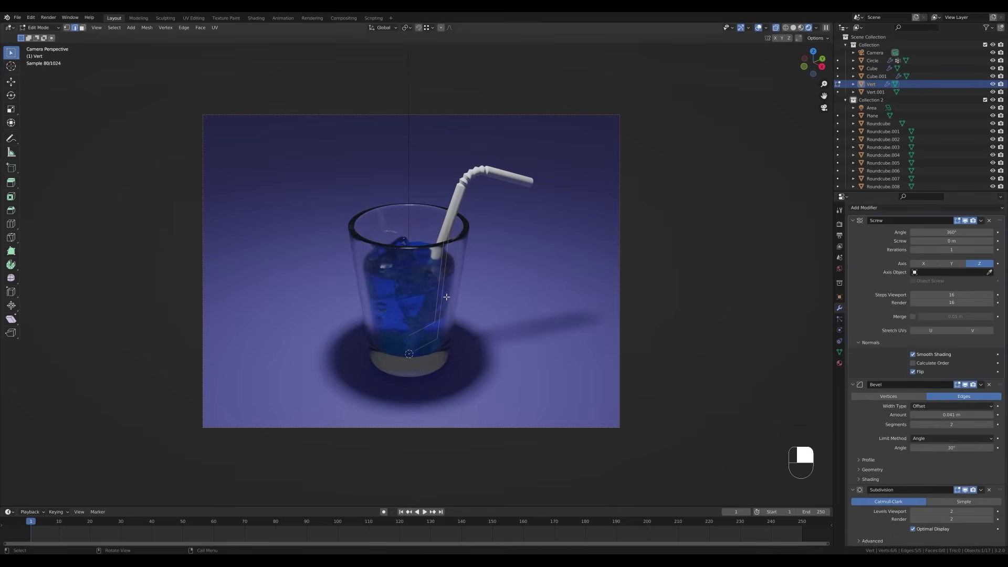
Open the cup's Glass material settings, return to Object Mode and save the file
{"action": "left_click", "coordinate": [840, 362]}
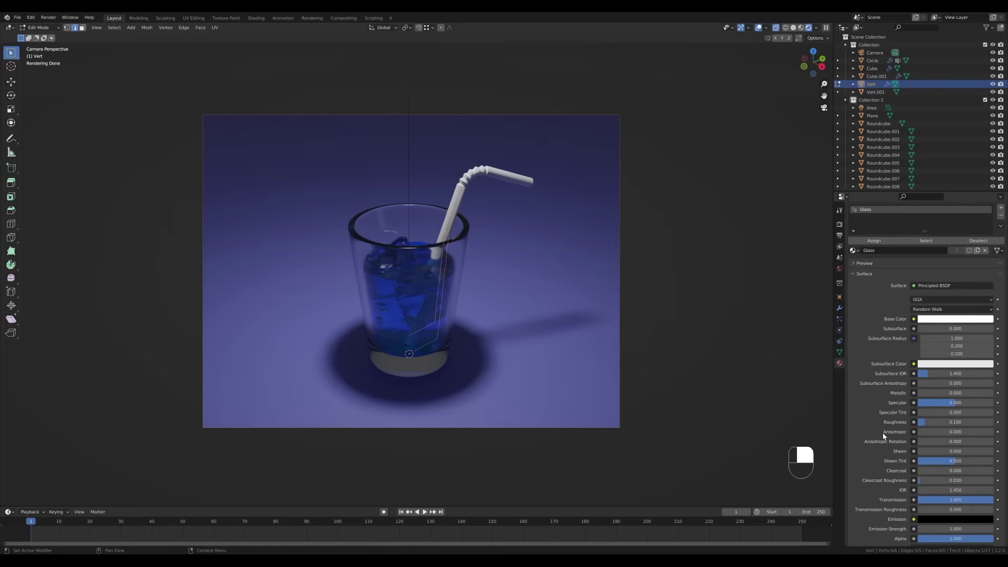
{"action": "scroll", "coordinate": [886, 434], "scroll_direction": "down", "scroll_amount": 4}
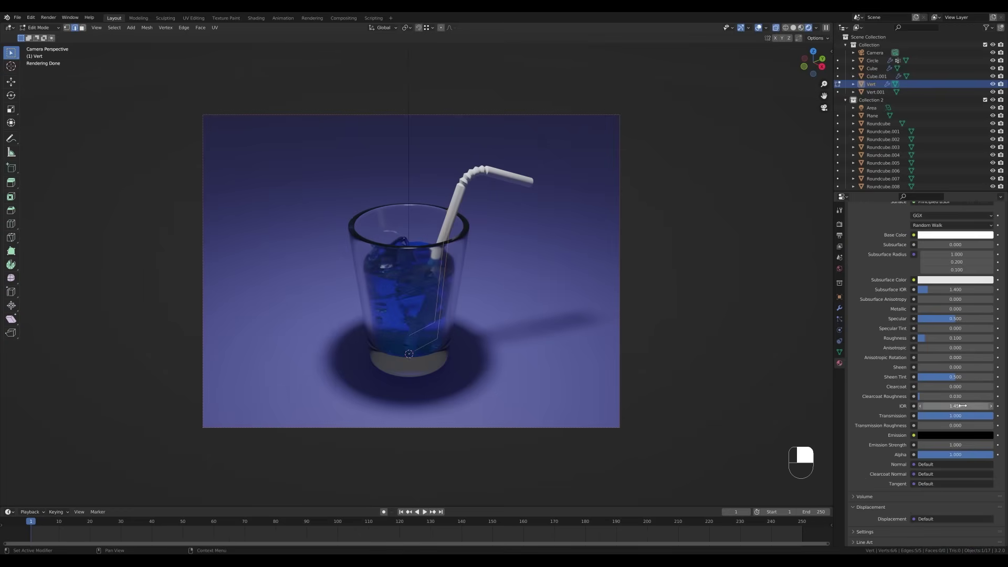
{"action": "key", "text": "Tab"}
{"action": "key", "text": "ctrl+s"}
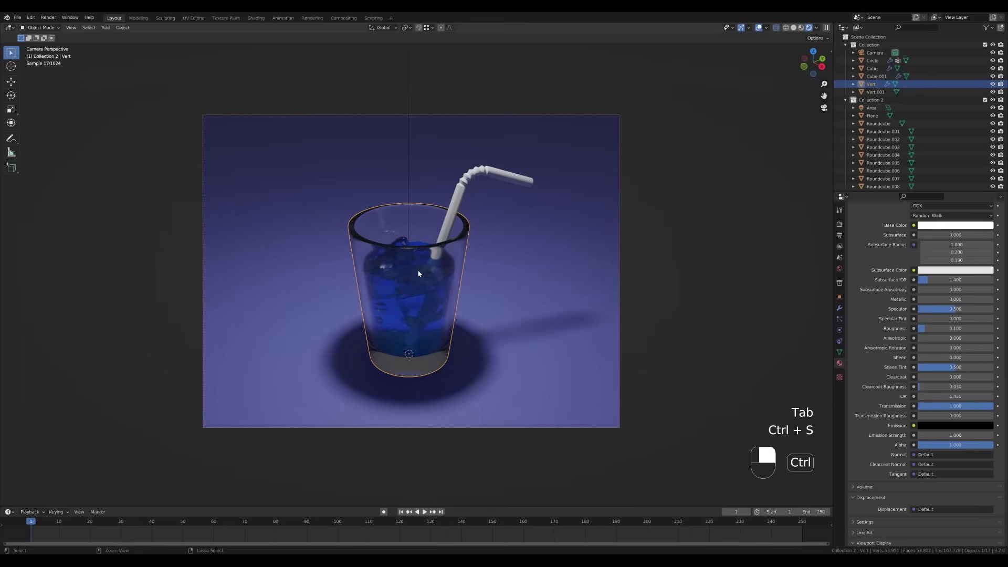
Try a different IOR on the cup's Glass material, set it back to 1.45 and save the file
{"action": "mouse_move", "coordinate": [955, 397]}
{"action": "left_mouse_down", "text": "shift"}
{"action": "mouse_move", "coordinate": [941, 397]}
{"action": "mouse_move", "coordinate": [971, 396]}
{"action": "left_mouse_up", "text": "shift"}
{"action": "left_click", "coordinate": [971, 391]}
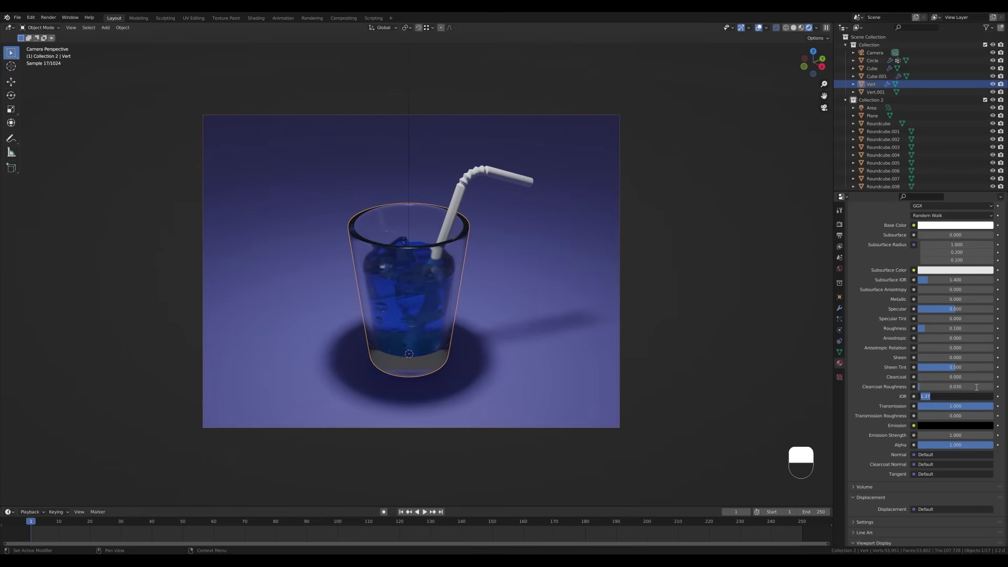
{"action": "type", "text": "1.45"}
{"action": "key", "text": "Return"}
{"action": "key", "text": "ctrl+s"}
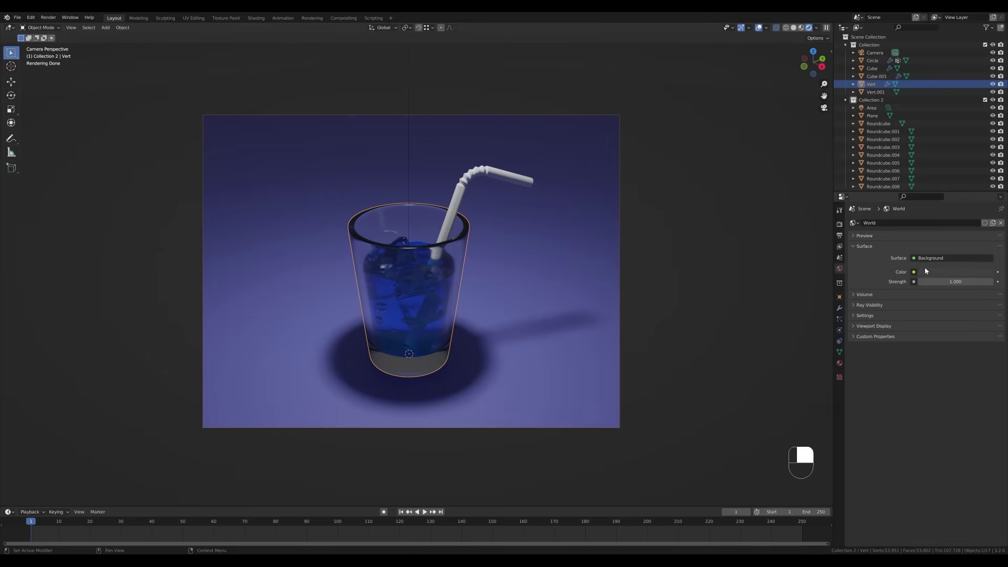
Change the world background color to a saturated violet-blue and raise its brightness
{"action": "left_click", "coordinate": [924, 271]}
{"action": "left_click", "coordinate": [966, 187]}
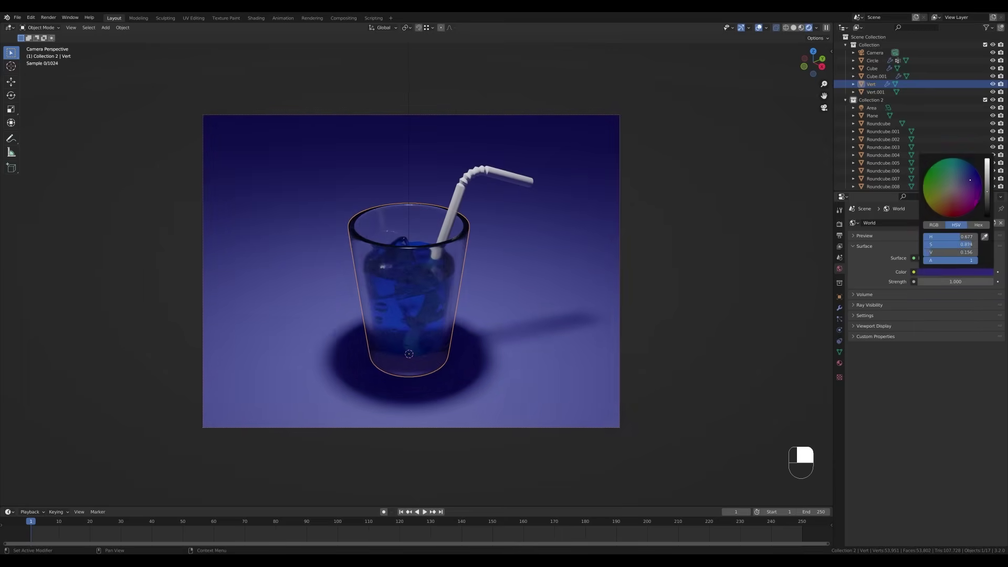
{"action": "left_click_drag", "start_coordinate": [988, 192], "coordinate": [987, 179]}
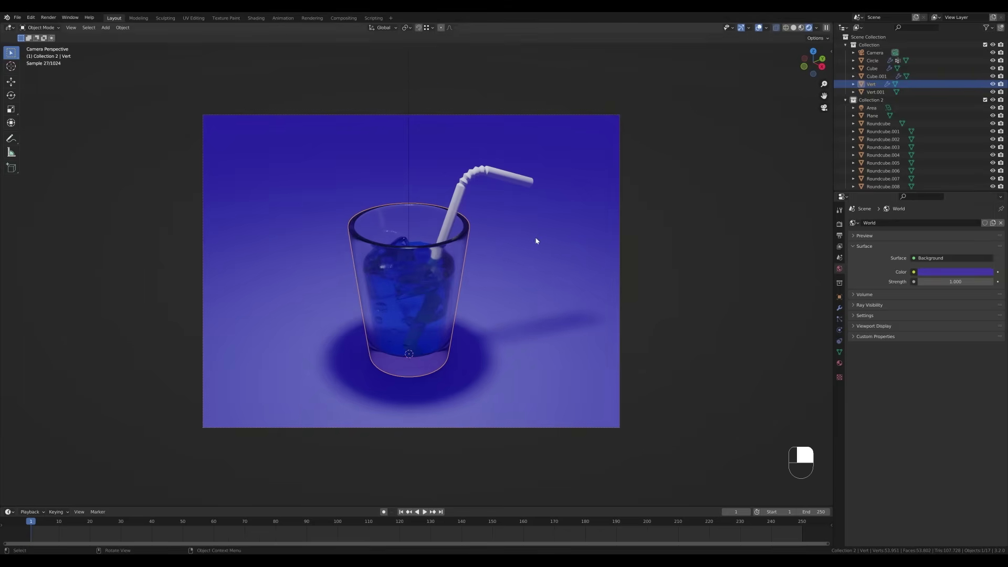
Add a point light at the base of the cup
{"action": "scroll", "coordinate": [535, 237], "scroll_direction": "down", "scroll_amount": 2}
{"action": "scroll", "coordinate": [481, 349], "scroll_direction": "down", "scroll_amount": 1}
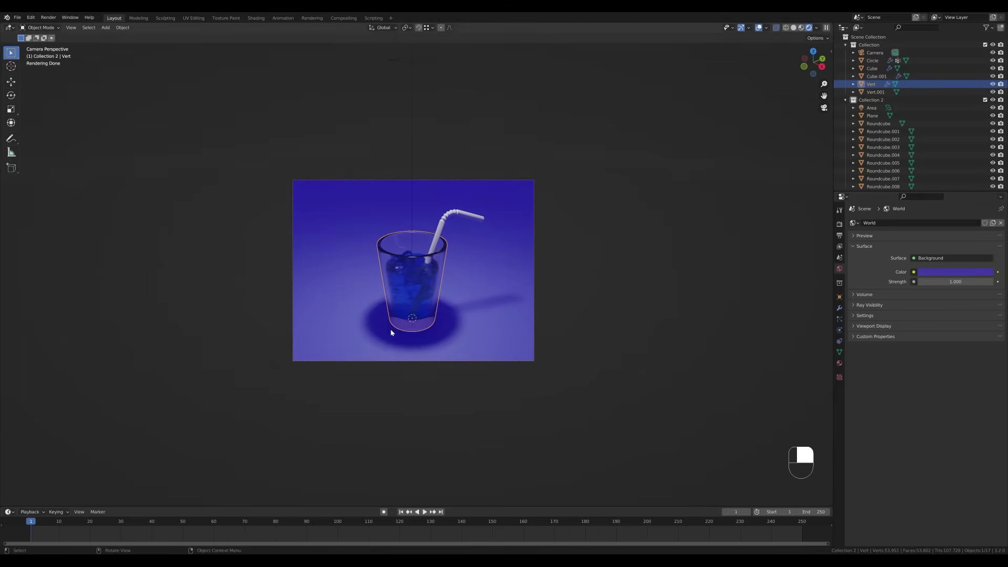
{"action": "key", "text": "shift+a"}
{"action": "mouse_move", "coordinate": [413, 334]}
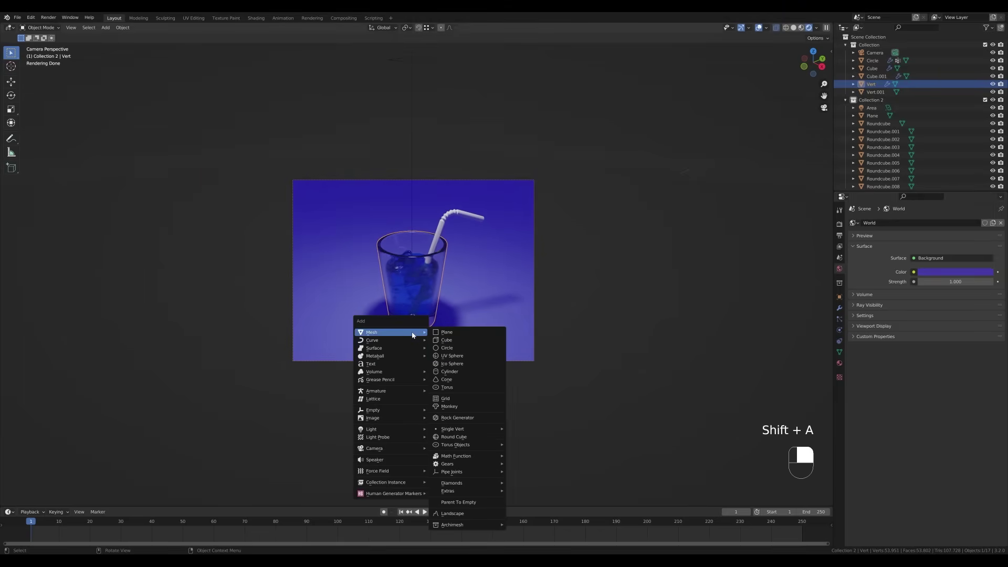
{"action": "mouse_move", "coordinate": [408, 430]}
{"action": "left_click", "coordinate": [444, 429]}
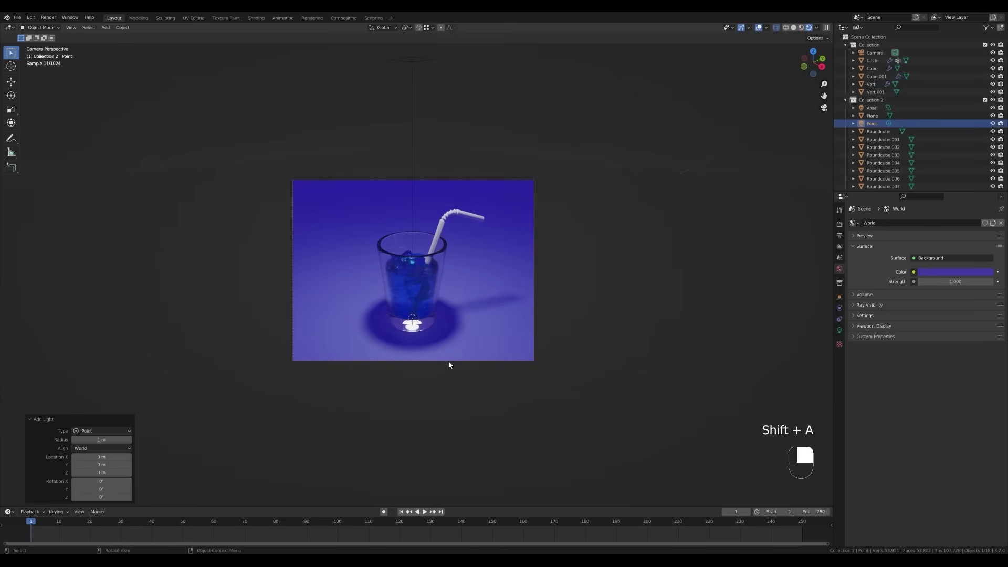
Move the point light horizontally about -1.6 m in X and 1.5 m in Y, then raise it slightly along Z
{"action": "key", "text": "g"}
{"action": "key", "text": "shift+z"}
{"action": "left_click", "coordinate": [450, 339]}
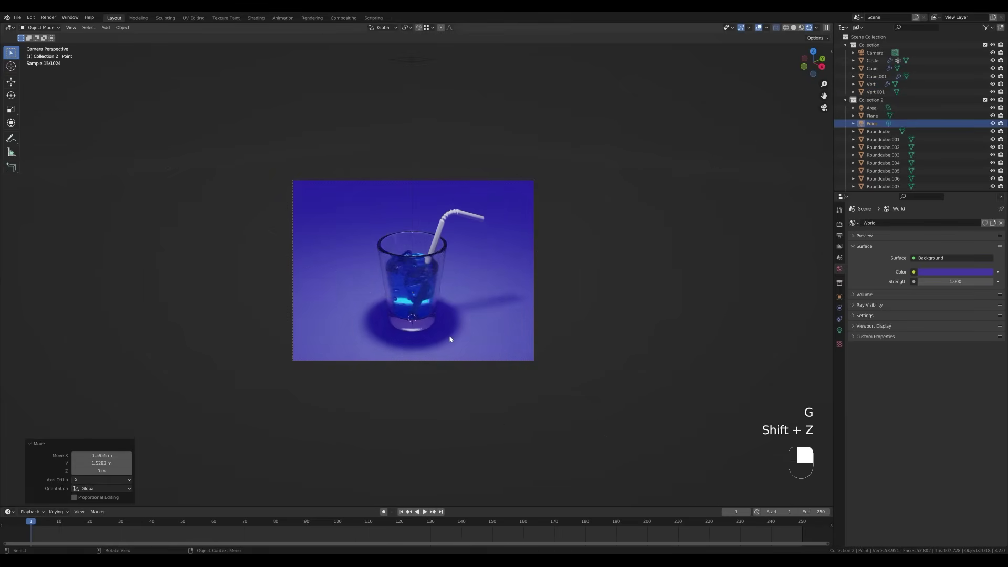
{"action": "key", "text": "g"}
{"action": "key", "text": "z"}
{"action": "left_click", "coordinate": [685, 302]}
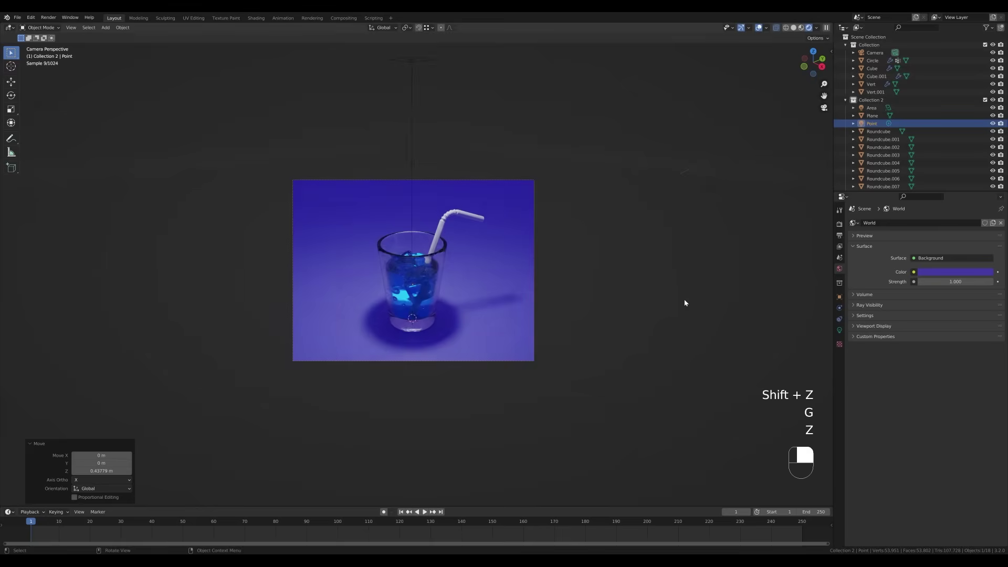
Set the point light's power to 150 W and check the rendered drink up close
{"action": "left_click", "coordinate": [839, 330]}
{"action": "left_click", "coordinate": [971, 276]}
{"action": "type", "text": "150"}
{"action": "key", "text": "Return"}
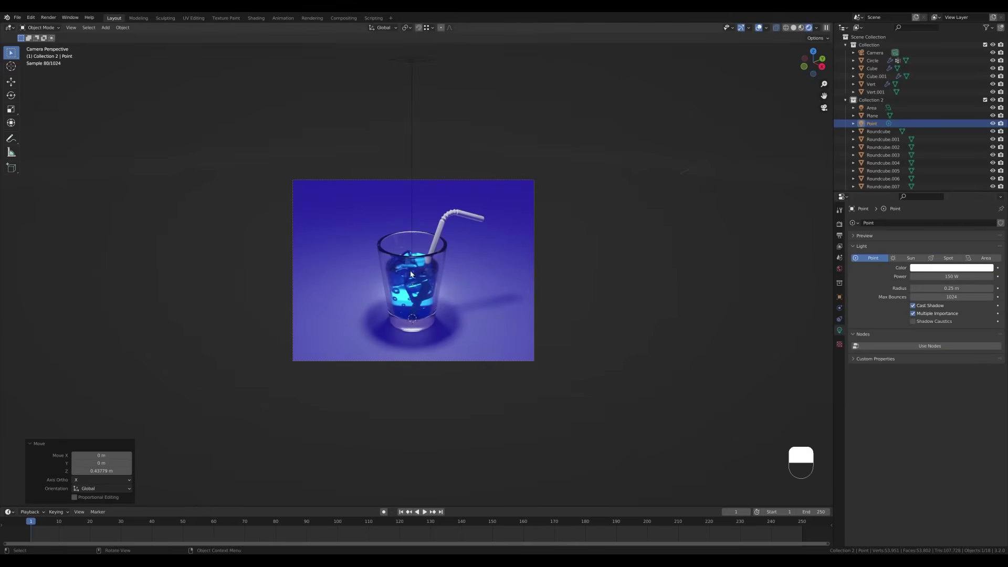
{"action": "scroll", "coordinate": [424, 311], "scroll_direction": "up", "scroll_amount": 3}
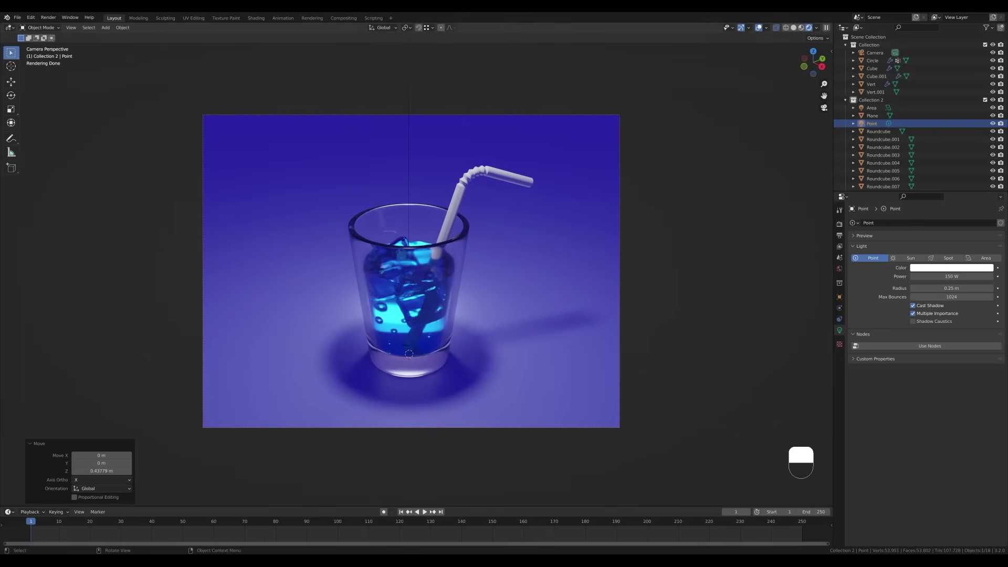
{"action": "scroll", "coordinate": [462, 286], "scroll_direction": "down", "scroll_amount": 2}
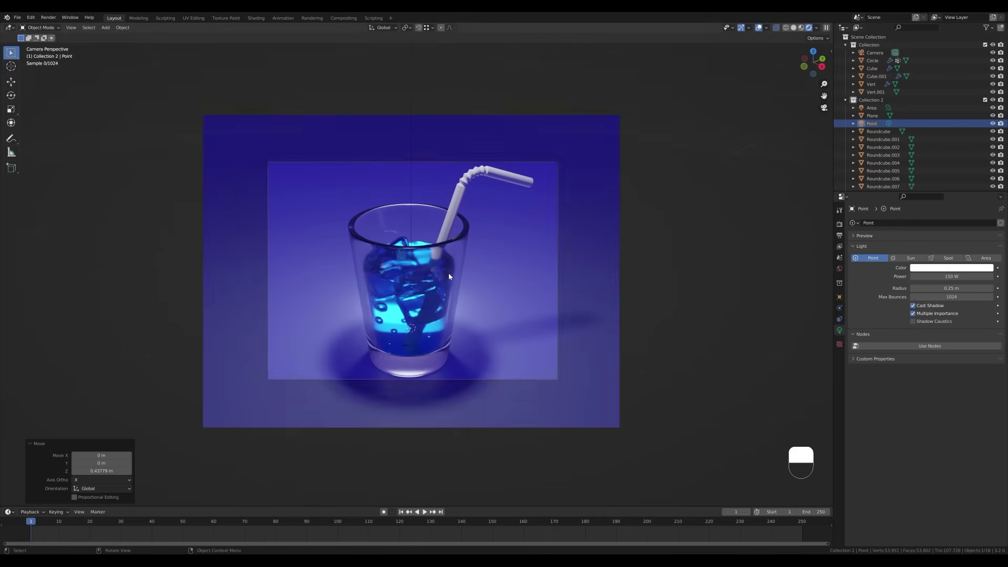